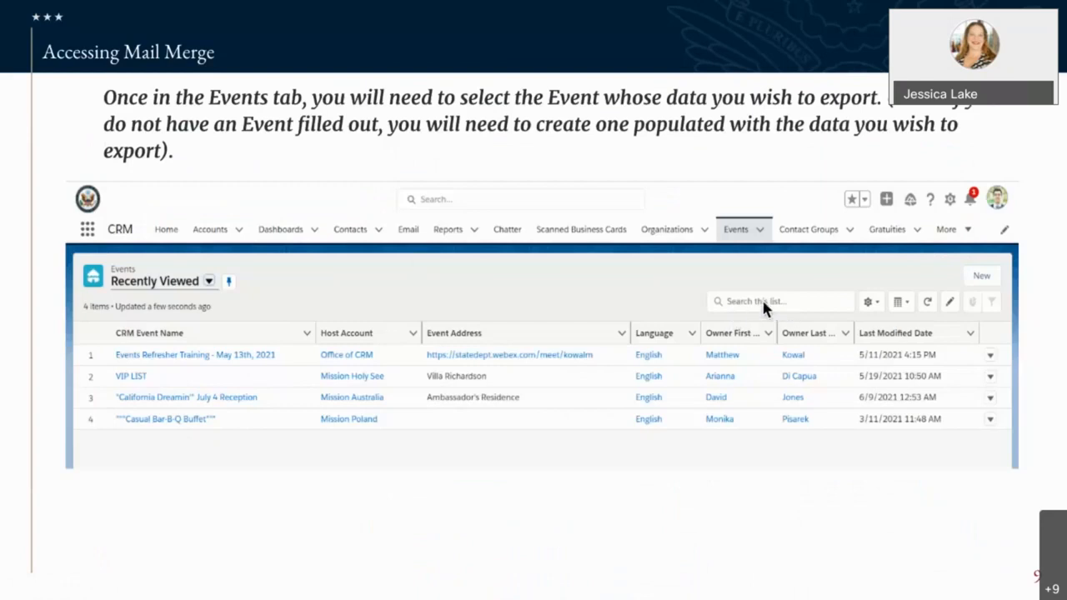
{"action": "key", "text": "Right"}
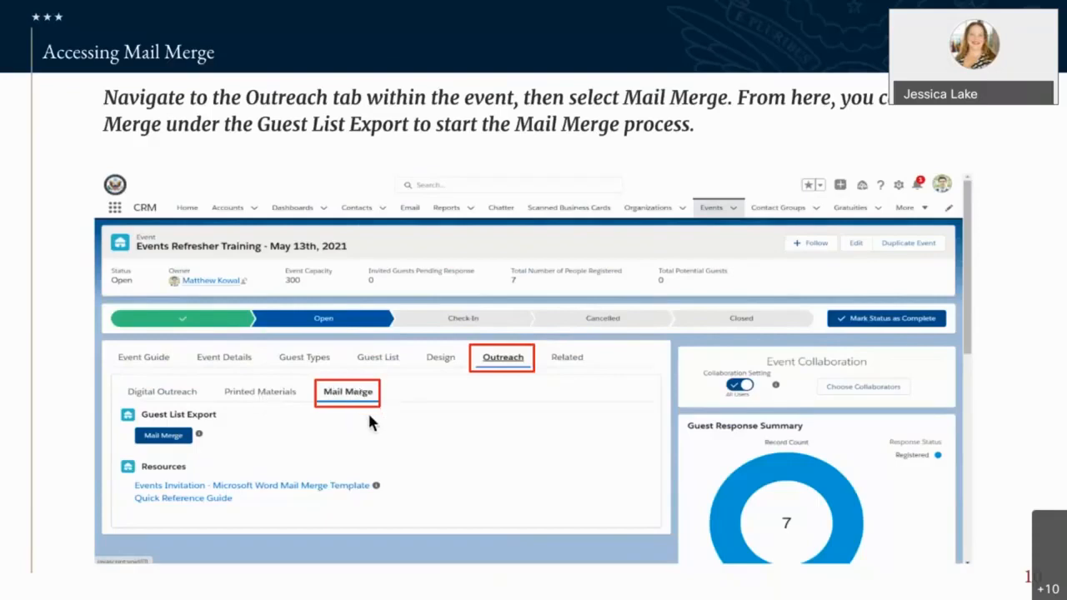
{"action": "left_click", "coordinate": [670, 367]}
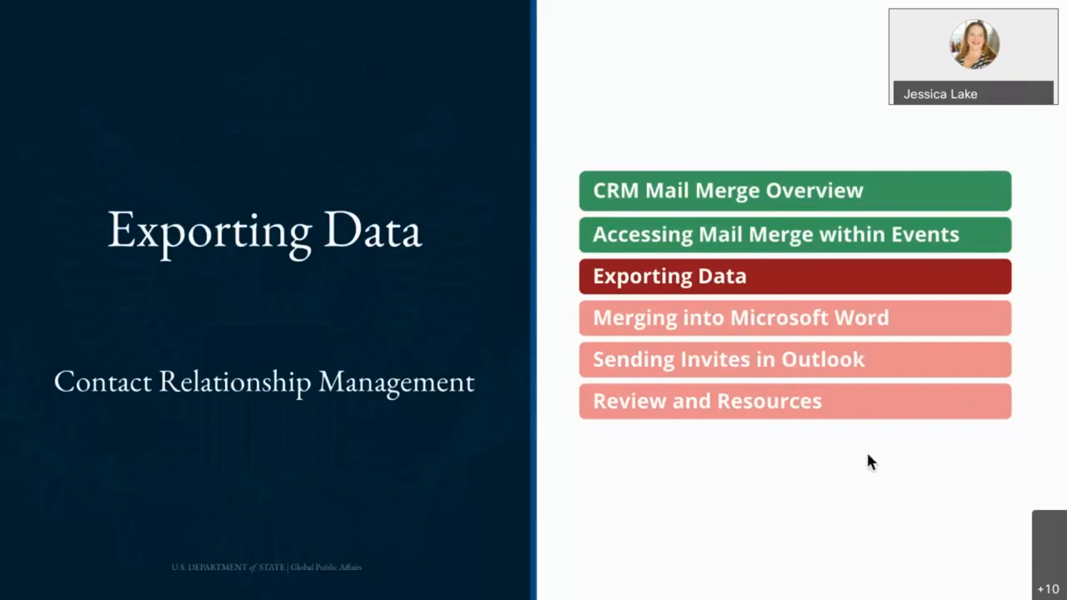
Step: Leave the slideshow, switch to the Salesforce CRM page and open the event 2021 Fourth of July BBQ JL
{"action": "key", "text": "Escape"}
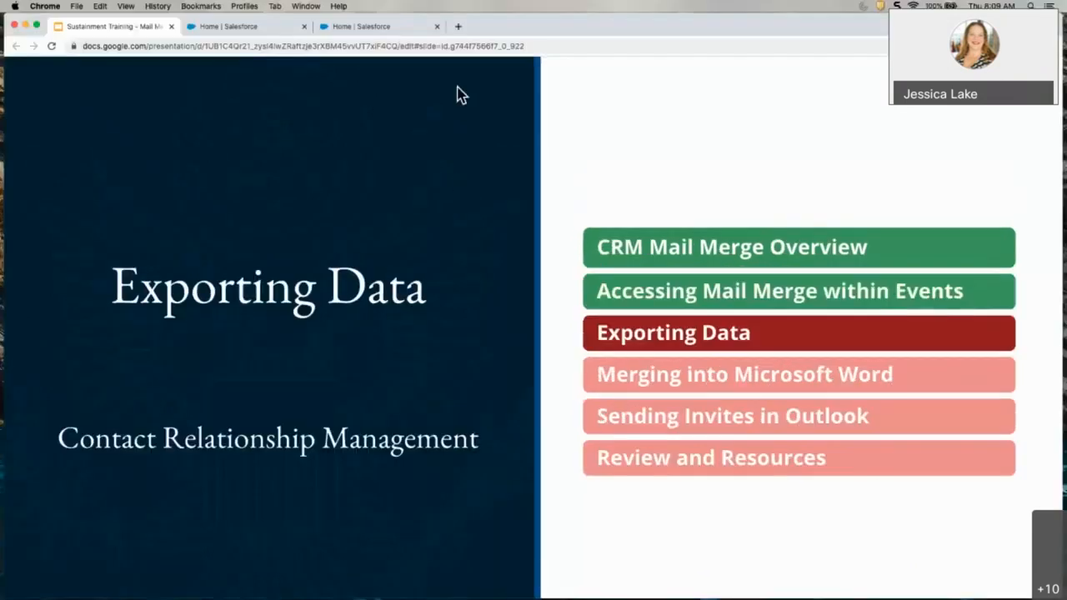
{"action": "left_click", "coordinate": [236, 32]}
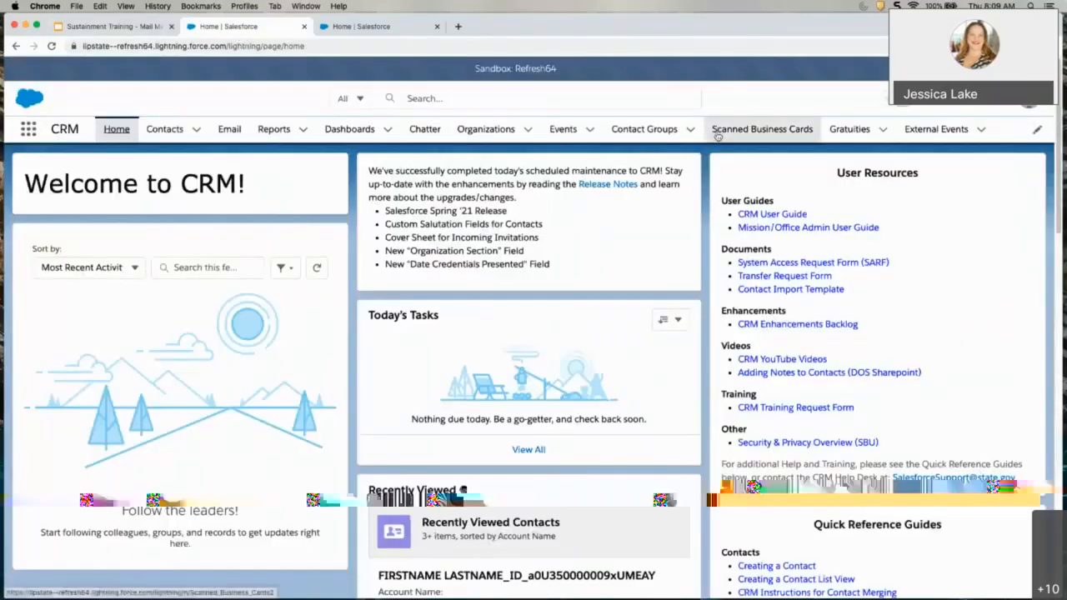
{"action": "left_click", "coordinate": [571, 134]}
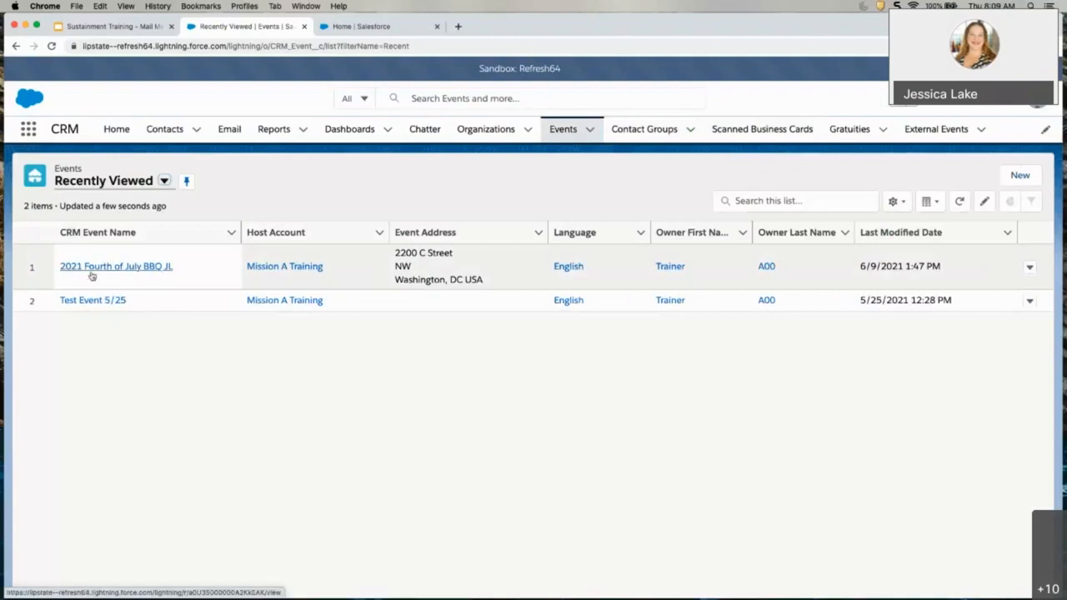
{"action": "left_click", "coordinate": [142, 268]}
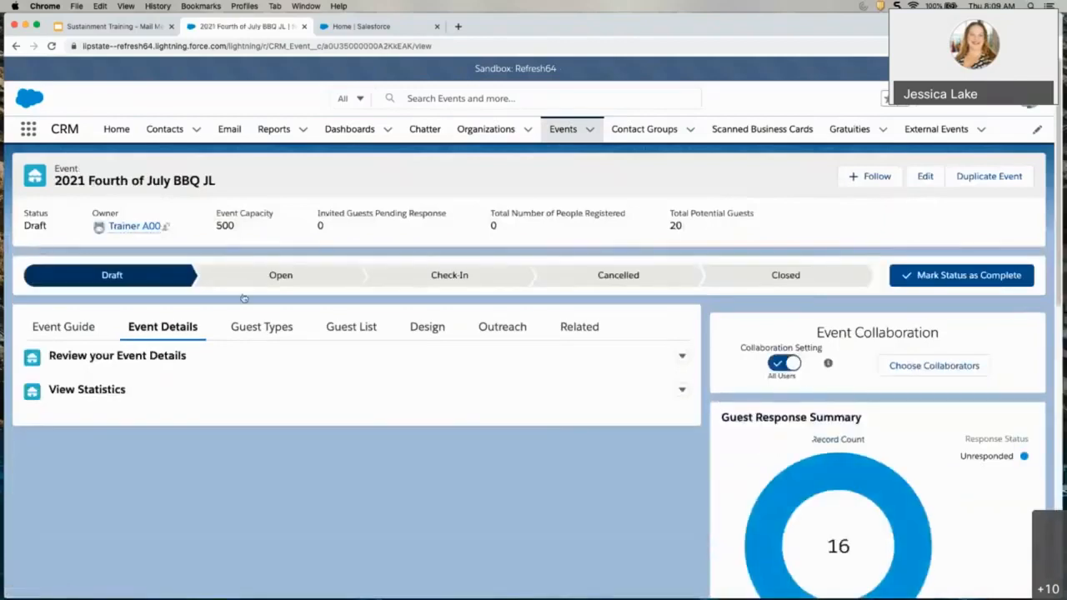
Step: Review the event's details and statistics, and its guest types
{"action": "scroll", "coordinate": [500, 430], "scroll_direction": "down", "scroll_amount": 5}
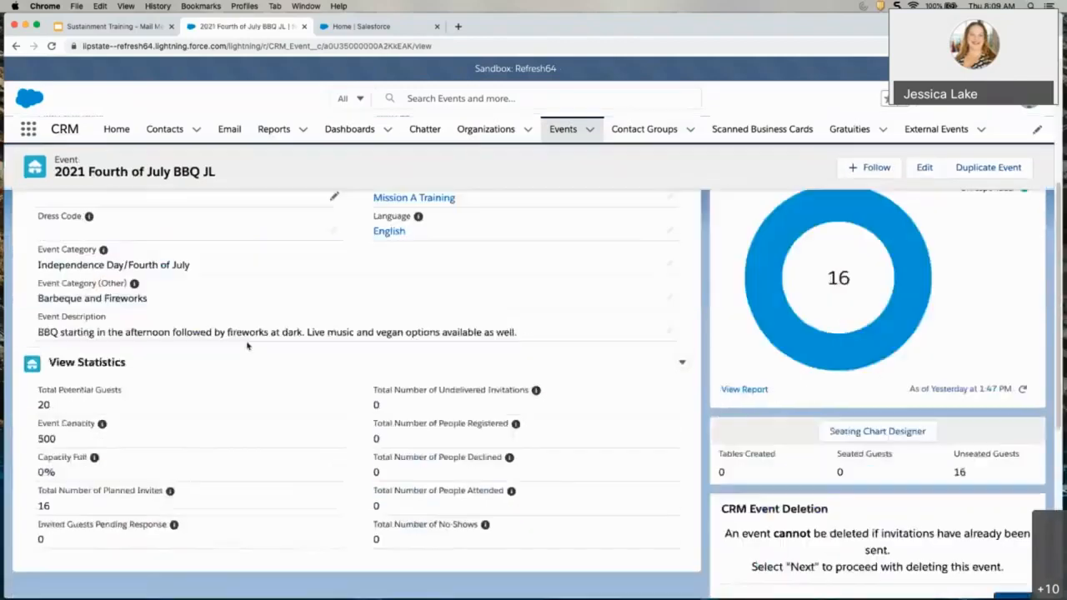
{"action": "scroll", "coordinate": [272, 358], "scroll_direction": "up", "scroll_amount": 5}
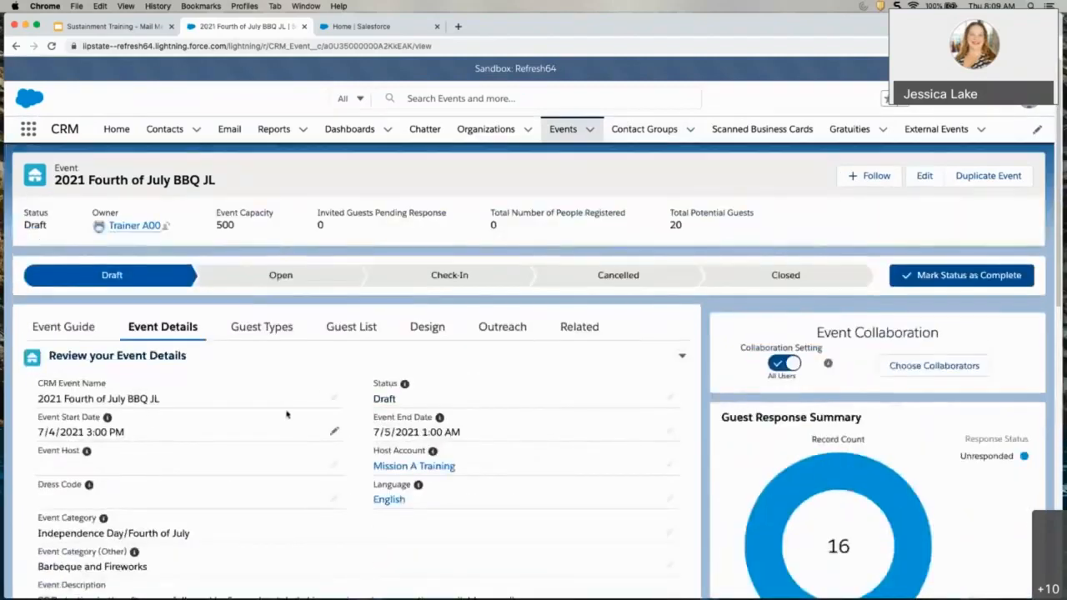
{"action": "left_click", "coordinate": [275, 333]}
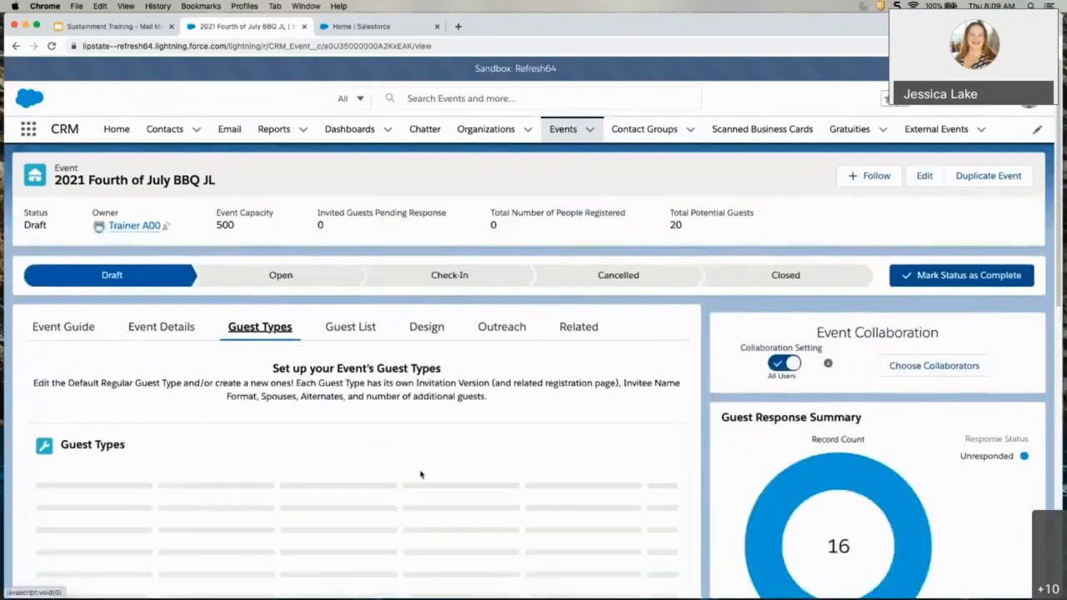
{"action": "scroll", "coordinate": [114, 484], "scroll_direction": "down", "scroll_amount": 2}
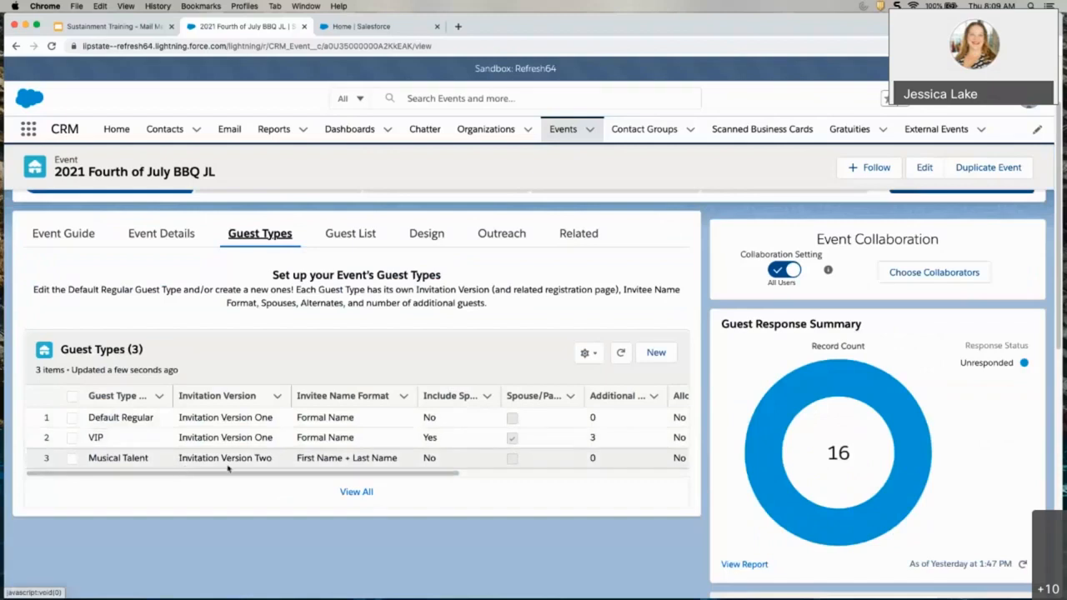
{"action": "scroll", "coordinate": [364, 334], "scroll_direction": "up", "scroll_amount": 2}
Step: Look through the event's guest list
{"action": "left_click", "coordinate": [362, 329]}
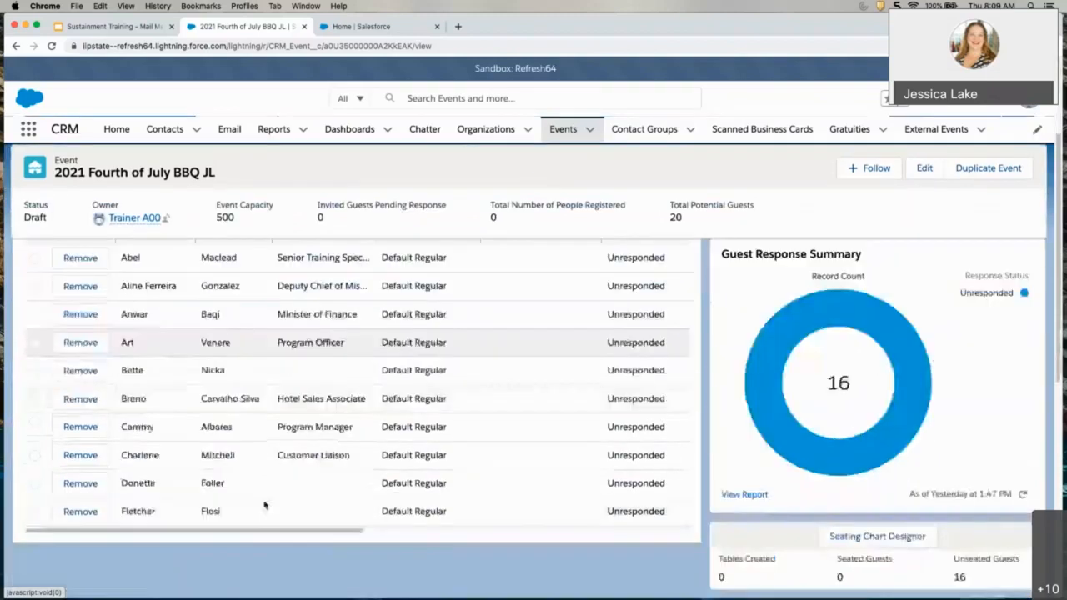
{"action": "scroll", "coordinate": [263, 505], "scroll_direction": "down", "scroll_amount": 5}
{"action": "scroll", "coordinate": [265, 504], "scroll_direction": "up", "scroll_amount": 3}
{"action": "scroll", "coordinate": [265, 504], "scroll_direction": "up", "scroll_amount": 3}
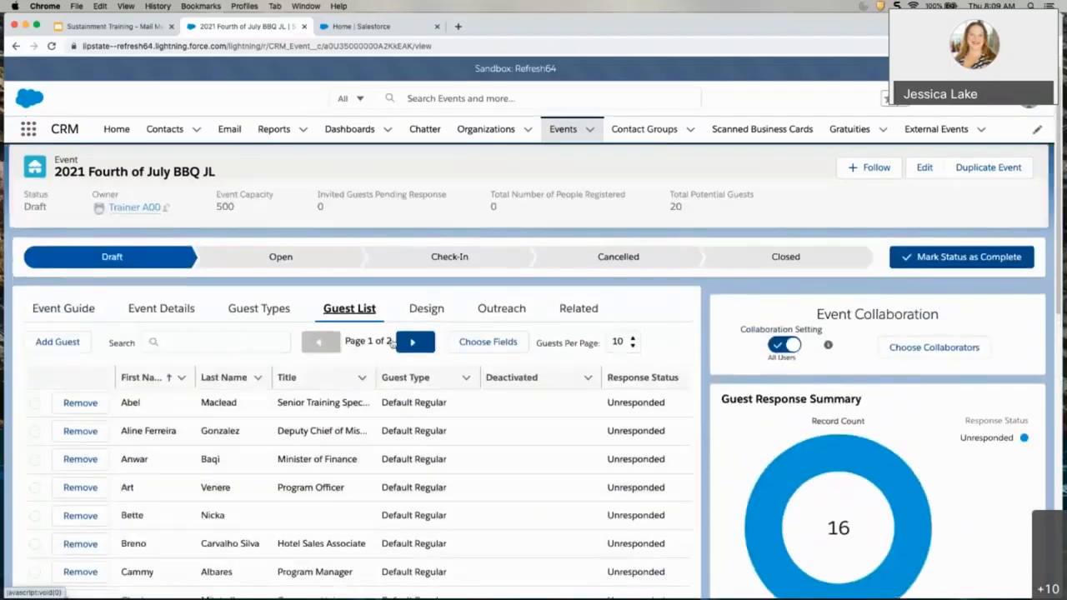
Step: Examine the event's email invitation design and its registration page details
{"action": "left_click", "coordinate": [439, 311]}
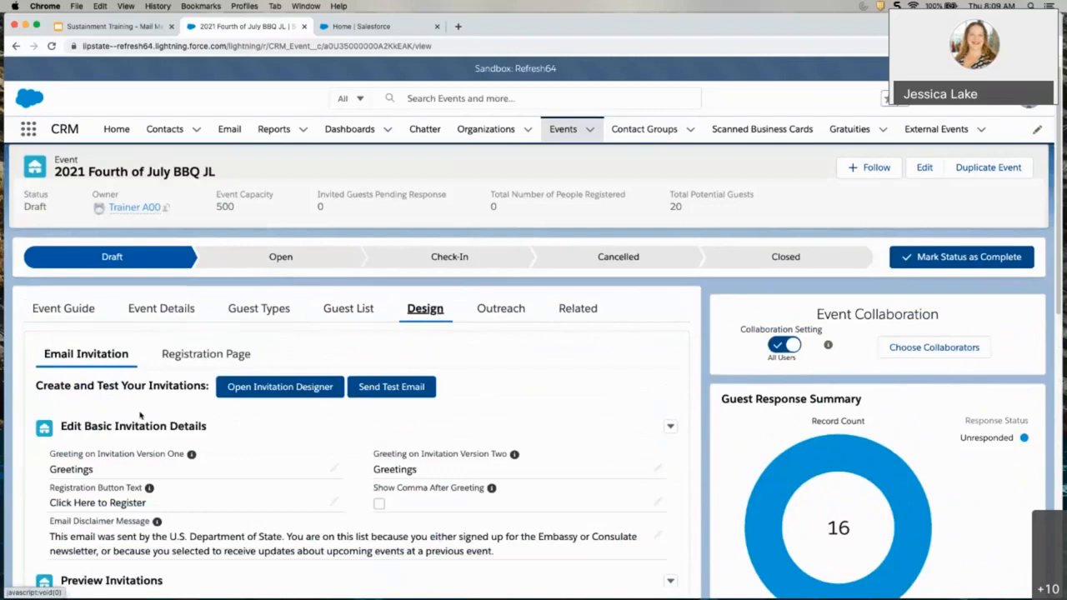
{"action": "scroll", "coordinate": [138, 408], "scroll_direction": "down", "scroll_amount": 3}
{"action": "scroll", "coordinate": [219, 566], "scroll_direction": "down", "scroll_amount": 5}
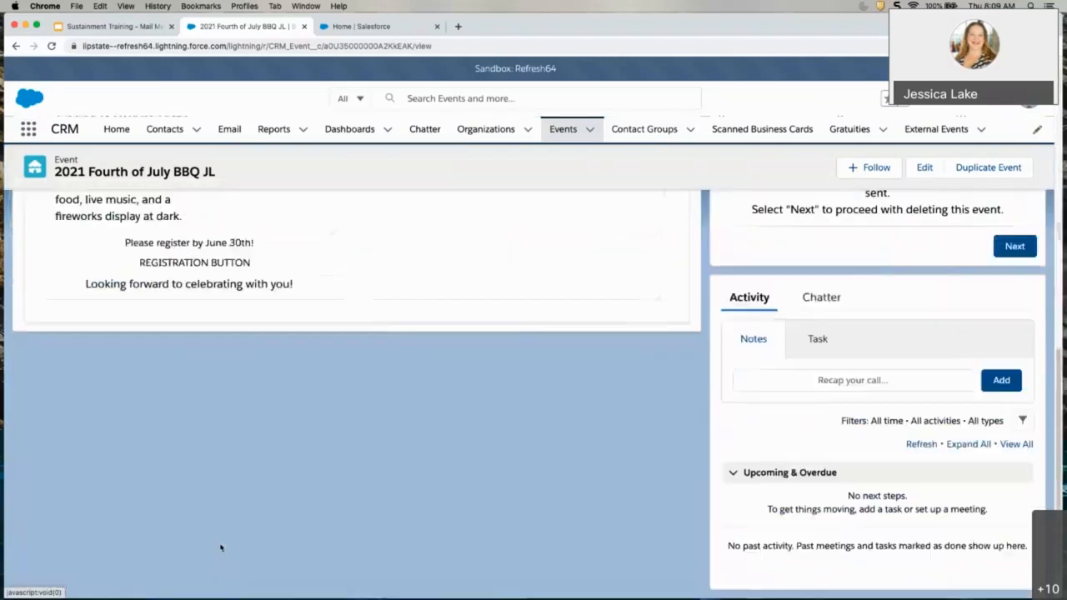
{"action": "scroll", "coordinate": [221, 545], "scroll_direction": "up", "scroll_amount": 8}
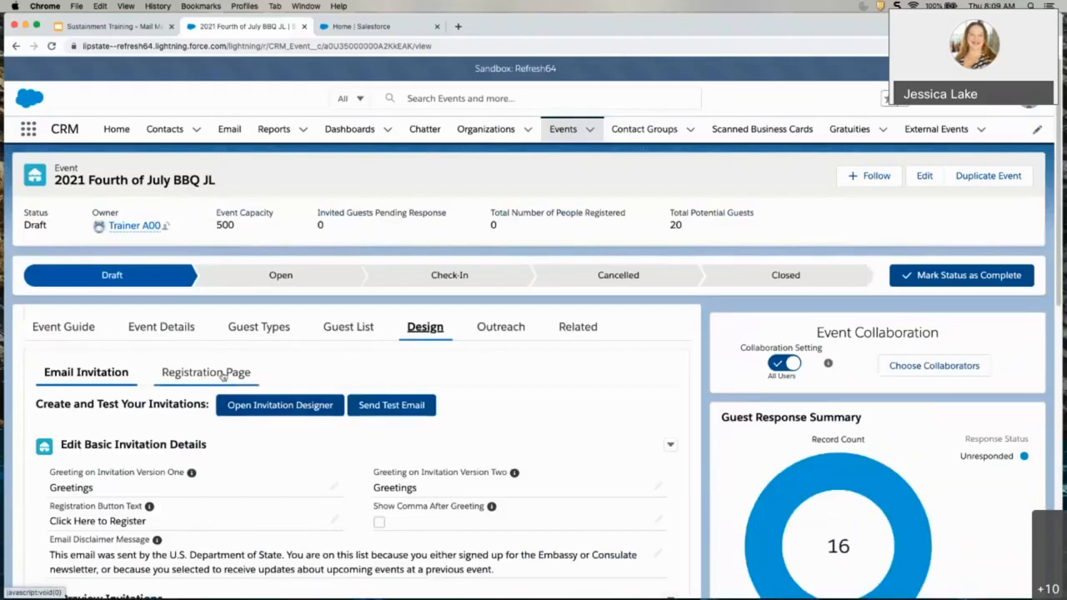
{"action": "left_click", "coordinate": [209, 375]}
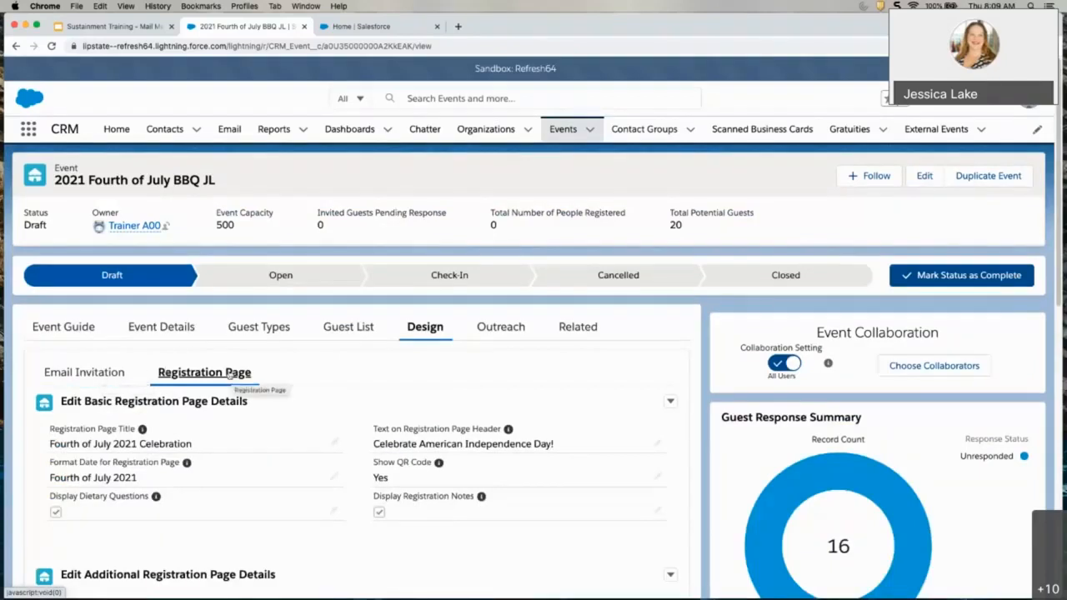
{"action": "scroll", "coordinate": [335, 509], "scroll_direction": "down", "scroll_amount": 5}
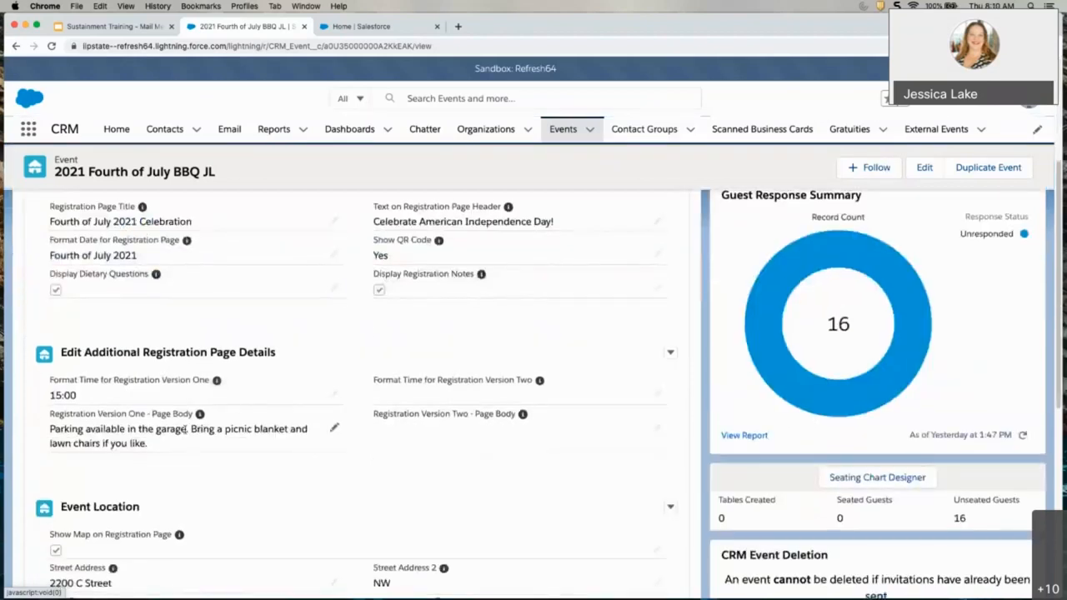
{"action": "scroll", "coordinate": [197, 433], "scroll_direction": "up", "scroll_amount": 4}
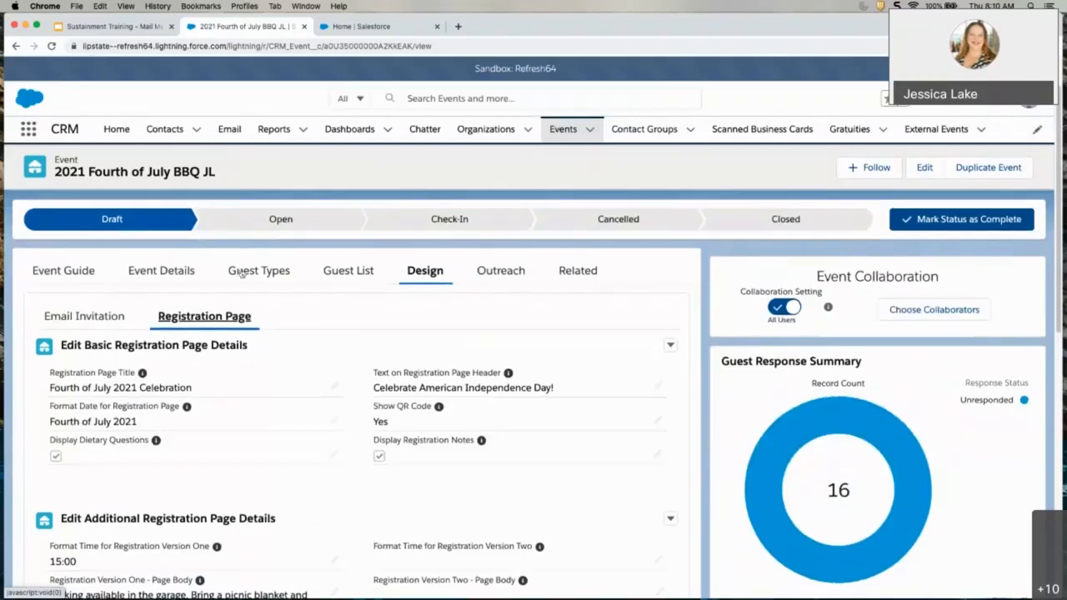
Step: Go to the event's Outreach settings, view the Printed Materials options and open the Mail Merge section
{"action": "left_click", "coordinate": [510, 277]}
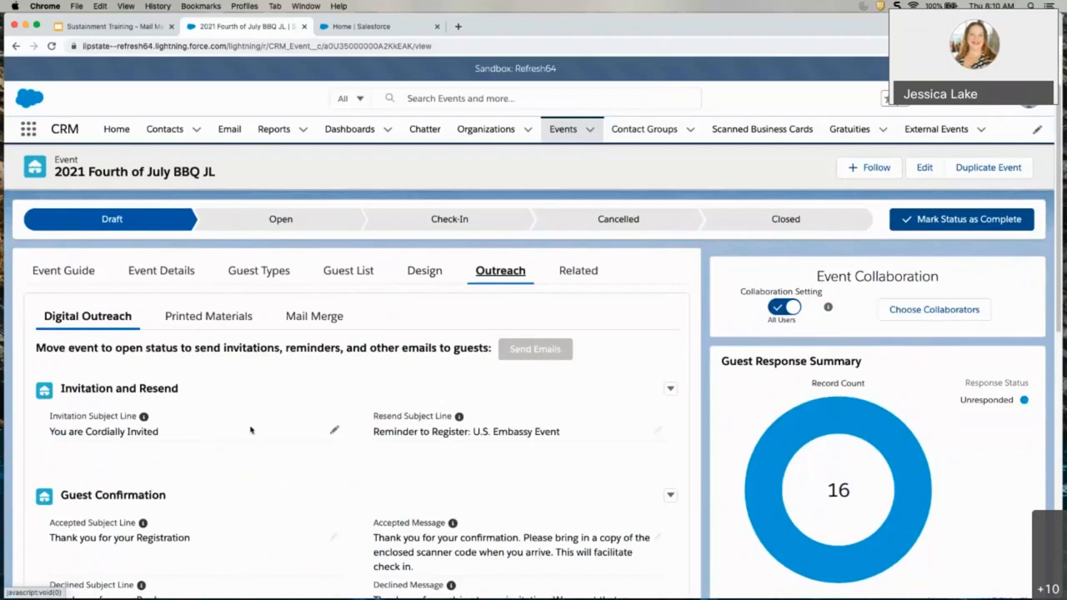
{"action": "left_click", "coordinate": [207, 325]}
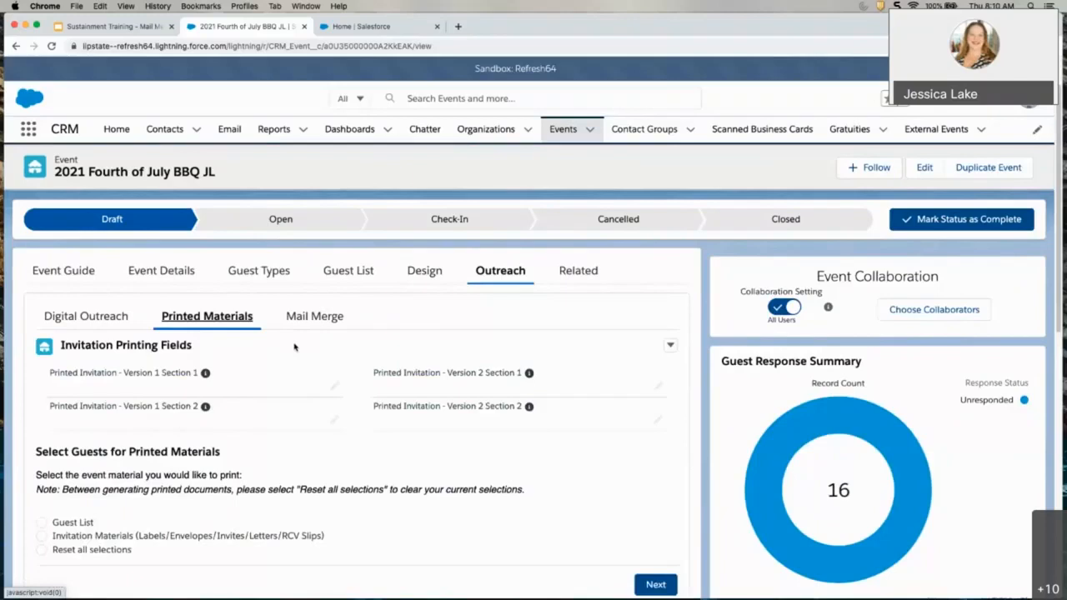
{"action": "left_click", "coordinate": [314, 319]}
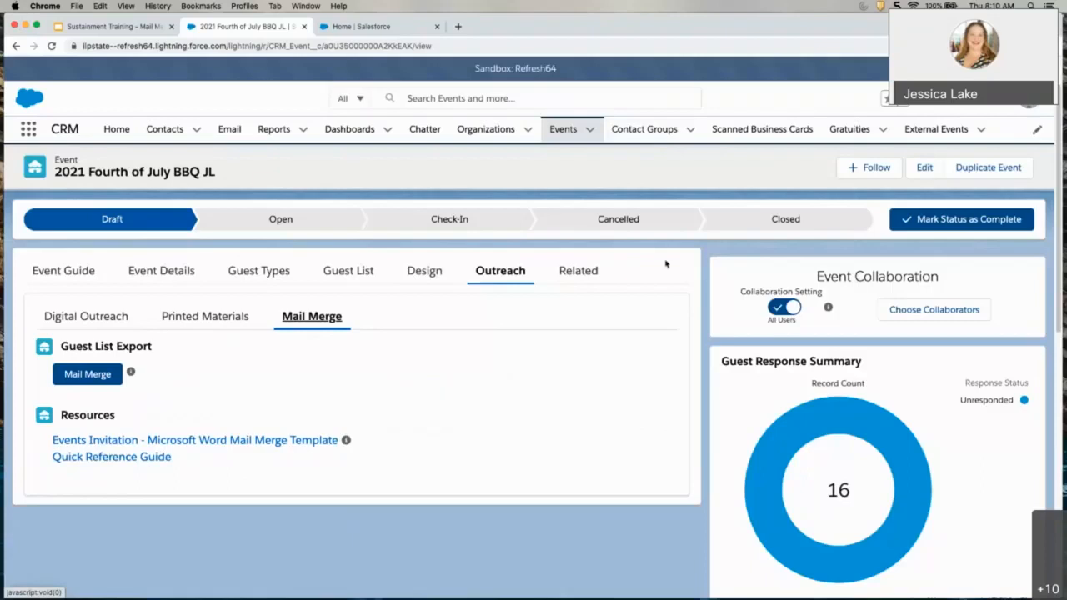
Step: Switch to the Google Slides training deck and present the Exporting Data slide listing the CSV fields
{"action": "left_click", "coordinate": [108, 27]}
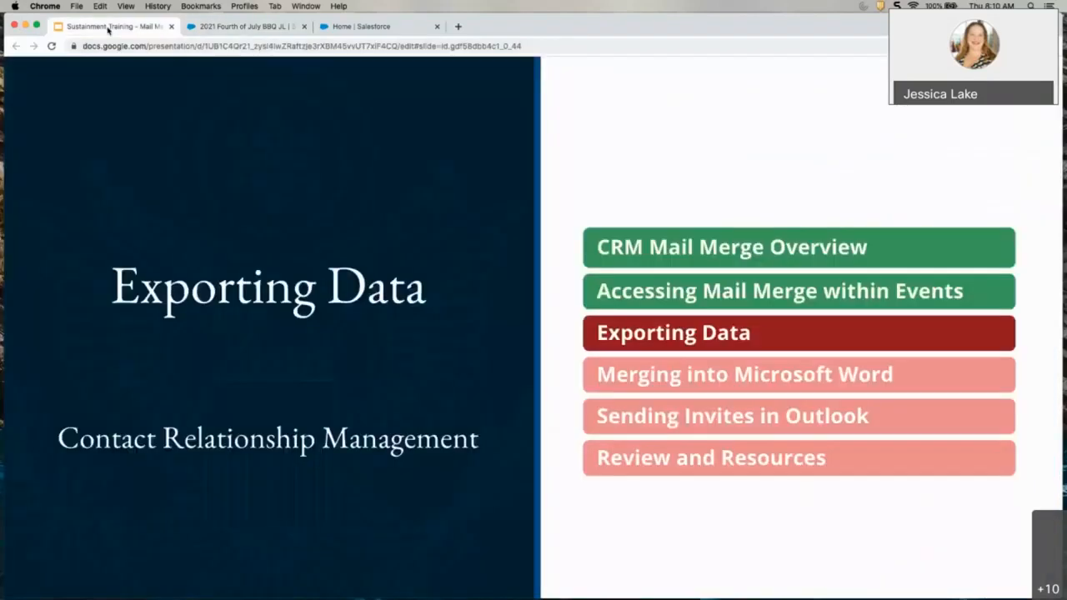
{"action": "key", "text": "Escape"}
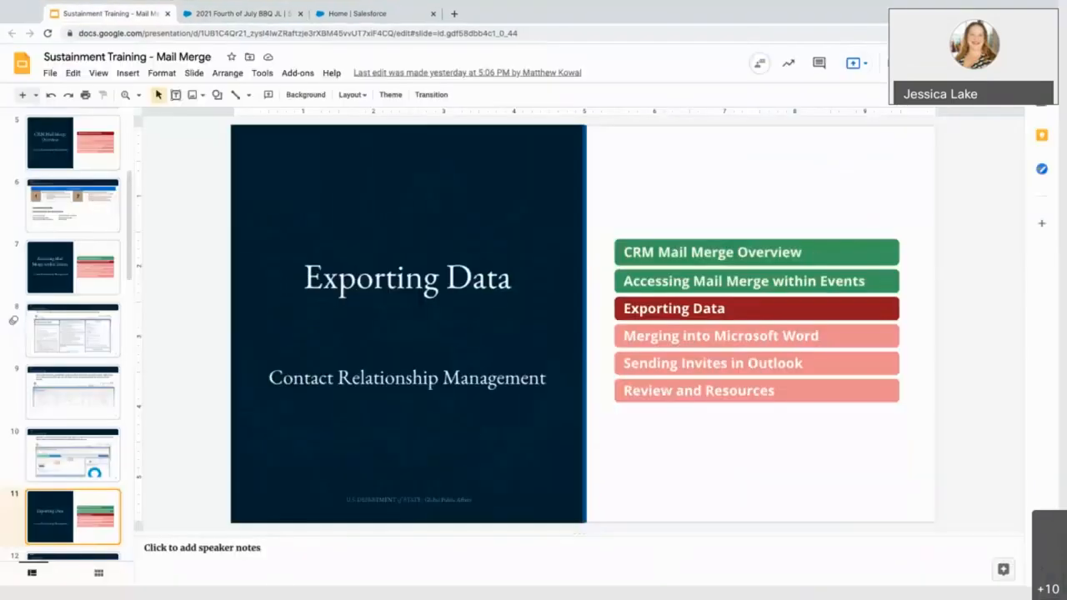
{"action": "left_click", "coordinate": [921, 64]}
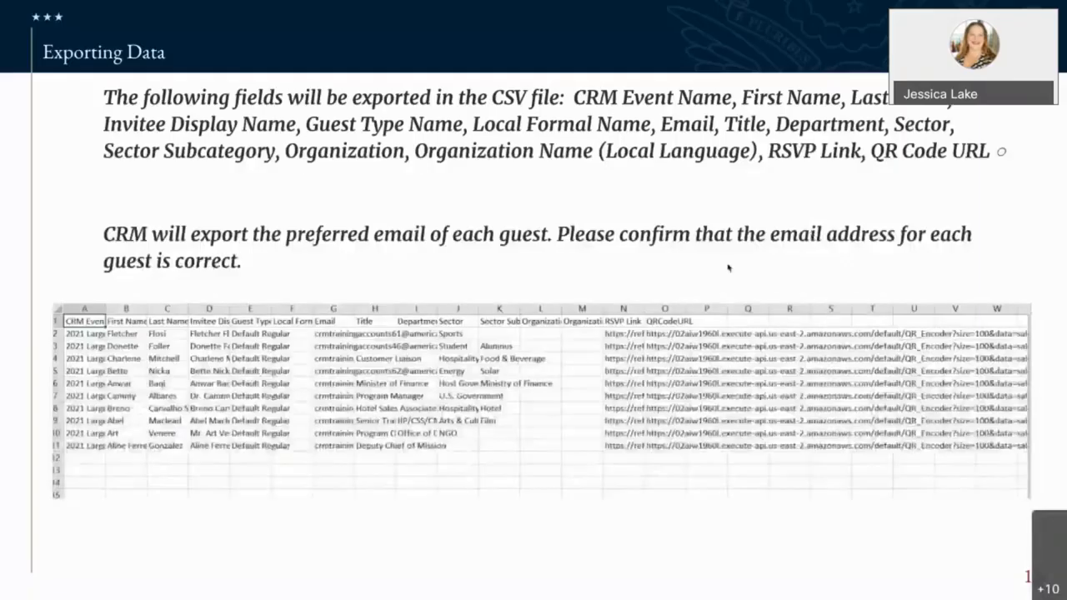
{"action": "key", "text": "Left"}
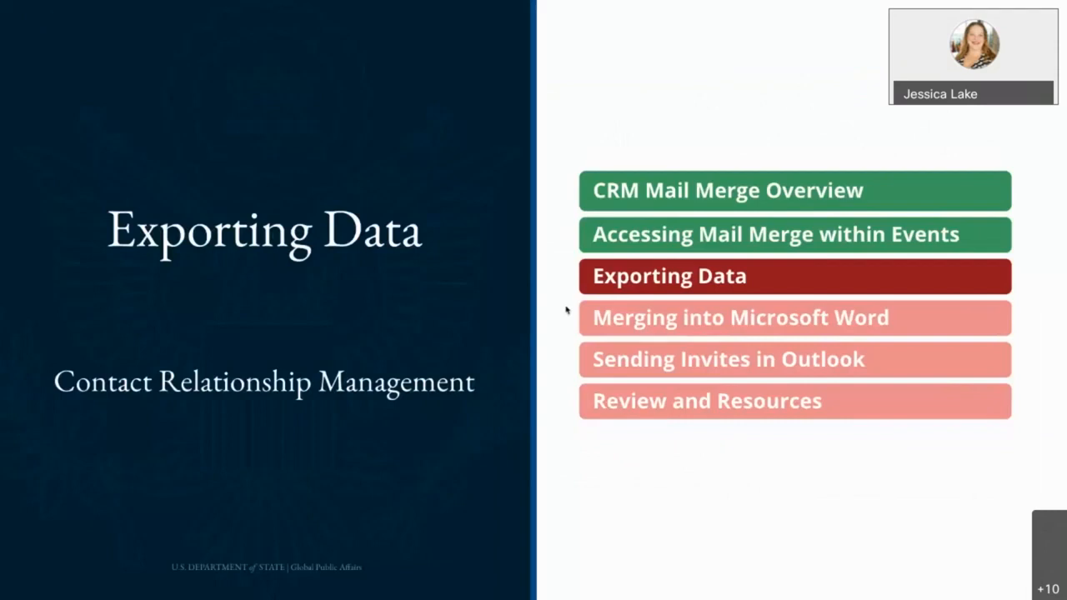
{"action": "key", "text": "Right"}
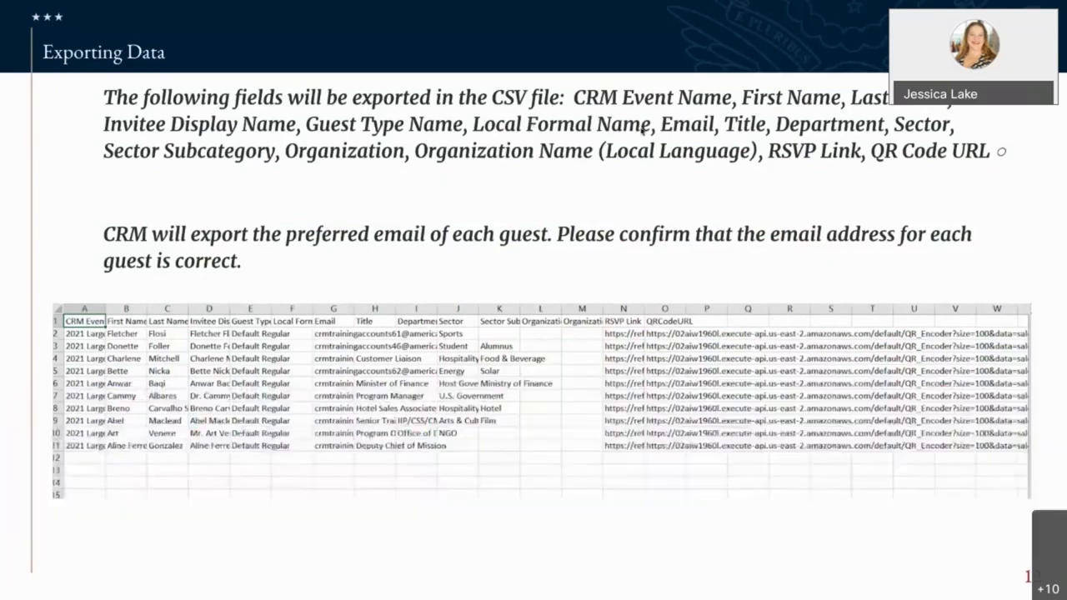
{"action": "key", "text": "ctrl+Up"}
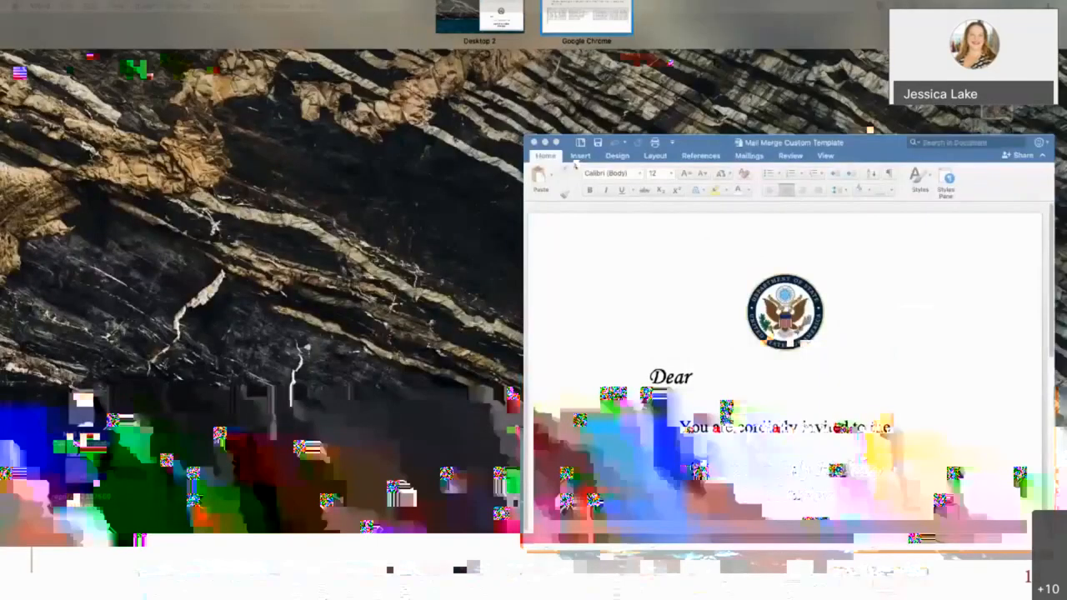
{"action": "left_click", "coordinate": [574, 164]}
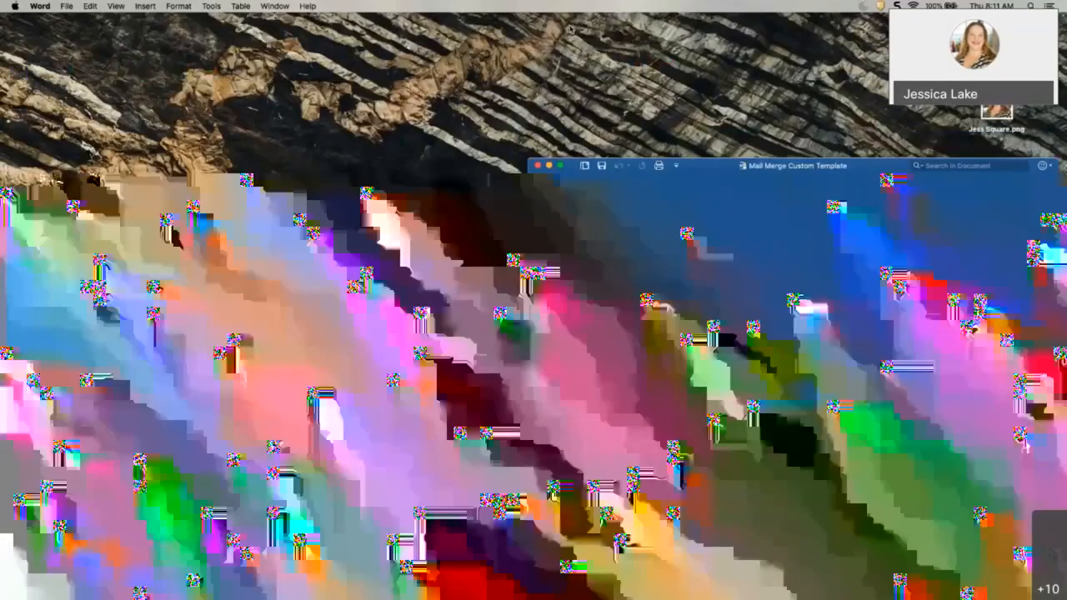
{"action": "key", "text": "ctrl+Right"}
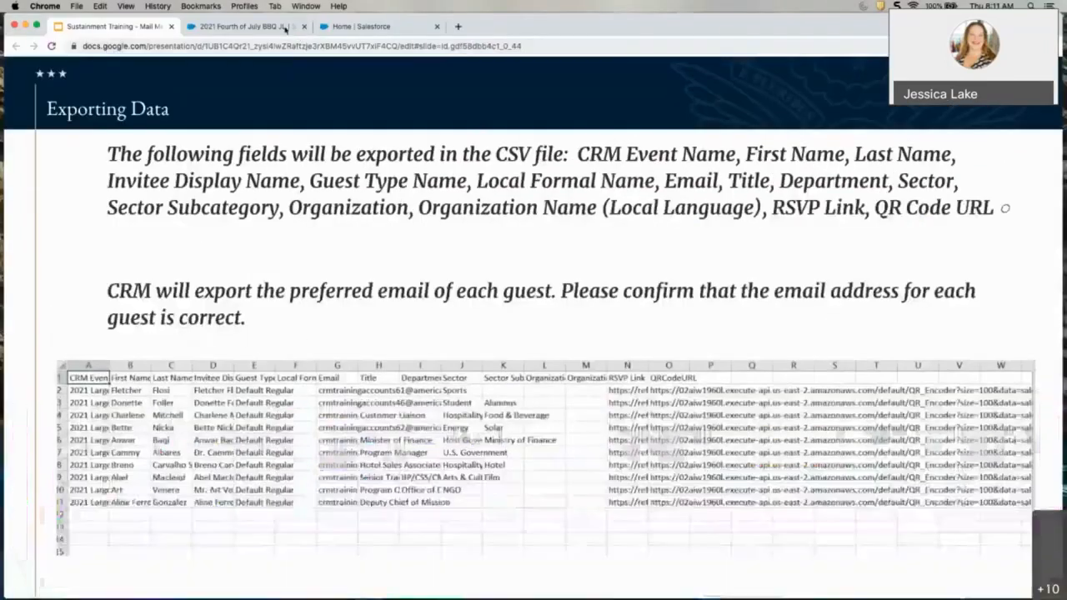
Step: Return to the event in Salesforce and export its guest list with Mail Merge
{"action": "left_click", "coordinate": [287, 29]}
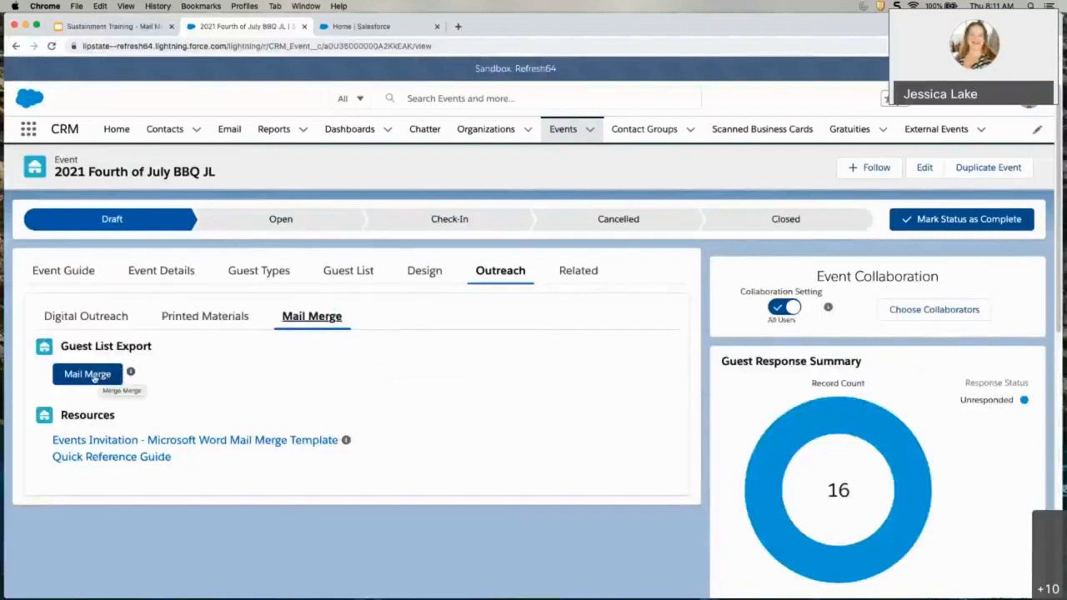
{"action": "left_click", "coordinate": [91, 376]}
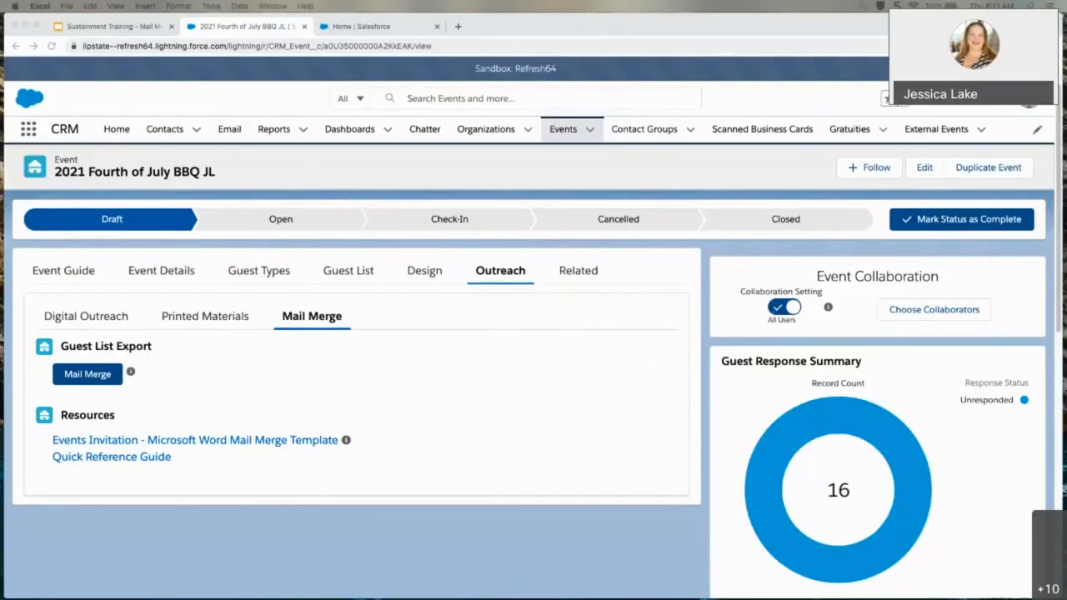
Step: Reposition and enlarge the exported report's Excel window, and widen the CRM Event Name and Invitee Display Name columns
{"action": "mouse_move", "coordinate": [783, 387]}
{"action": "left_mouse_down"}
{"action": "mouse_move", "coordinate": [555, 43]}
{"action": "mouse_move", "coordinate": [638, 40]}
{"action": "left_mouse_up"}
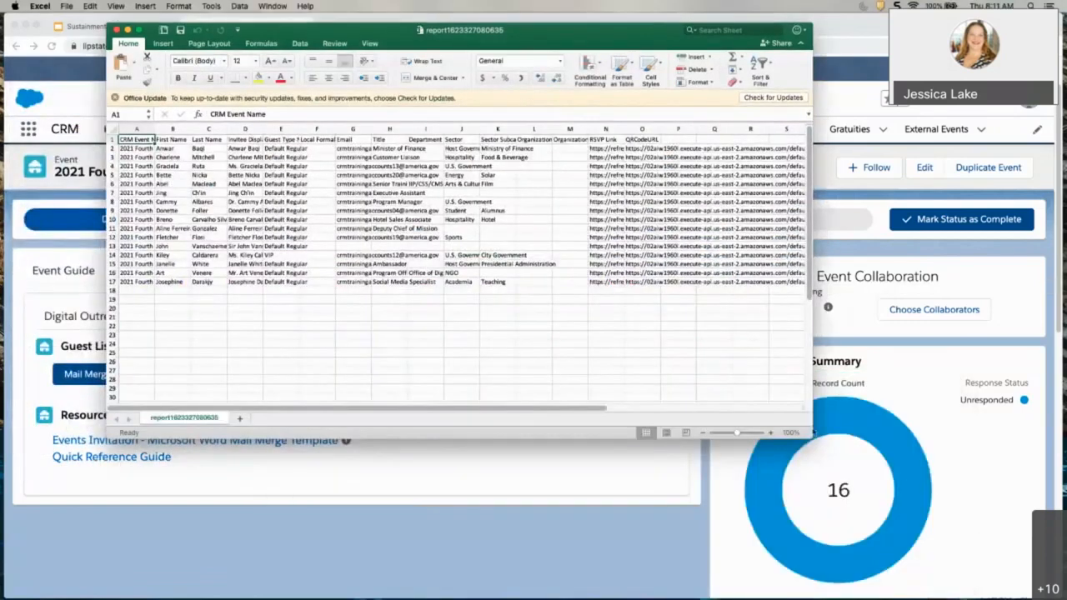
{"action": "left_click_drag", "start_coordinate": [813, 437], "coordinate": [979, 540]}
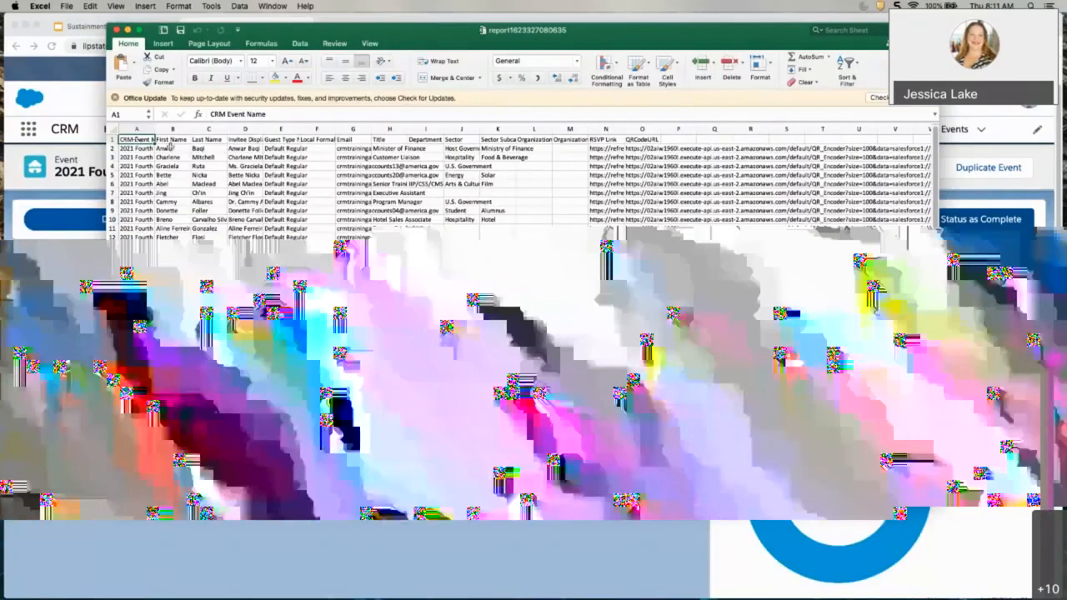
{"action": "left_click_drag", "start_coordinate": [154, 130], "coordinate": [196, 131]}
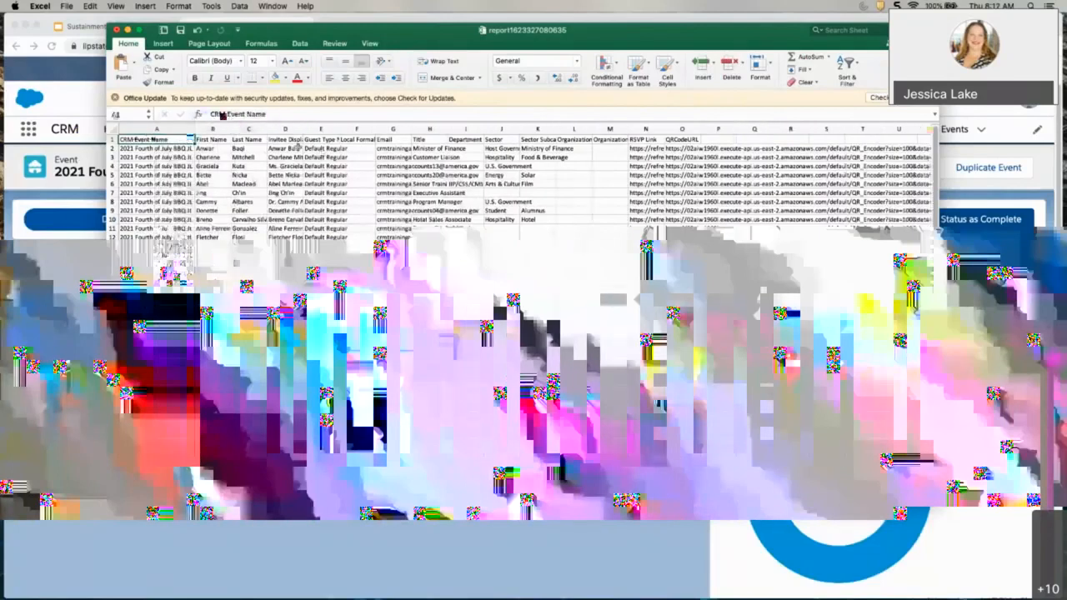
{"action": "left_click_drag", "start_coordinate": [301, 131], "coordinate": [343, 133]}
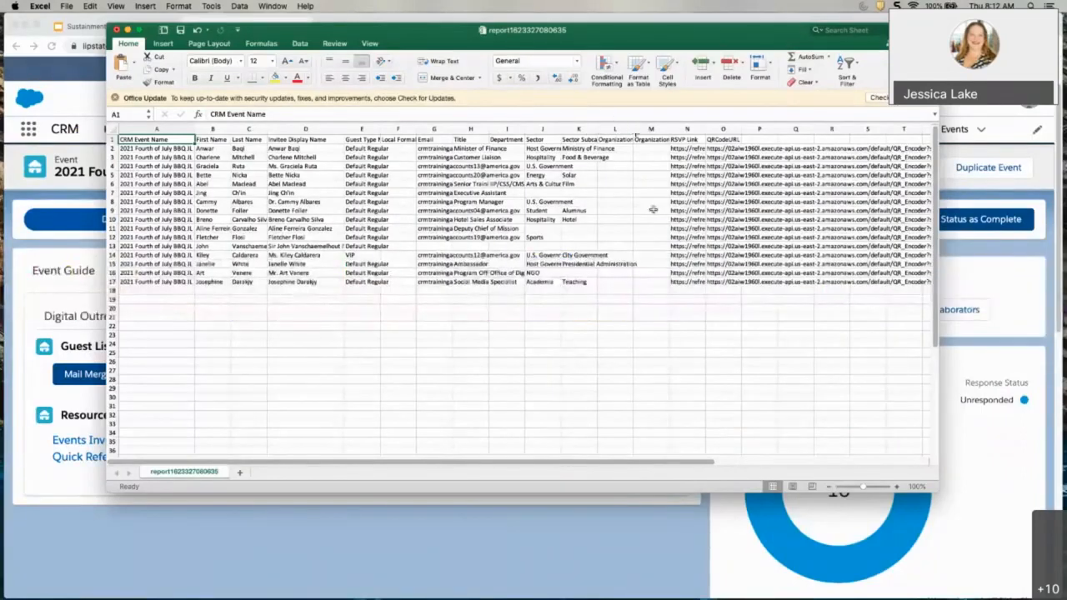
Step: Widen the Organization column in the exported report, and close the workbook with its changes saved in Comma Separated Values format
{"action": "left_click_drag", "start_coordinate": [633, 129], "coordinate": [678, 130]}
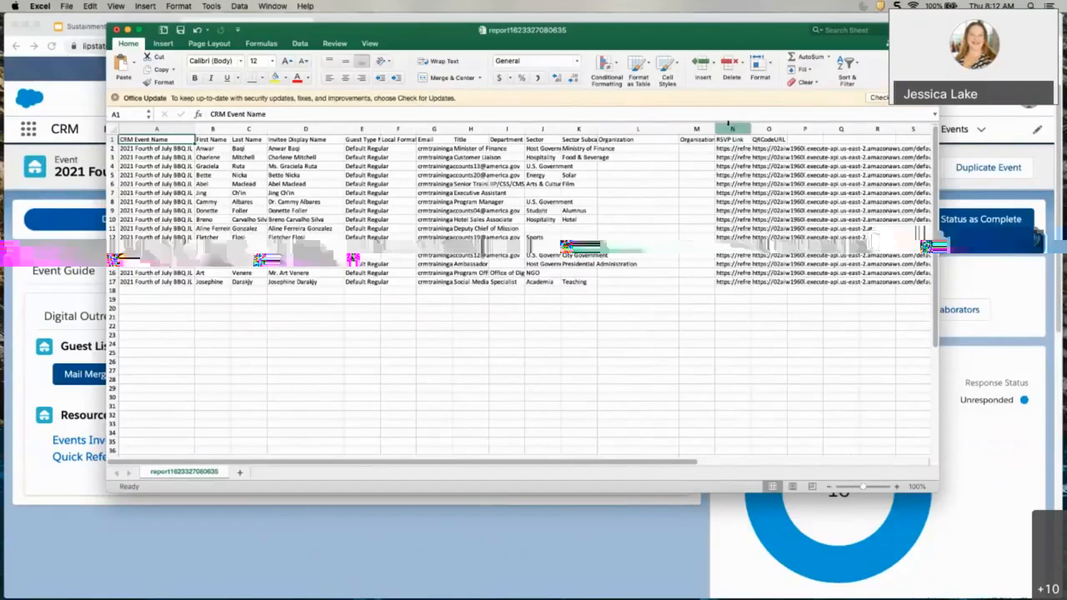
{"action": "left_click_drag", "start_coordinate": [678, 125], "coordinate": [656, 126]}
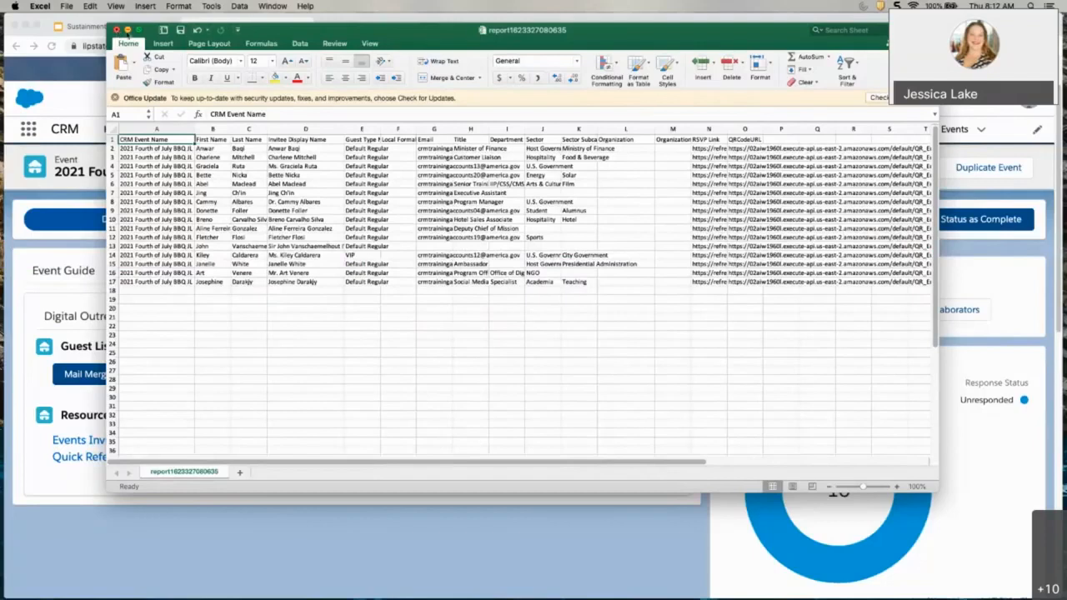
{"action": "left_click", "coordinate": [116, 30]}
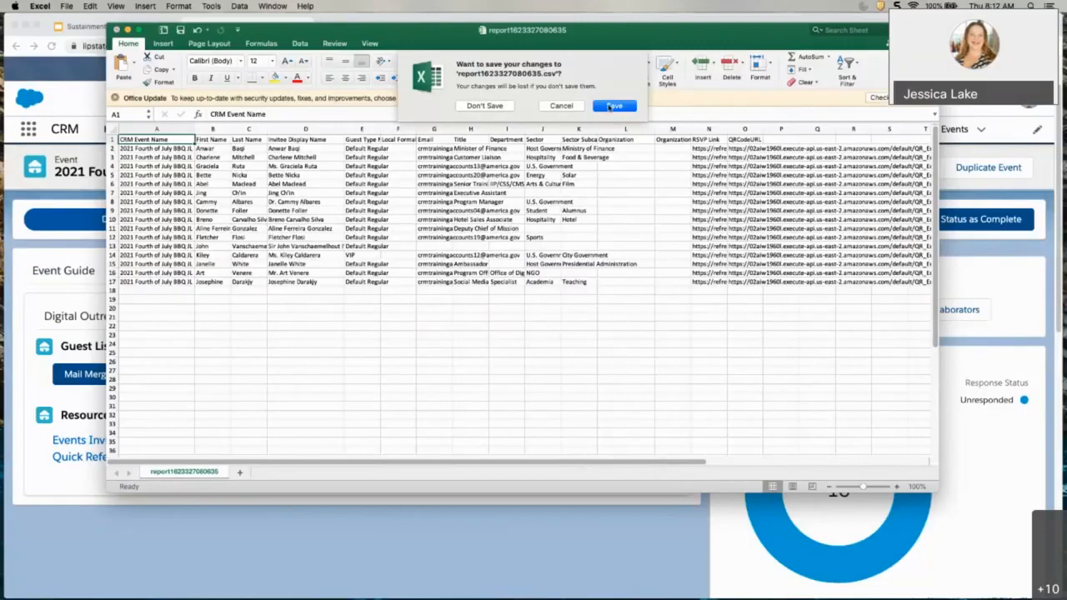
{"action": "left_click", "coordinate": [612, 106]}
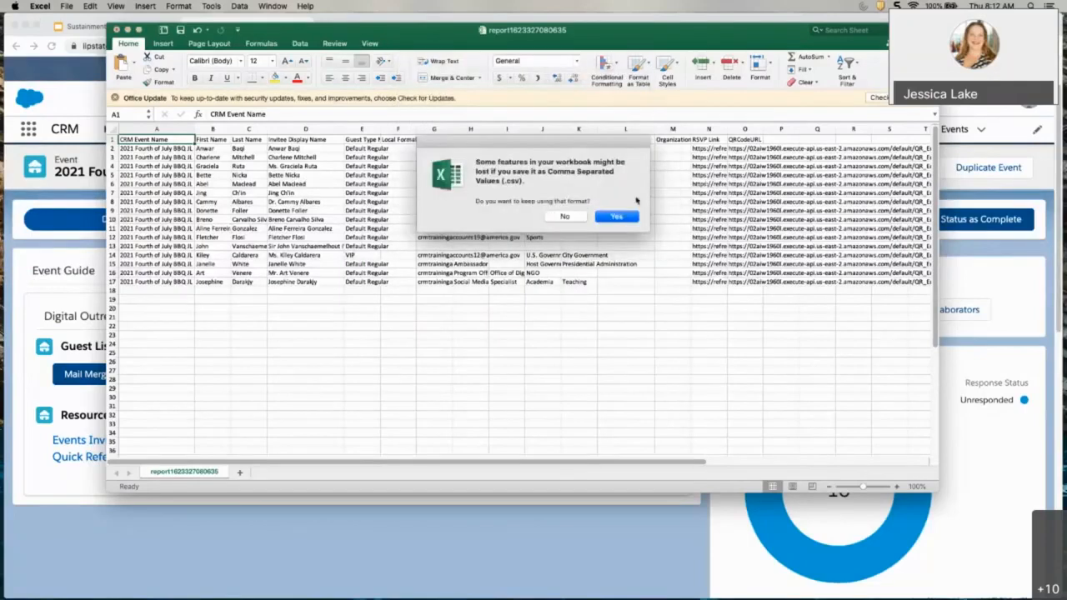
{"action": "left_click", "coordinate": [617, 219]}
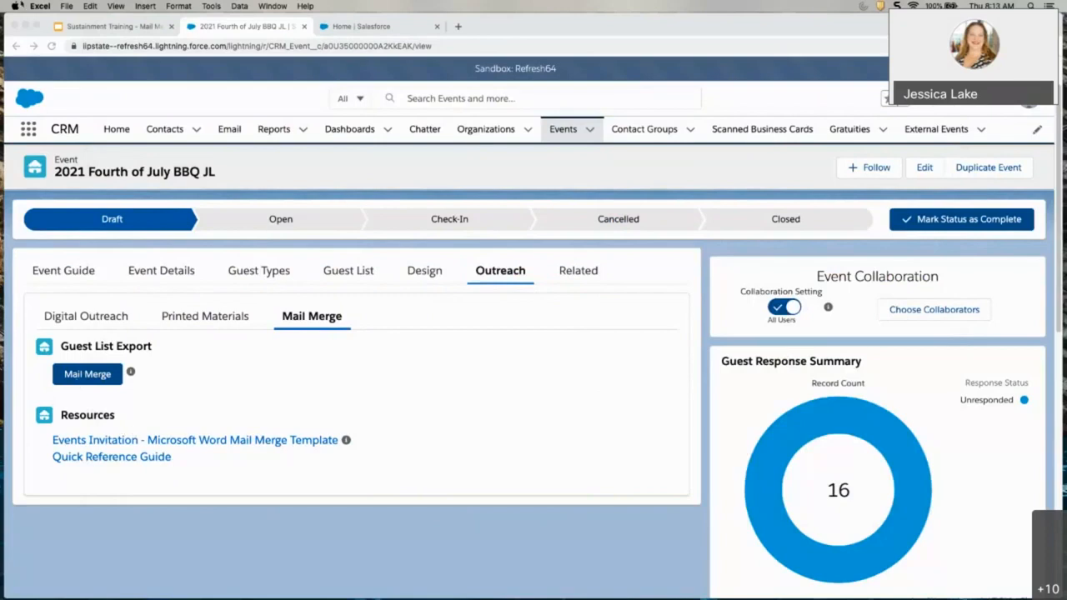
Step: Switch to the Google Slides training deck and present the Exporting Data slides through to the one about creating a customizable report
{"action": "left_click", "coordinate": [112, 27]}
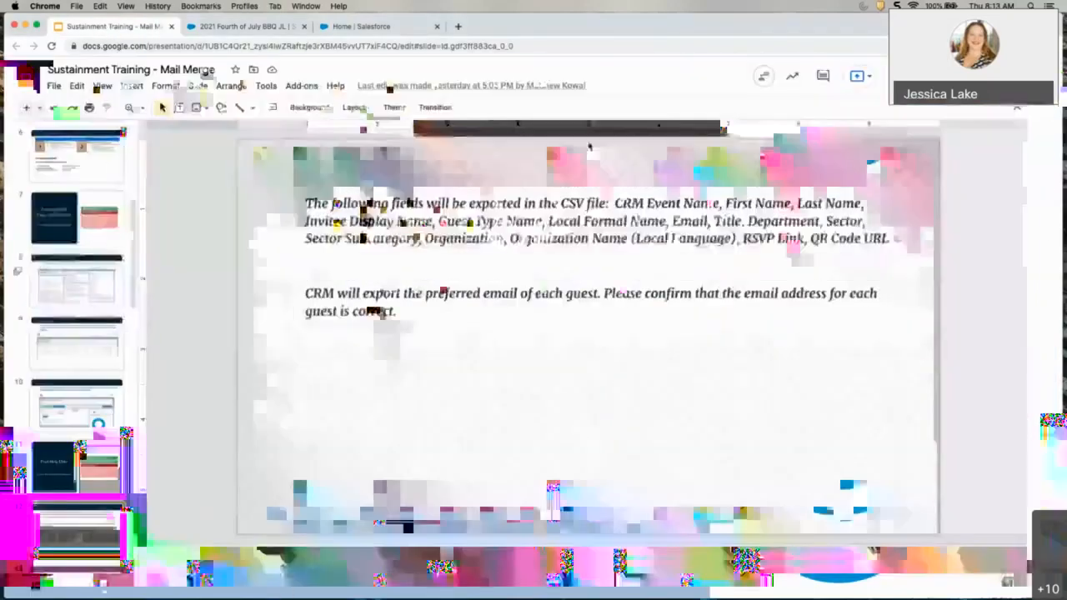
{"action": "left_click", "coordinate": [878, 75]}
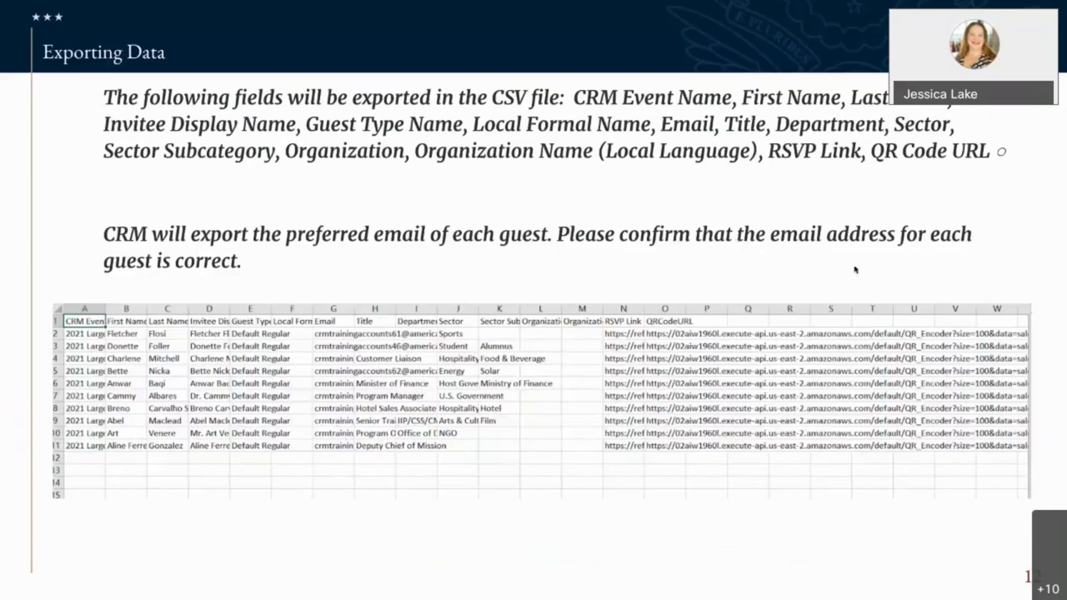
{"action": "key", "text": "Right"}
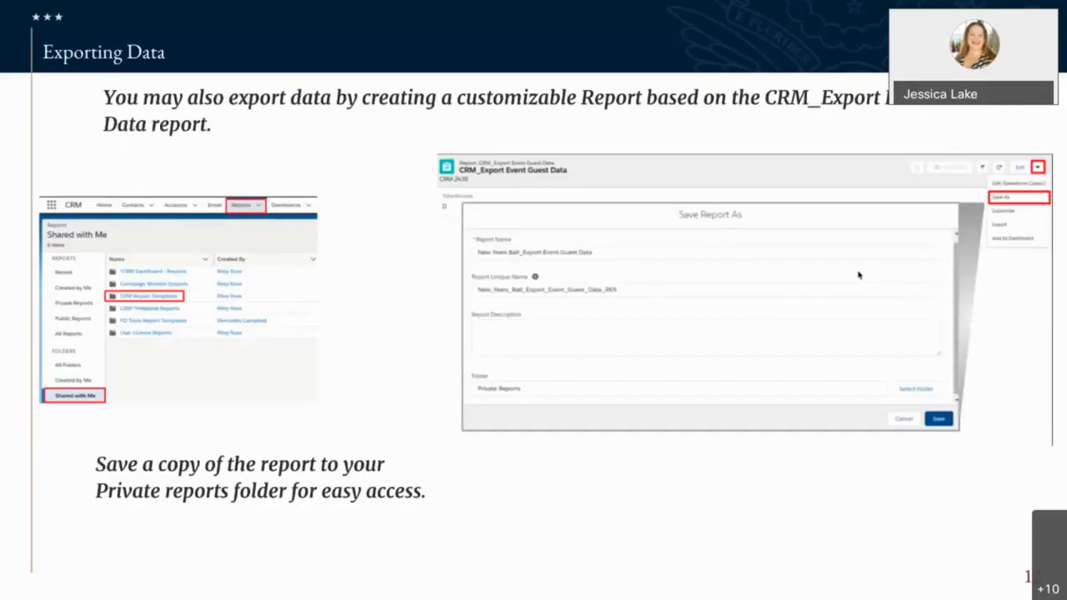
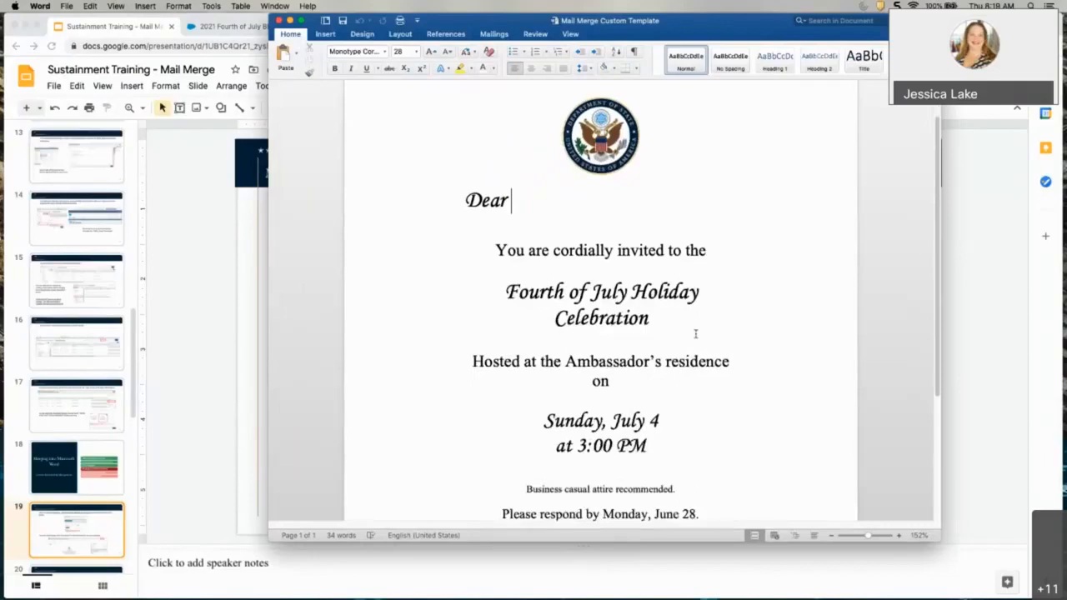
Step: Examine the Mail Merge Custom Template invitation in Word, from the greeting and event title to the response date
{"action": "scroll", "coordinate": [712, 366], "scroll_direction": "down", "scroll_amount": 1}
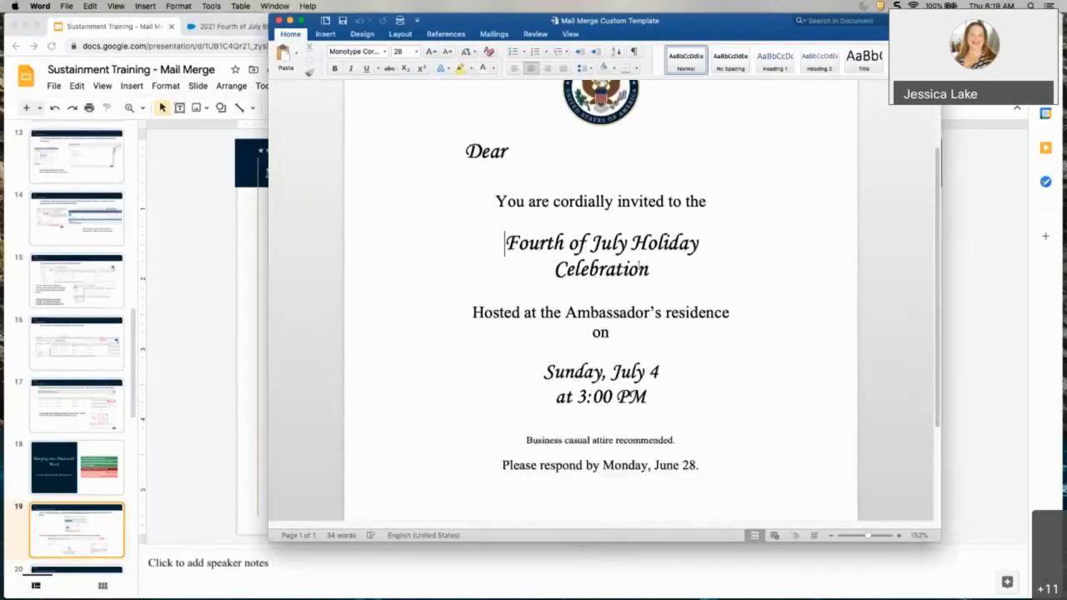
{"action": "left_click_drag", "start_coordinate": [507, 241], "coordinate": [646, 272]}
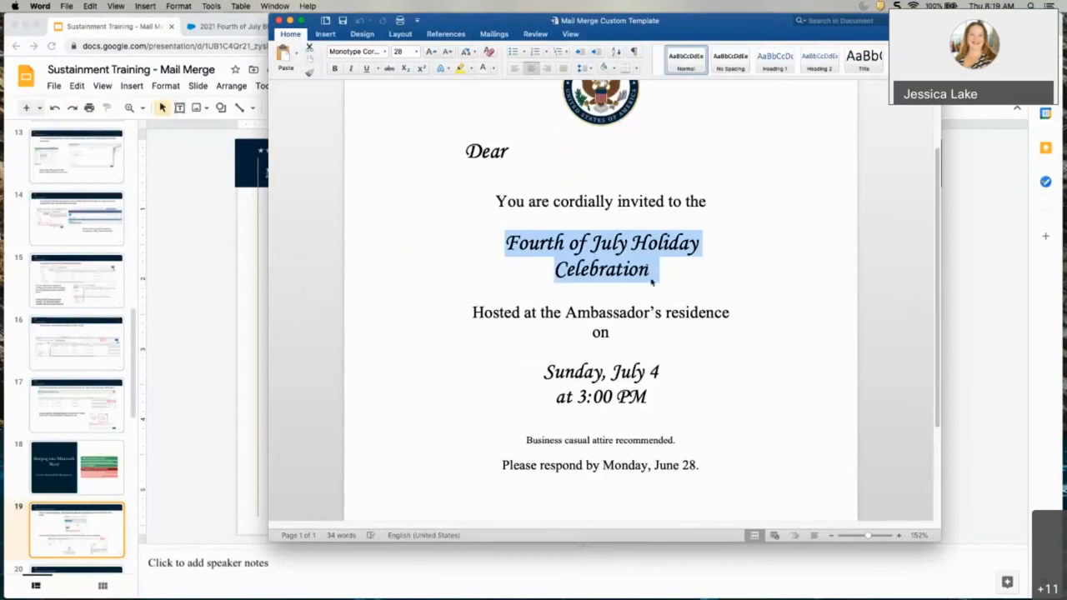
{"action": "left_click", "coordinate": [654, 279]}
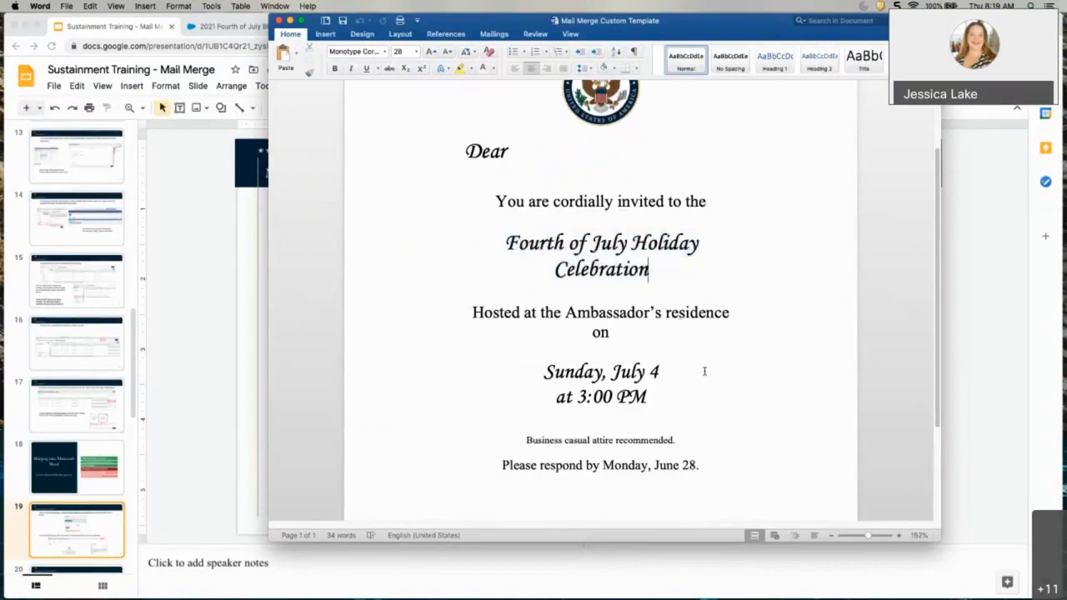
{"action": "scroll", "coordinate": [704, 371], "scroll_direction": "down", "scroll_amount": 1}
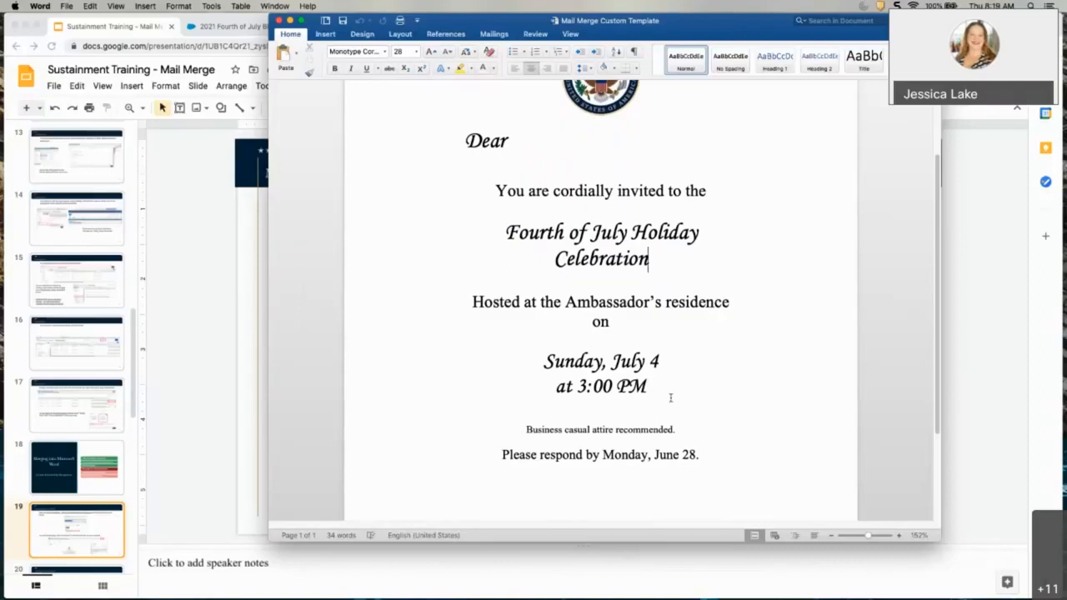
{"action": "scroll", "coordinate": [686, 483], "scroll_direction": "down", "scroll_amount": 1}
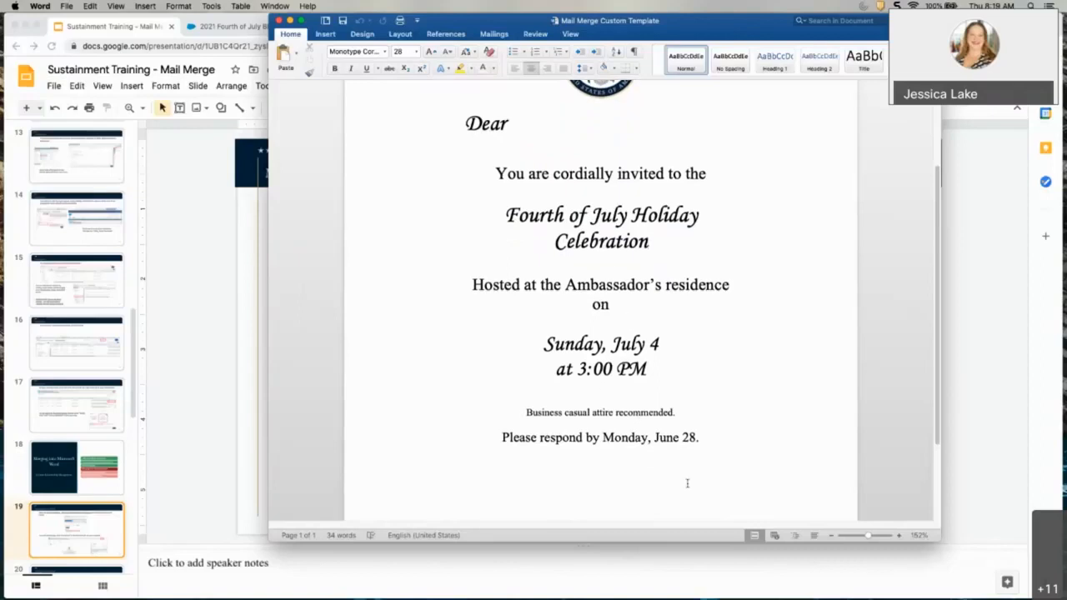
{"action": "scroll", "coordinate": [686, 483], "scroll_direction": "down", "scroll_amount": 1}
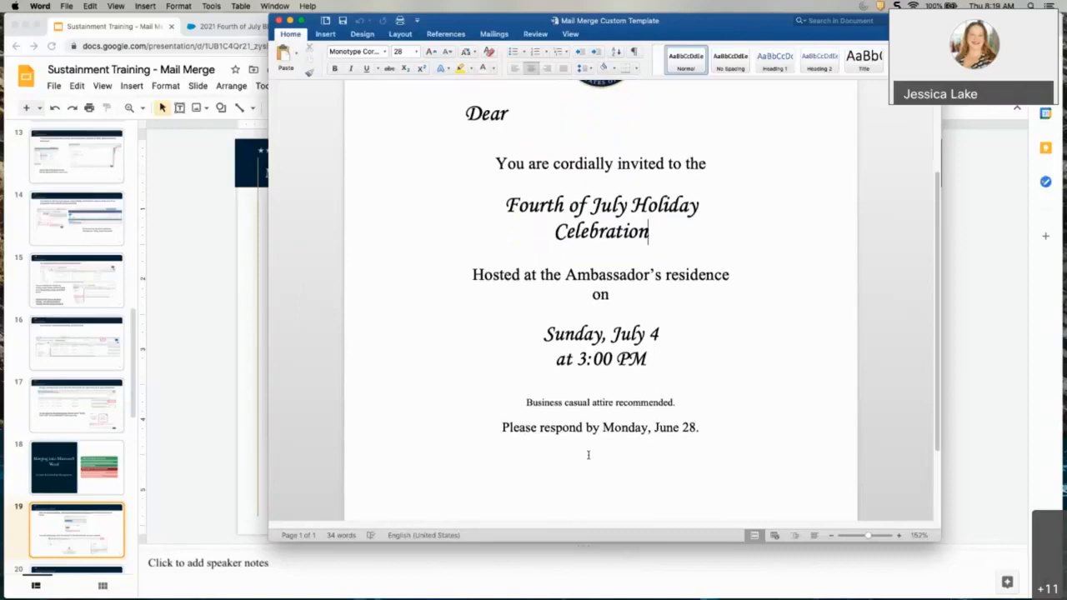
{"action": "scroll", "coordinate": [594, 455], "scroll_direction": "down", "scroll_amount": 5}
{"action": "scroll", "coordinate": [597, 455], "scroll_direction": "up", "scroll_amount": 10}
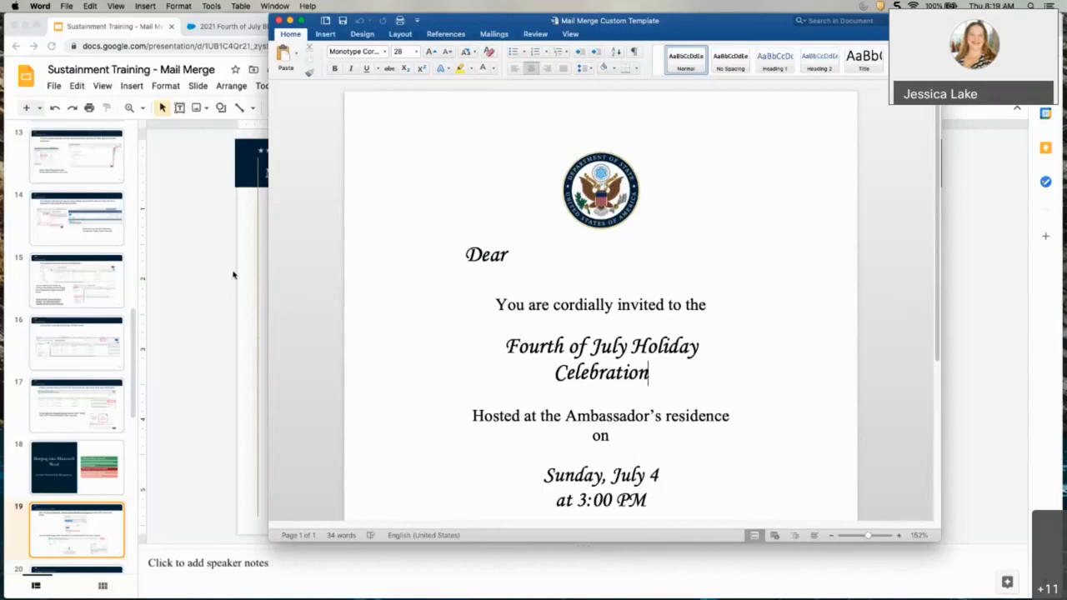
Step: Switch to the Salesforce event in Chrome, view the Events Invitation - Microsoft Word Mail Merge Template file page separately, and close it
{"action": "left_click", "coordinate": [183, 219]}
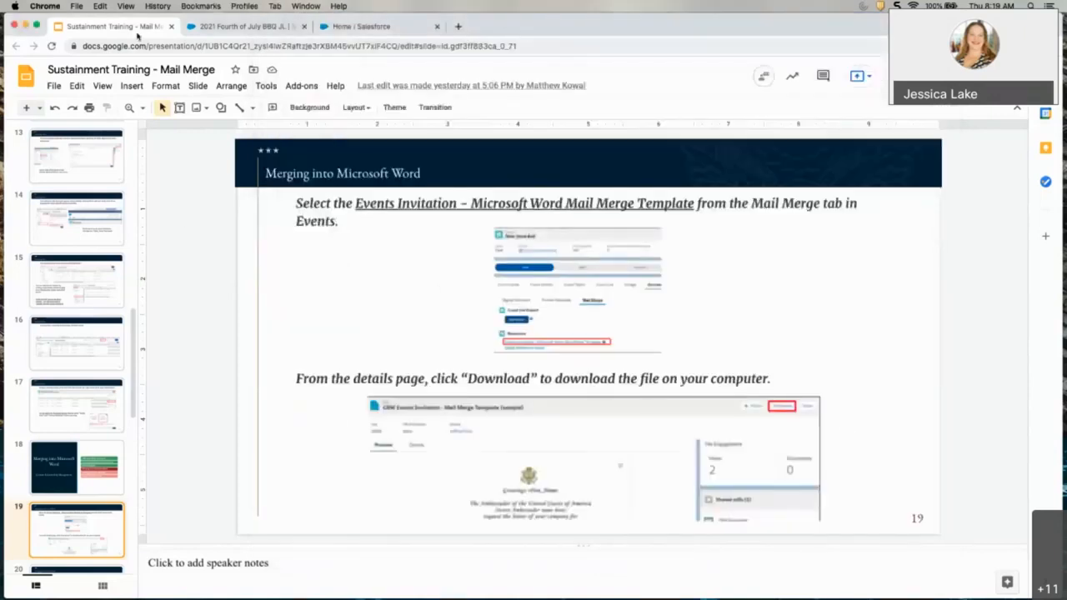
{"action": "left_click", "coordinate": [260, 30]}
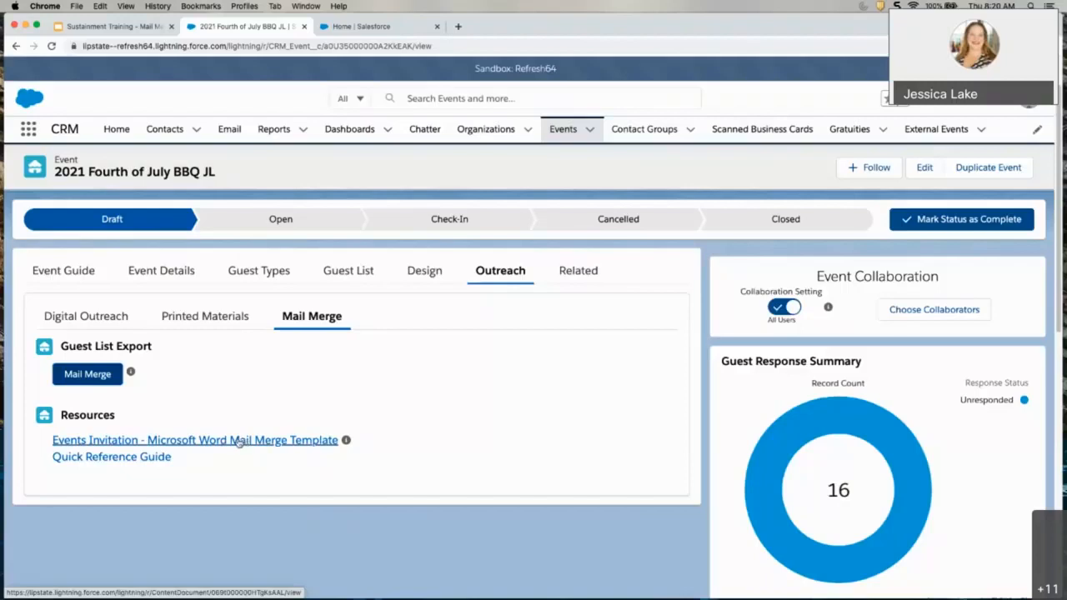
{"action": "left_click", "coordinate": [192, 440], "text": "super"}
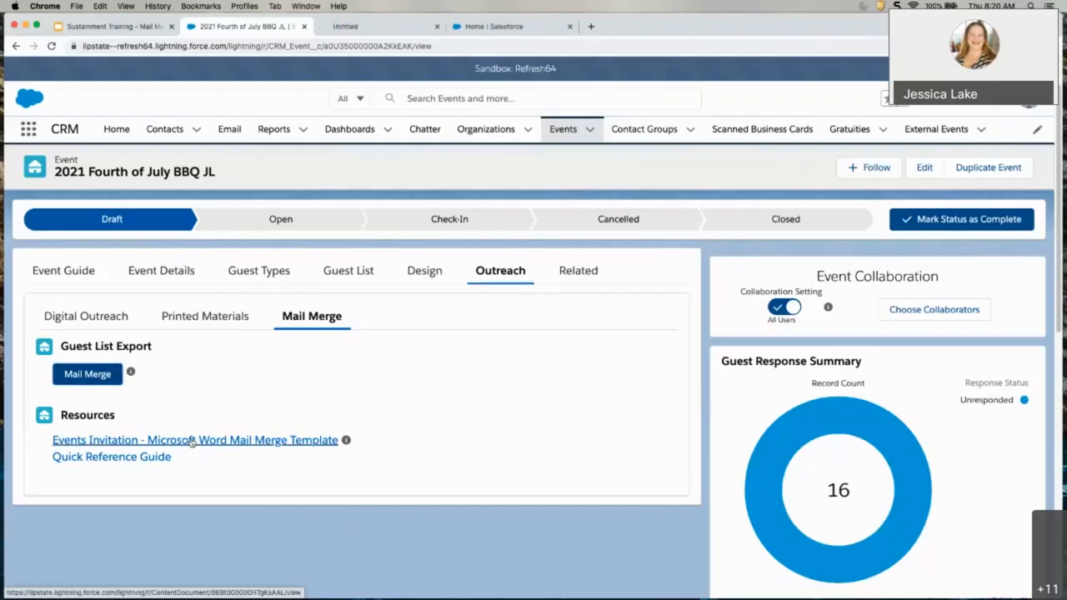
{"action": "left_click", "coordinate": [389, 30]}
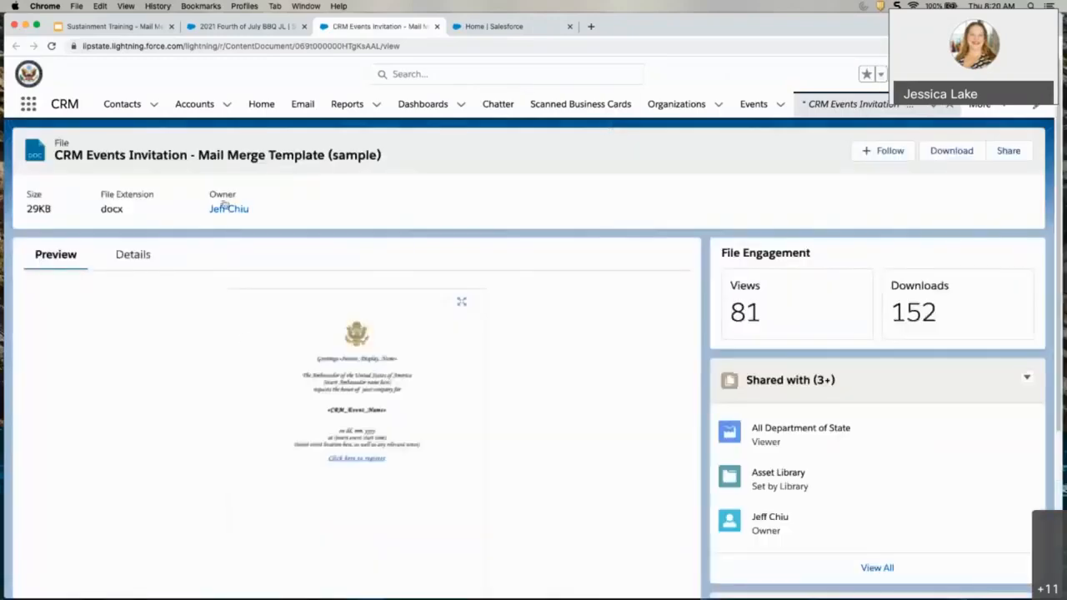
{"action": "scroll", "coordinate": [521, 470], "scroll_direction": "down", "scroll_amount": 5}
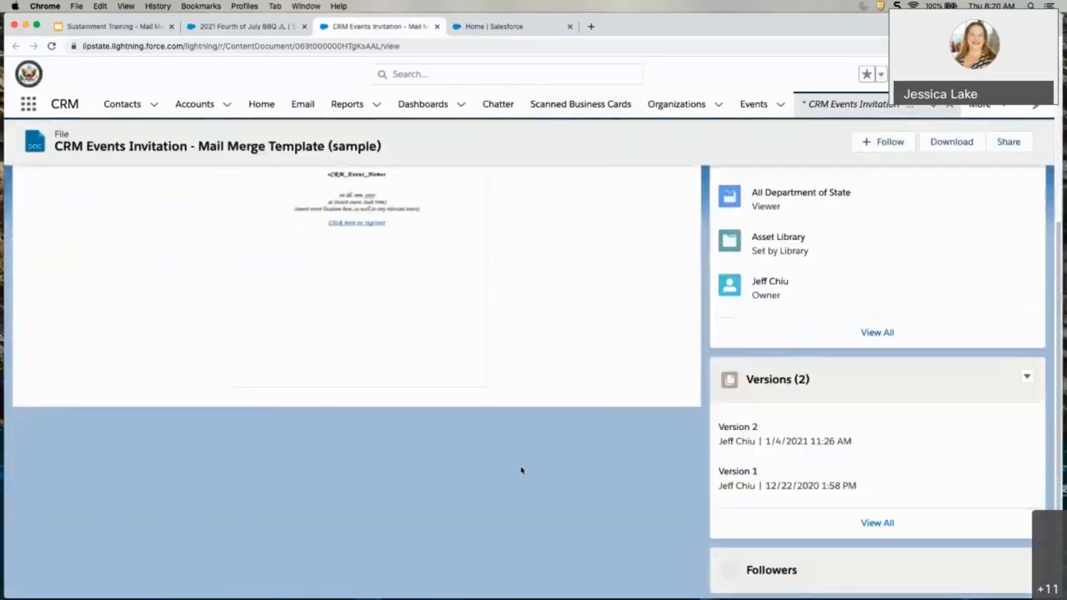
{"action": "scroll", "coordinate": [522, 470], "scroll_direction": "up", "scroll_amount": 5}
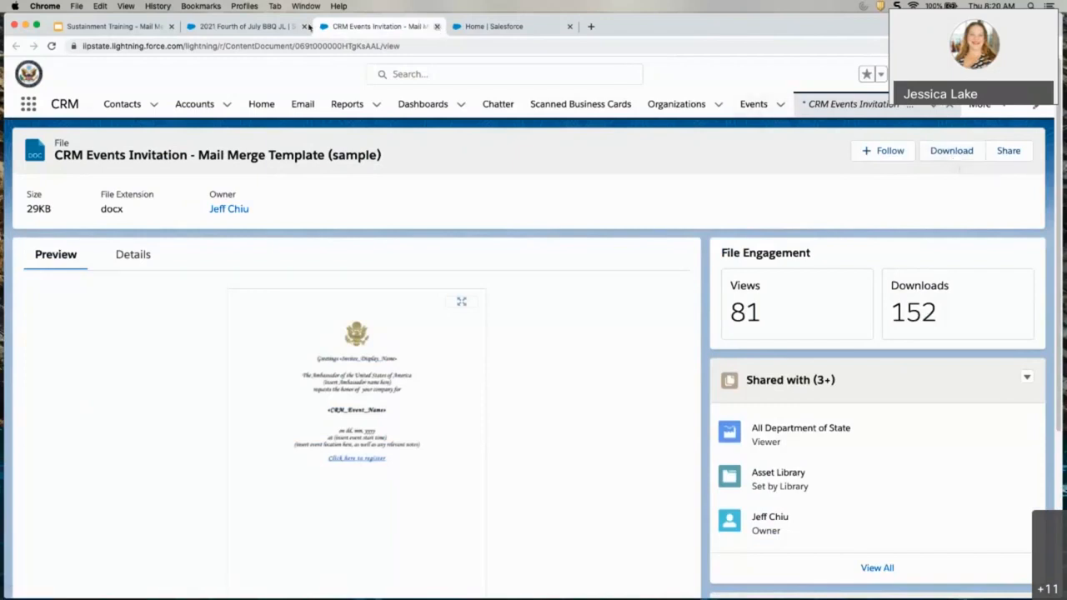
{"action": "left_click", "coordinate": [436, 26]}
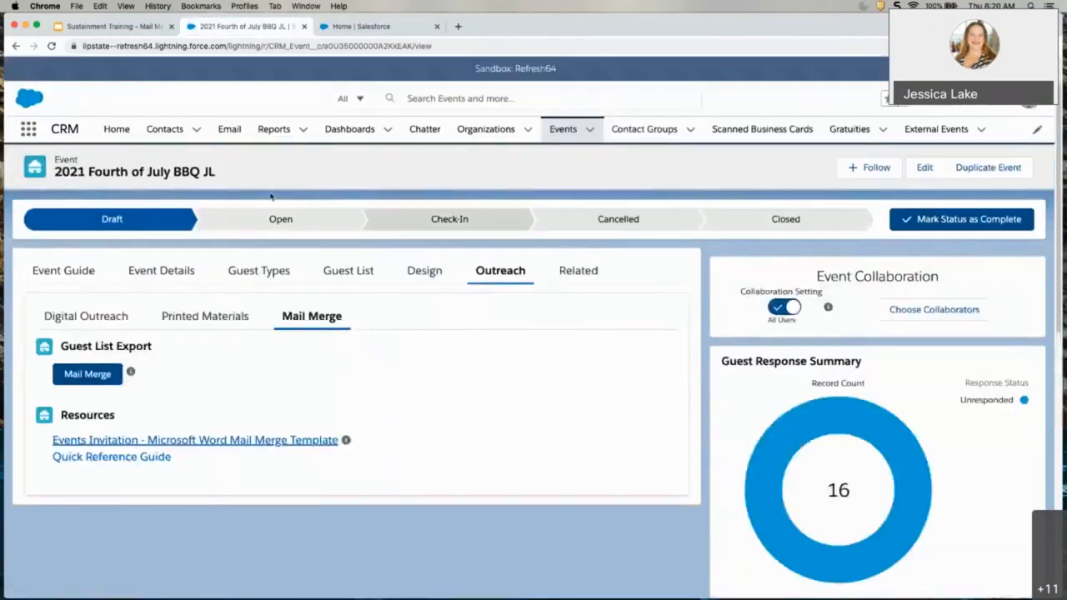
Step: Return to the training deck, present the two Merging into Microsoft Word slides on downloading and customizing the invitation, and exit the presentation
{"action": "left_click", "coordinate": [117, 26]}
{"action": "left_click", "coordinate": [855, 76]}
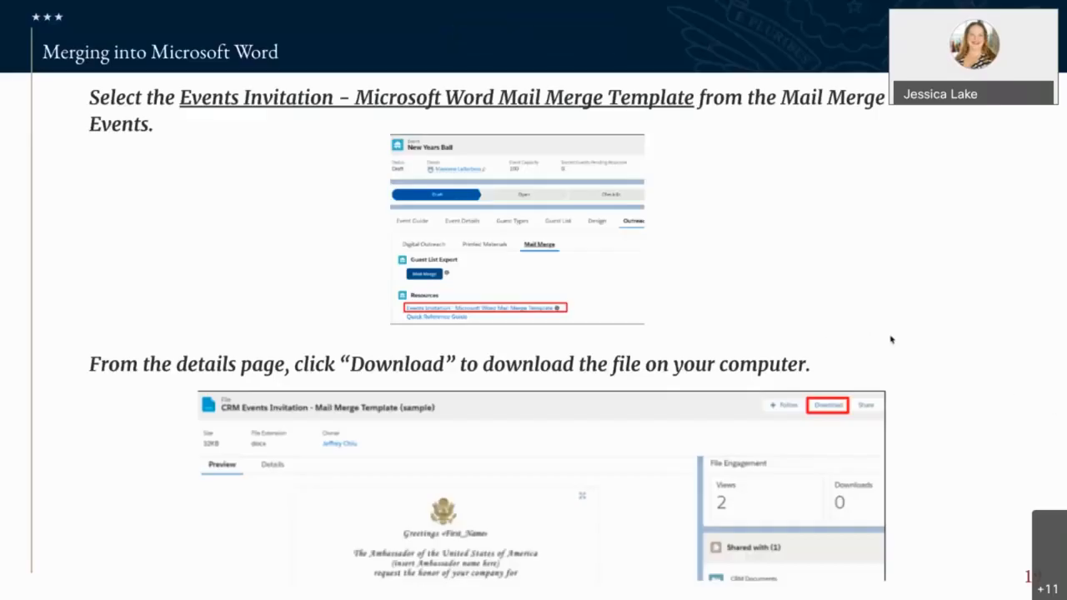
{"action": "left_click", "coordinate": [923, 344]}
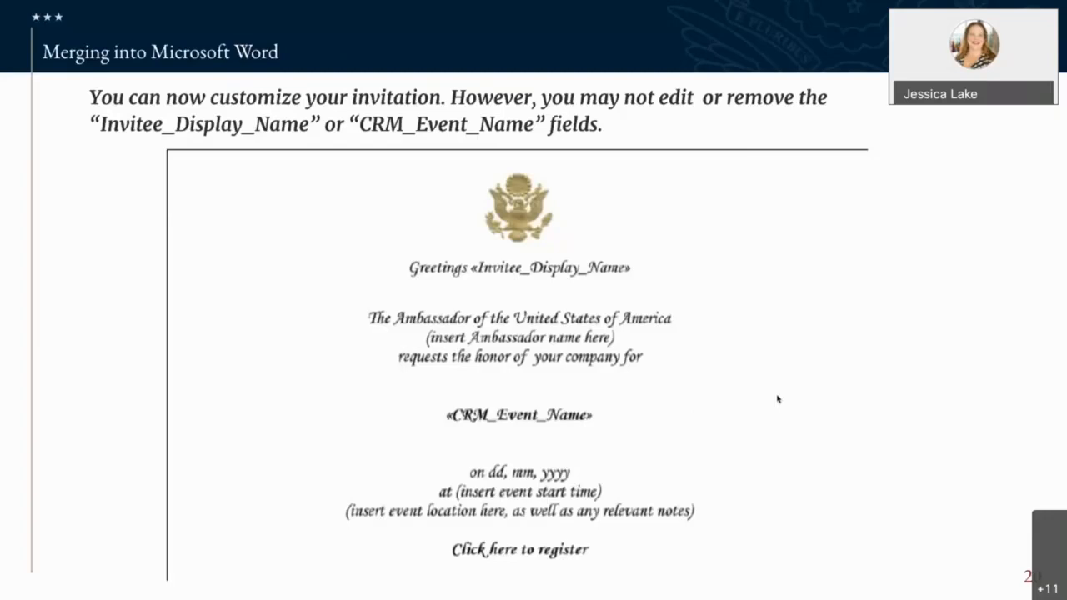
{"action": "key", "text": "Escape"}
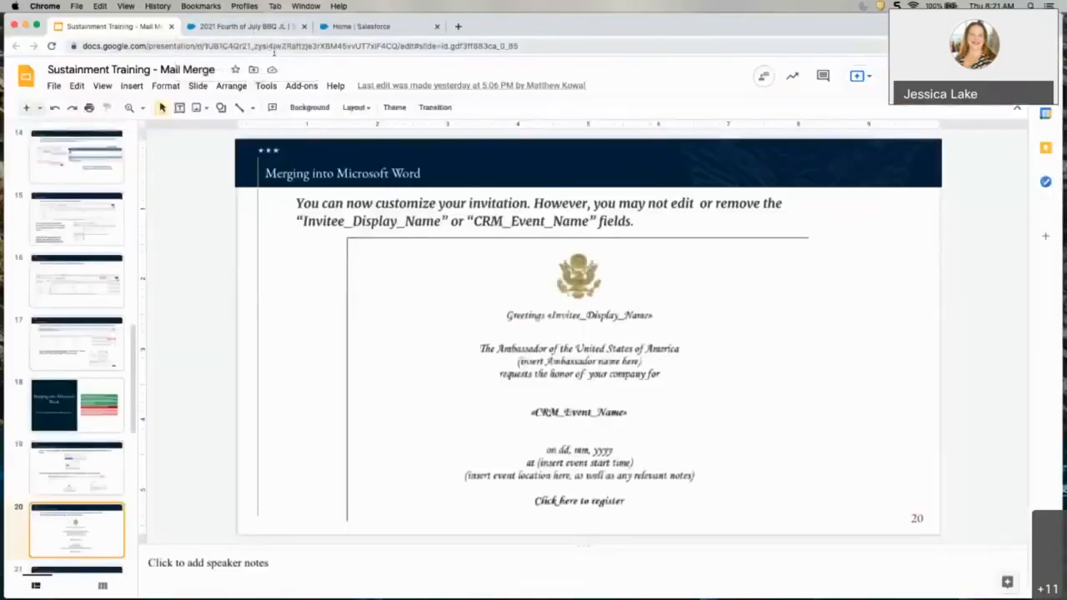
Step: Switch to the Mail Merge Custom Template in Word, place the cursor after "Dear" and view the available mail merge document types
{"action": "key", "text": "ctrl+Up"}
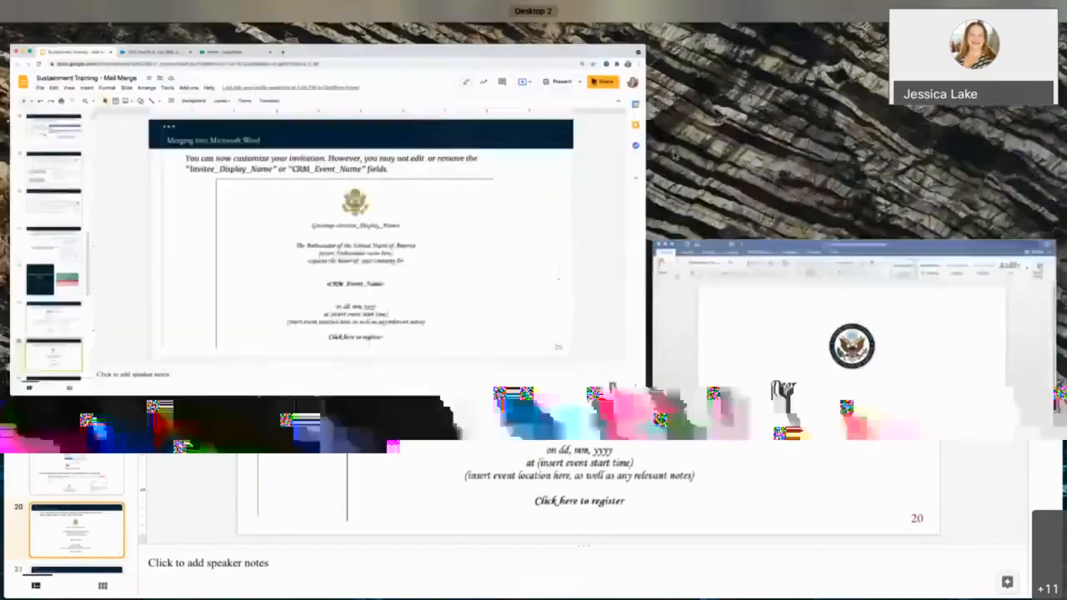
{"action": "left_click", "coordinate": [816, 342]}
{"action": "left_click", "coordinate": [551, 259]}
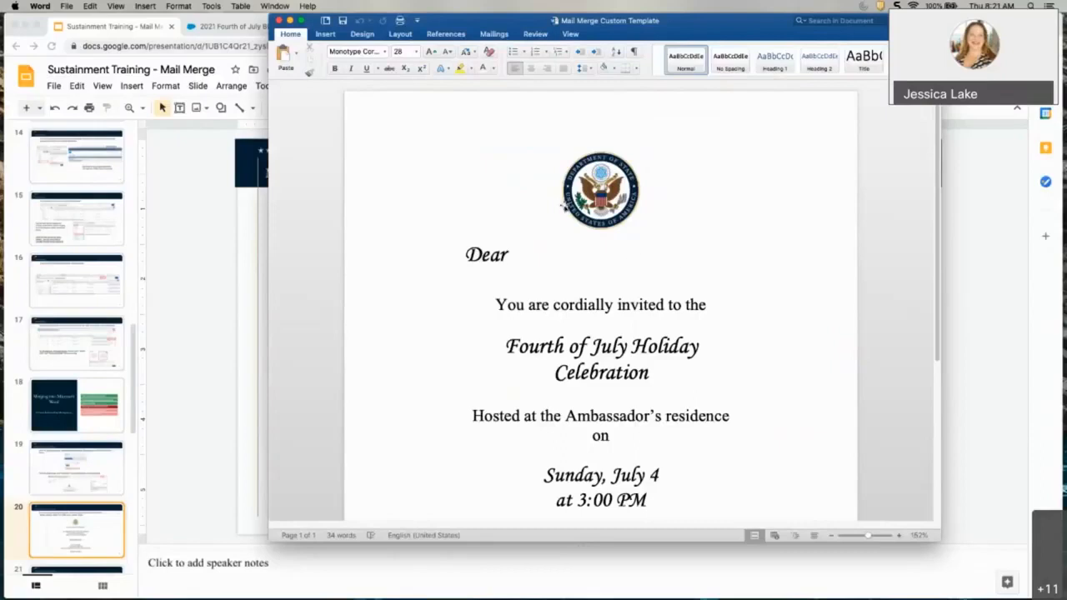
{"action": "left_click", "coordinate": [494, 34]}
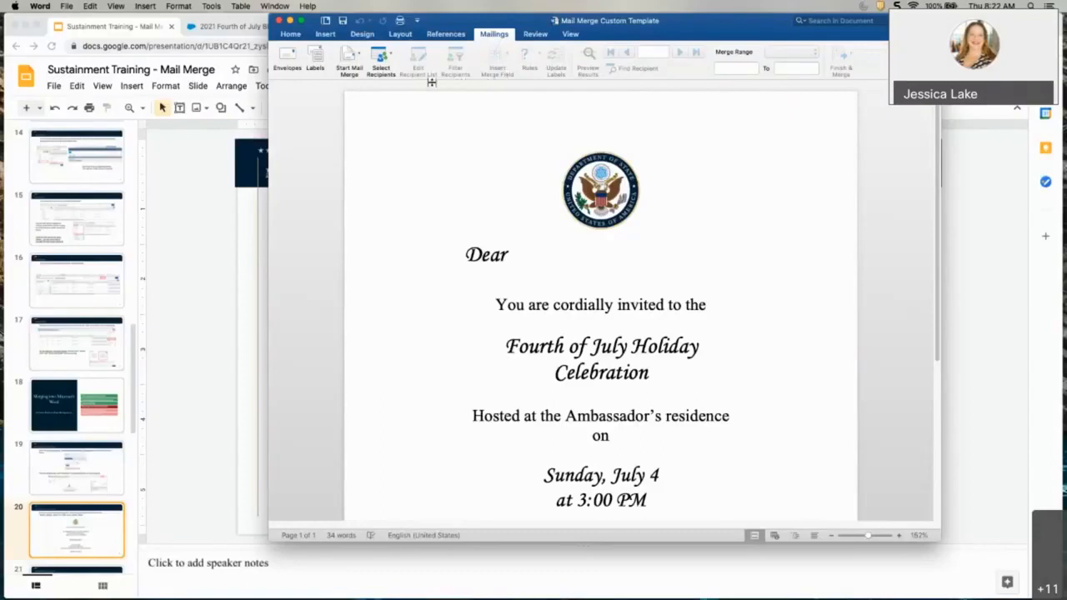
{"action": "left_click", "coordinate": [353, 71]}
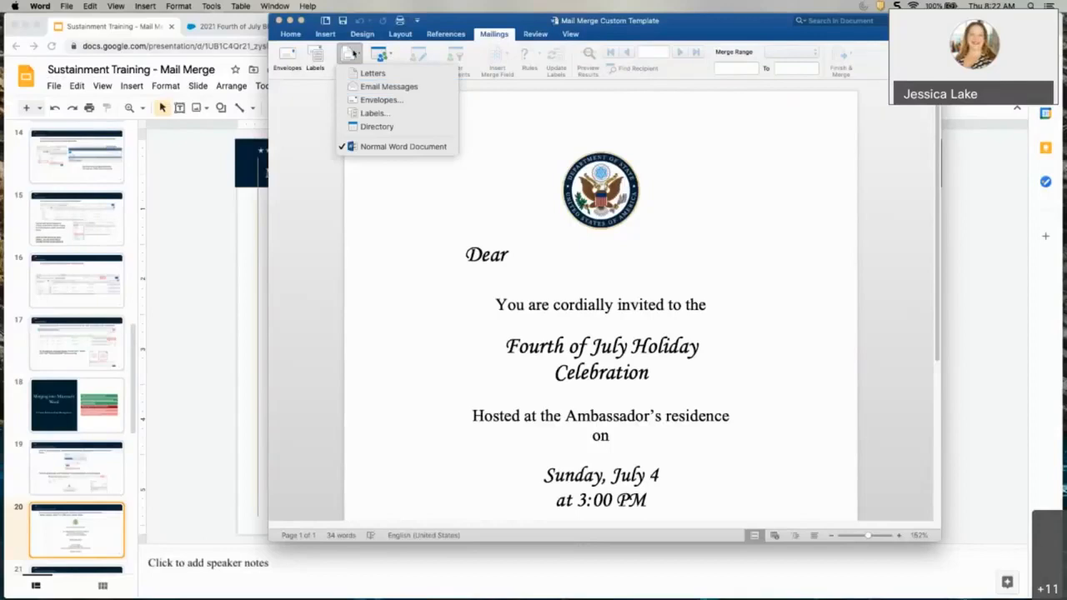
{"action": "left_click", "coordinate": [350, 52]}
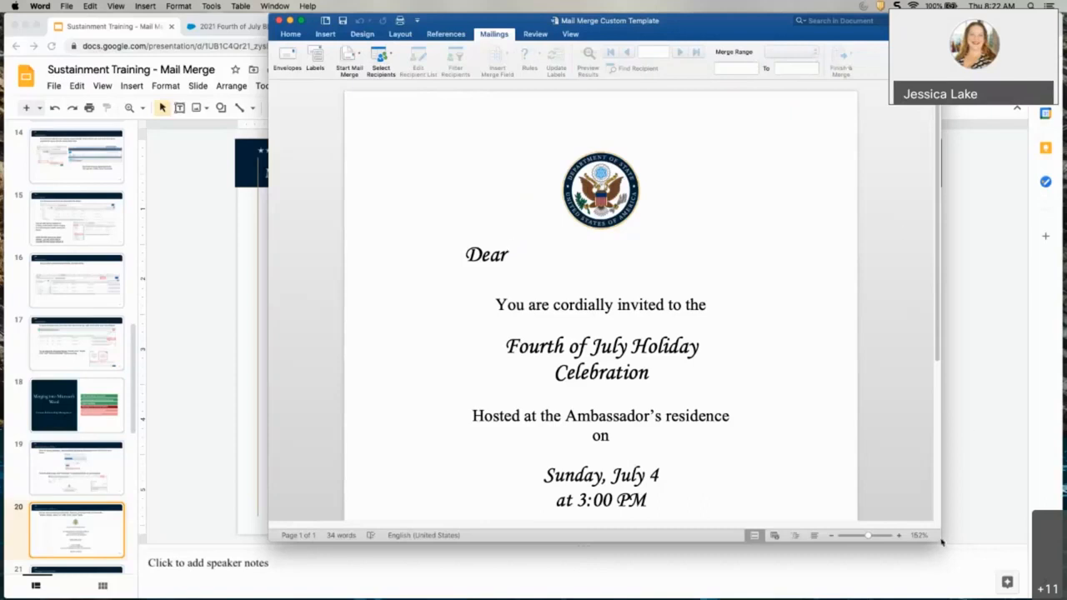
{"action": "left_click_drag", "start_coordinate": [939, 540], "coordinate": [1004, 556]}
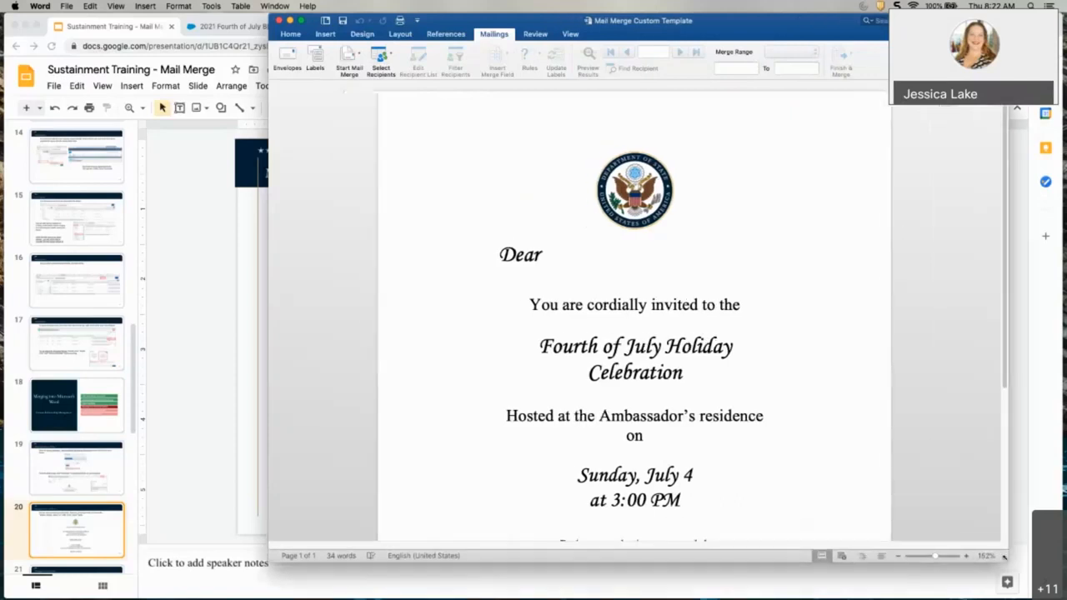
{"action": "left_click", "coordinate": [534, 33]}
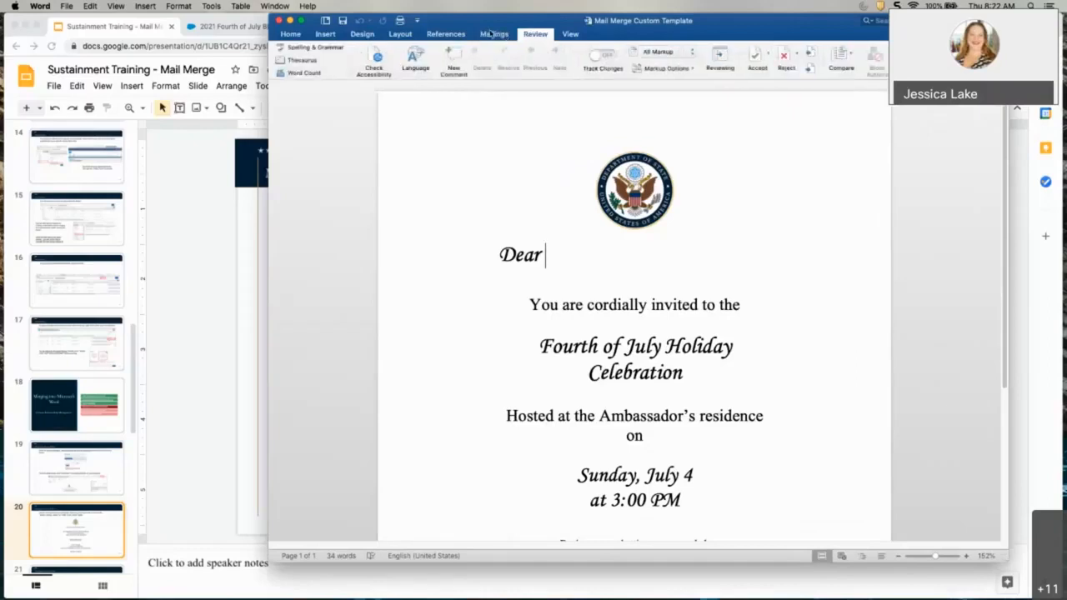
{"action": "left_click", "coordinate": [492, 35]}
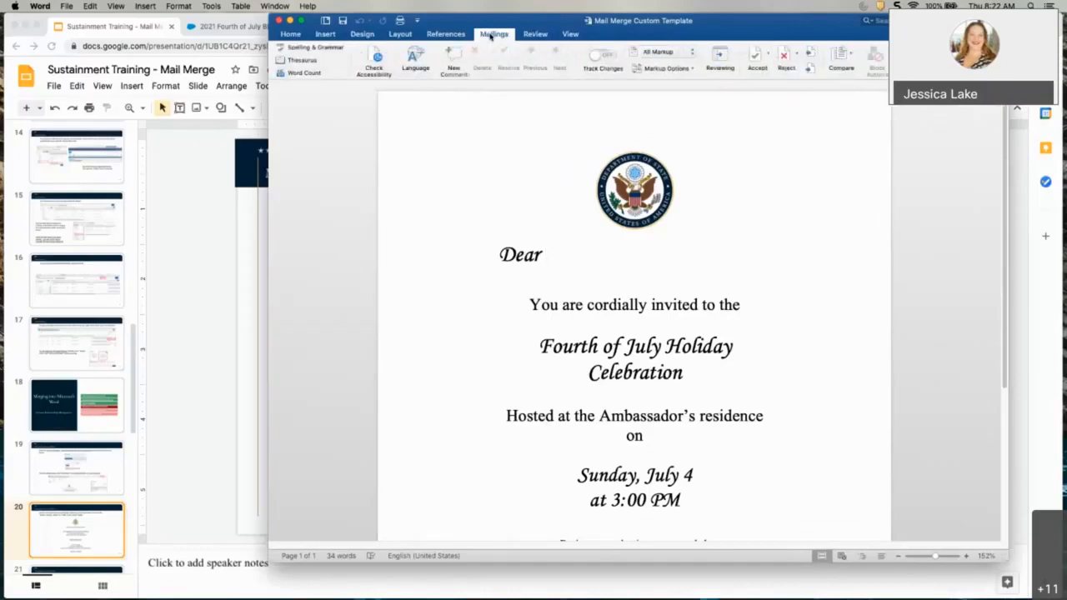
{"action": "left_click", "coordinate": [325, 34]}
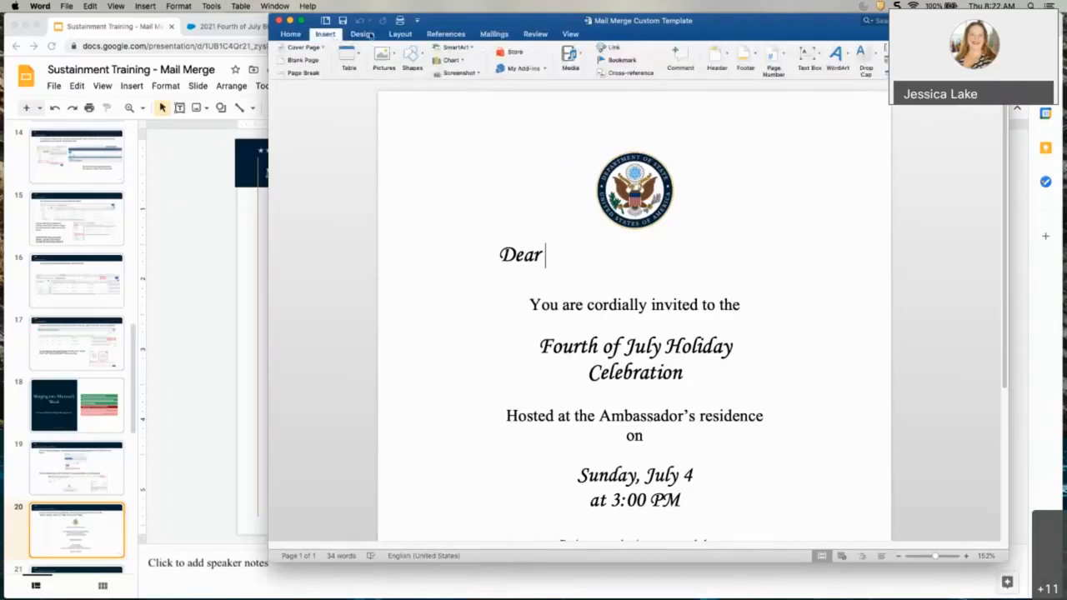
{"action": "left_click", "coordinate": [369, 38]}
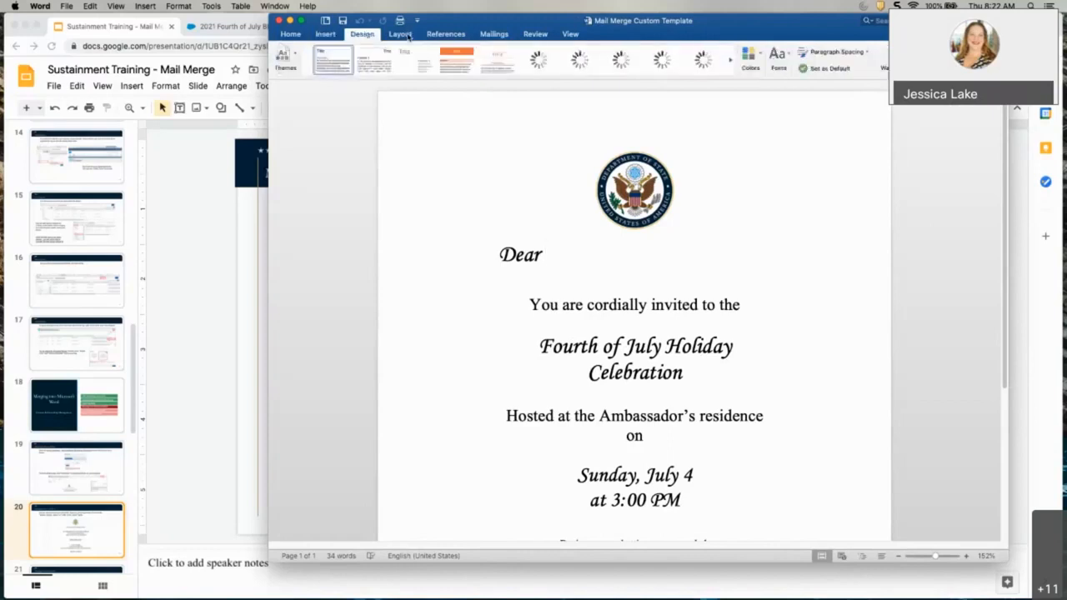
{"action": "left_click", "coordinate": [405, 35]}
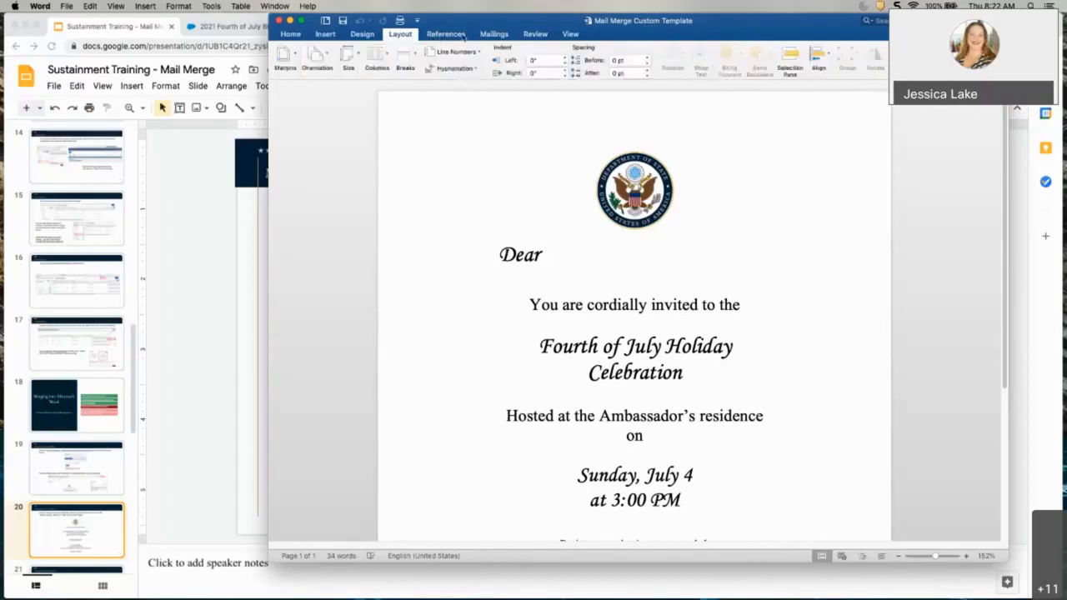
{"action": "left_click", "coordinate": [497, 37]}
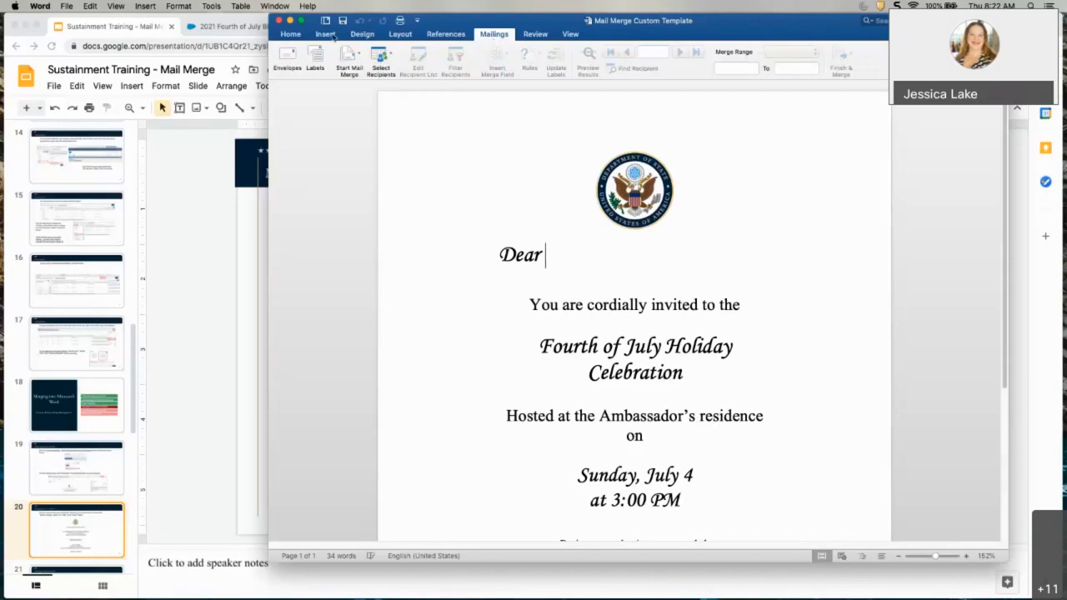
{"action": "left_click", "coordinate": [212, 6]}
{"action": "mouse_move", "coordinate": [143, 6]}
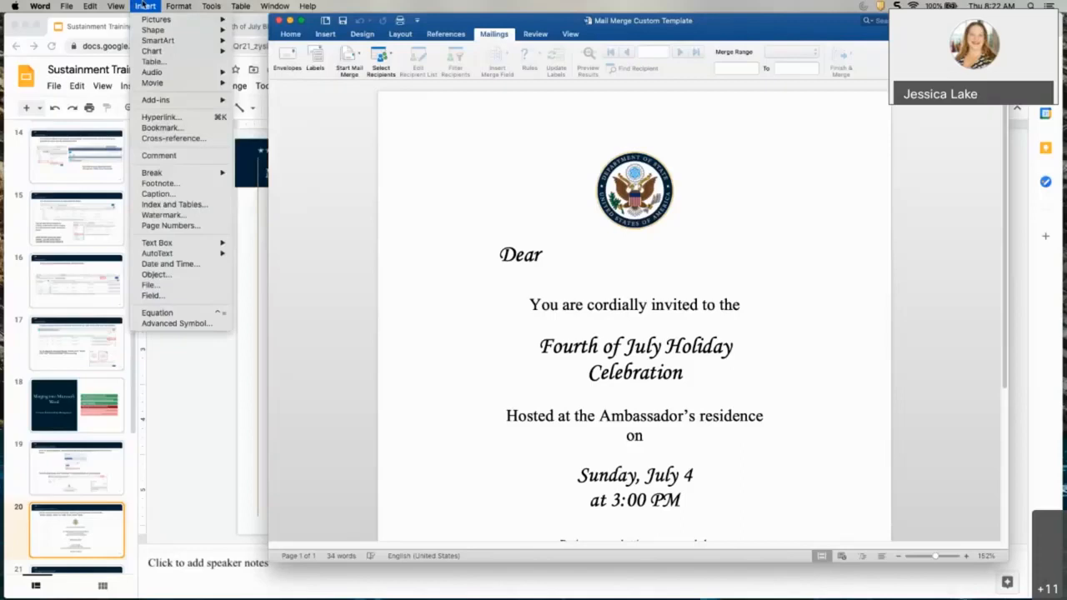
{"action": "left_click", "coordinate": [143, 6]}
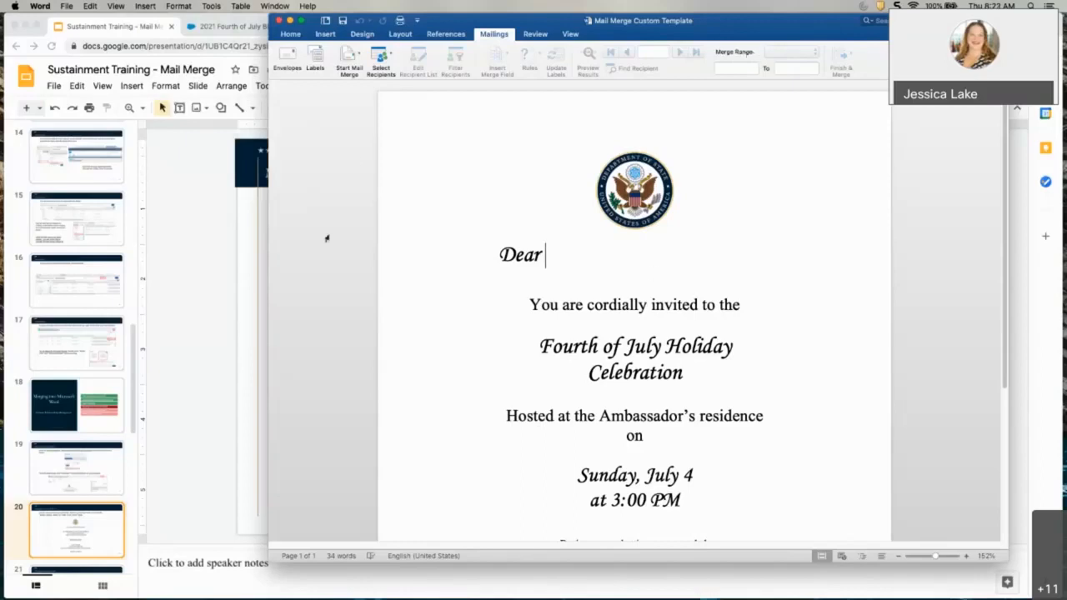
Step: Switch to the 2021 Fourth of July BBQ JL event in Chrome and open the Events Invitation - Microsoft Word Mail Merge Template file page
{"action": "left_click", "coordinate": [194, 248]}
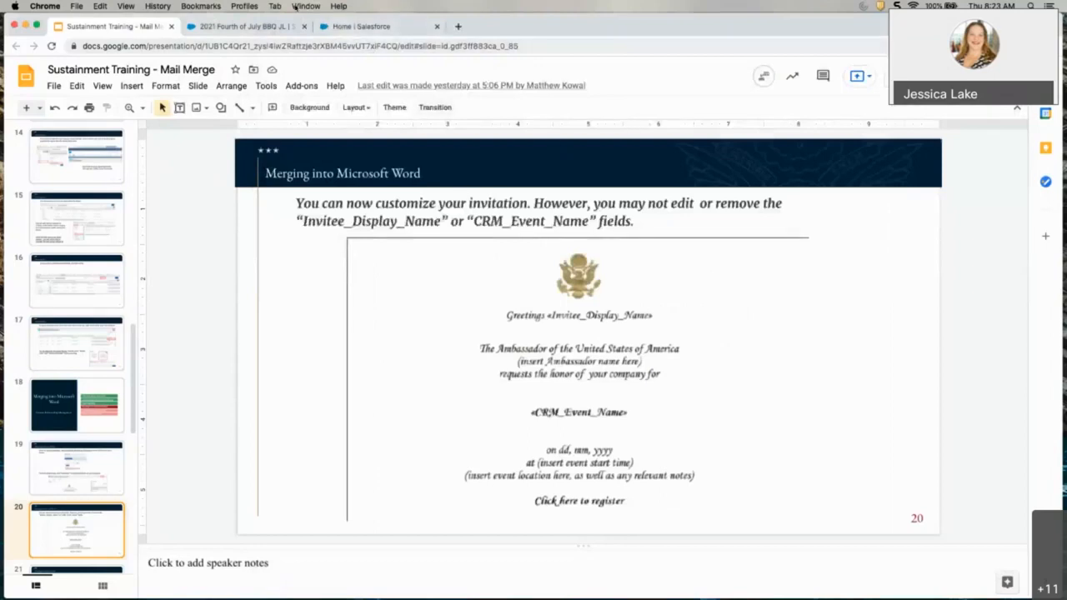
{"action": "left_click", "coordinate": [246, 26]}
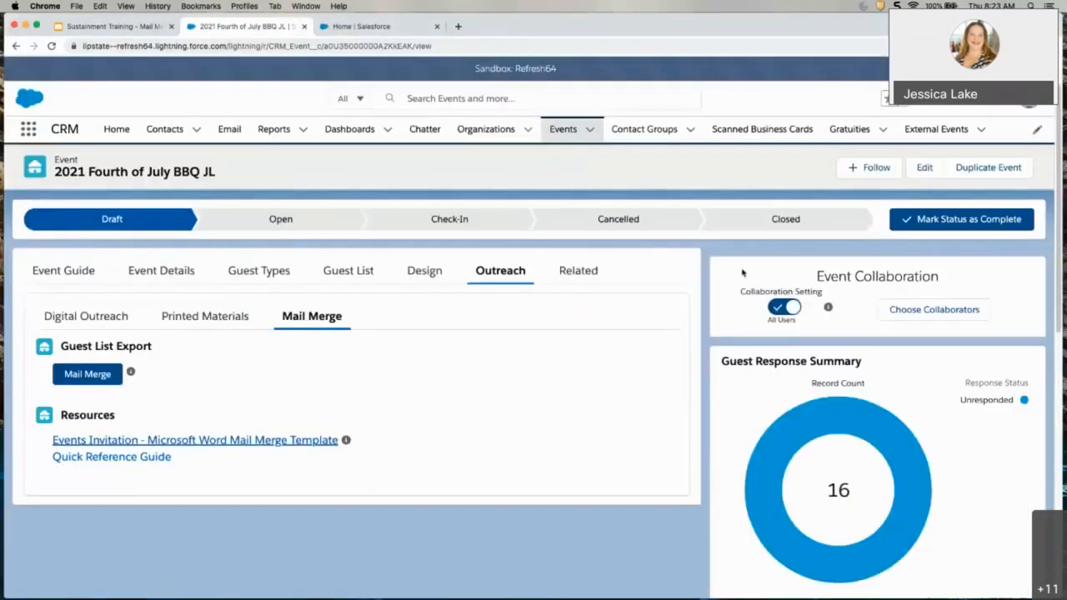
{"action": "left_click", "coordinate": [297, 440]}
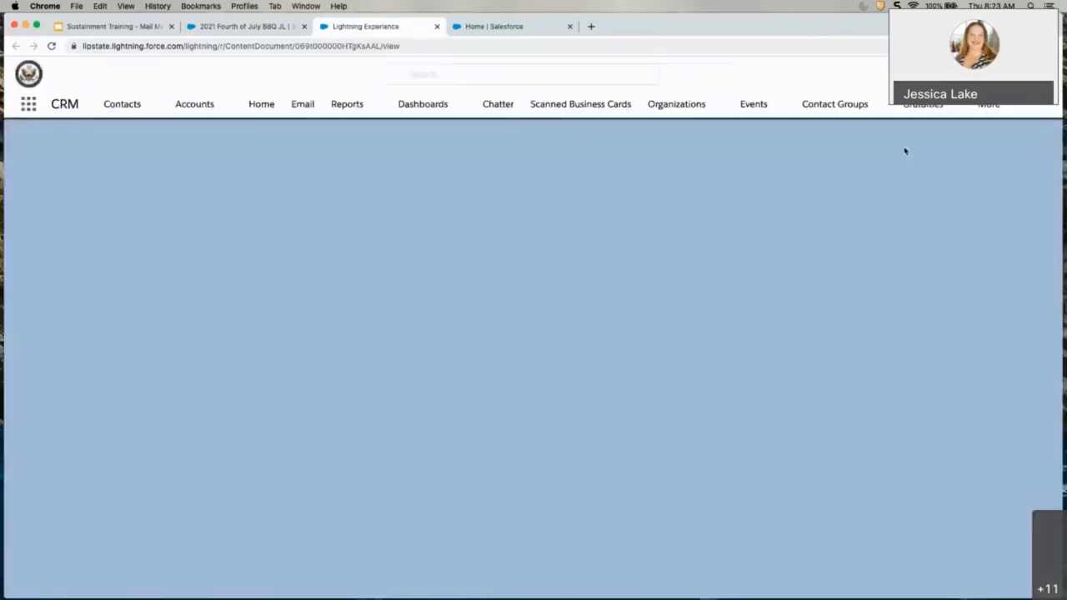
Step: Uncover the desktop files, open the Mail Merge Custom Template in Word and place the cursor after "Dear"
{"action": "left_click_drag", "start_coordinate": [46, 19], "coordinate": [128, 19]}
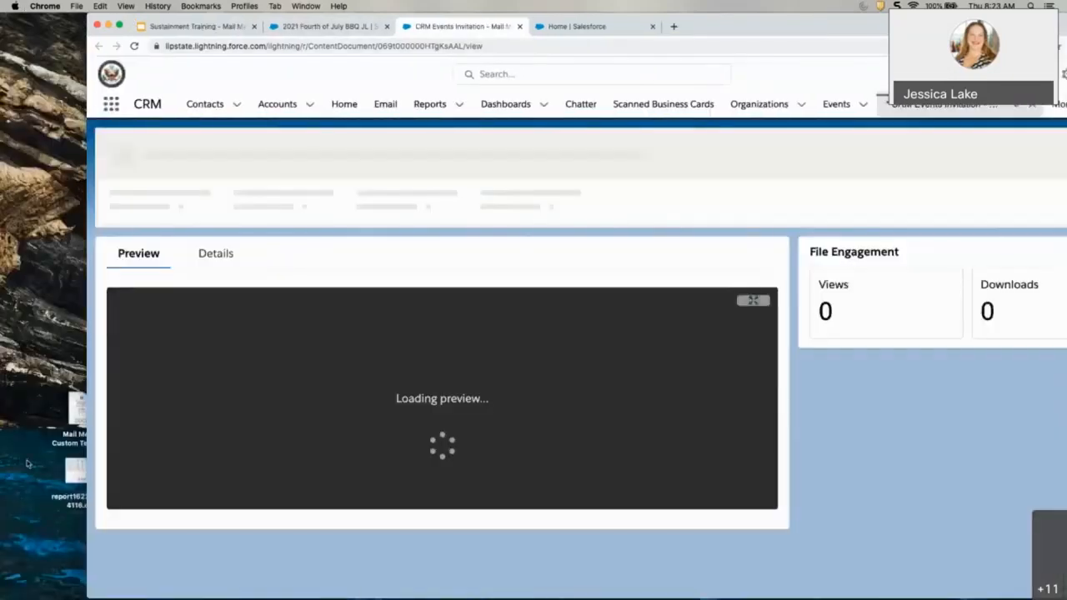
{"action": "double_click", "coordinate": [71, 416]}
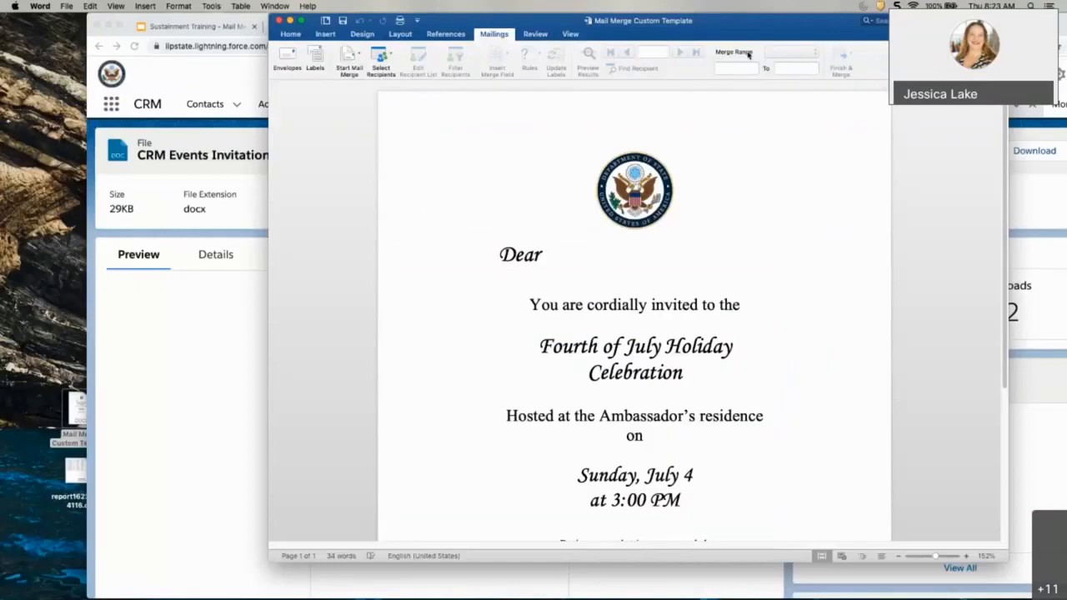
{"action": "left_click", "coordinate": [550, 272]}
{"action": "left_click", "coordinate": [565, 257]}
{"action": "left_click", "coordinate": [496, 36]}
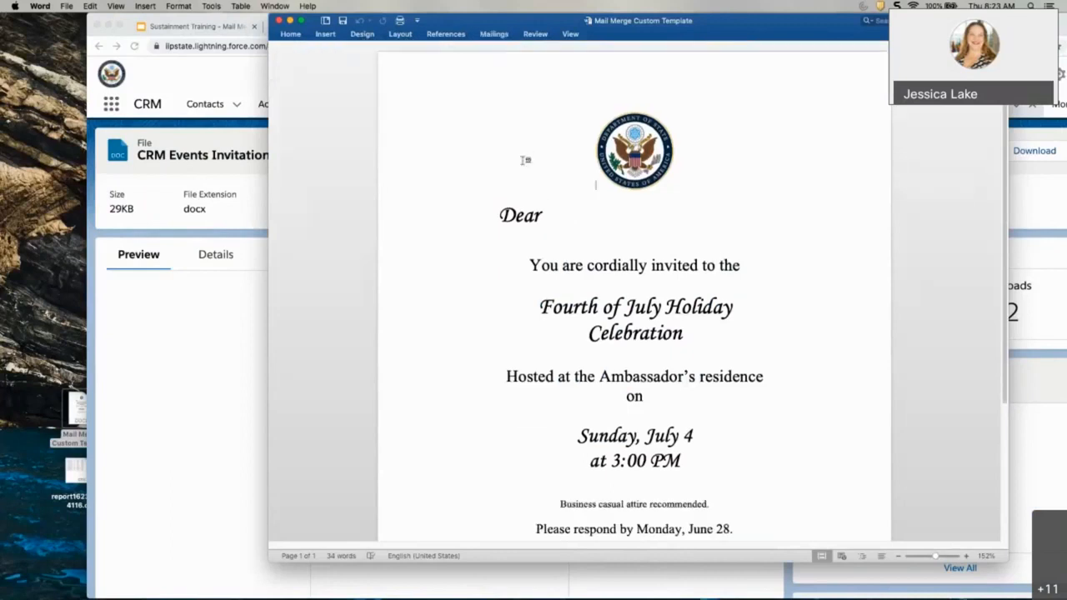
{"action": "left_click", "coordinate": [495, 35]}
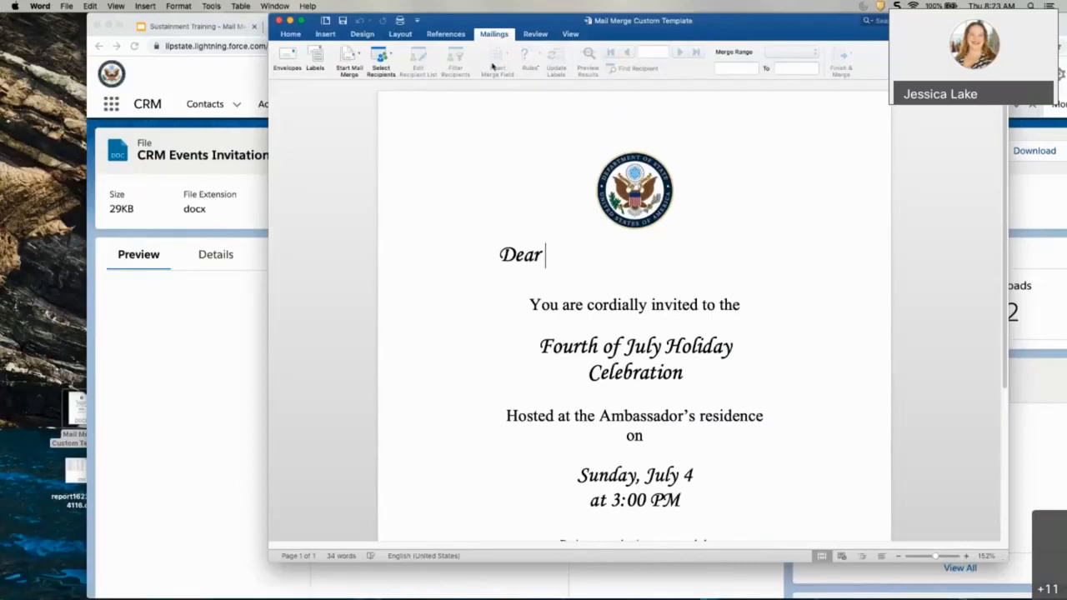
Step: Start an Email Messages mail merge for the invitation and move the exported report file above the template file on the desktop
{"action": "left_click_drag", "start_coordinate": [526, 265], "coordinate": [774, 402]}
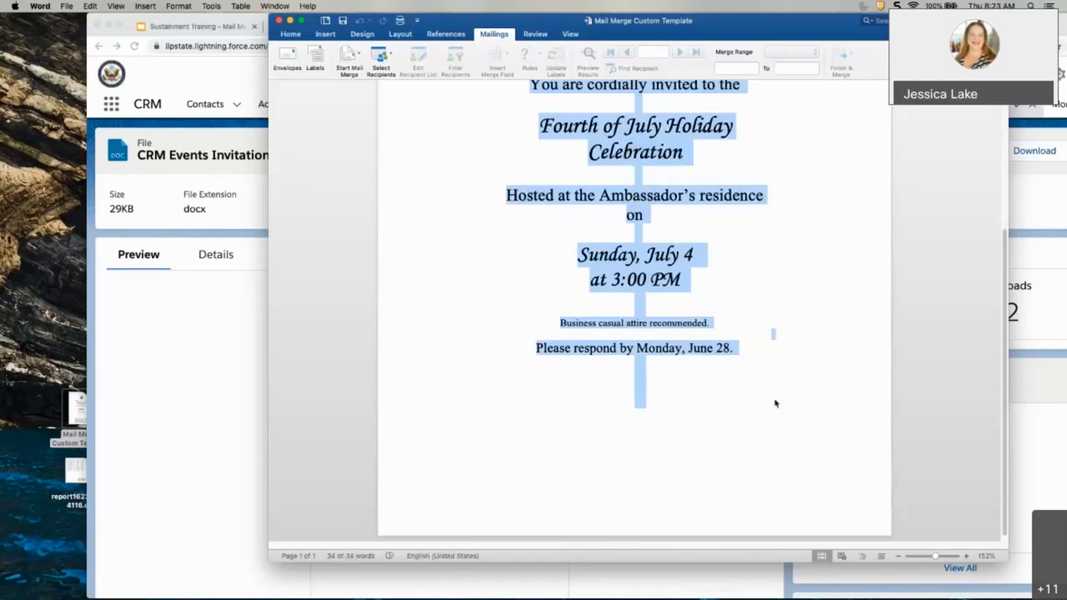
{"action": "left_click", "coordinate": [660, 327]}
{"action": "scroll", "coordinate": [728, 328], "scroll_direction": "up", "scroll_amount": 5}
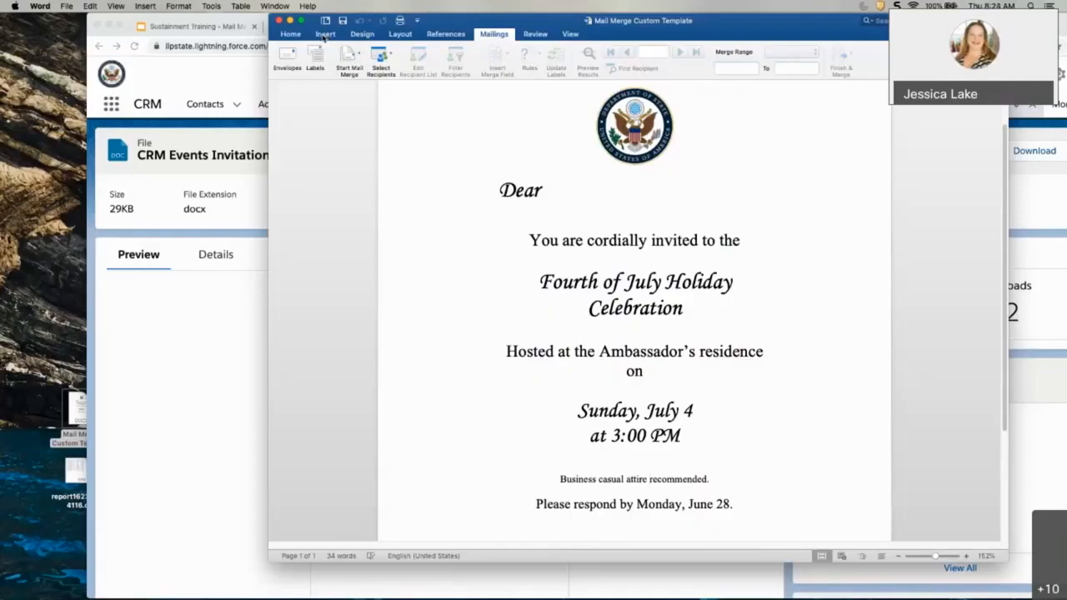
{"action": "left_click", "coordinate": [358, 56]}
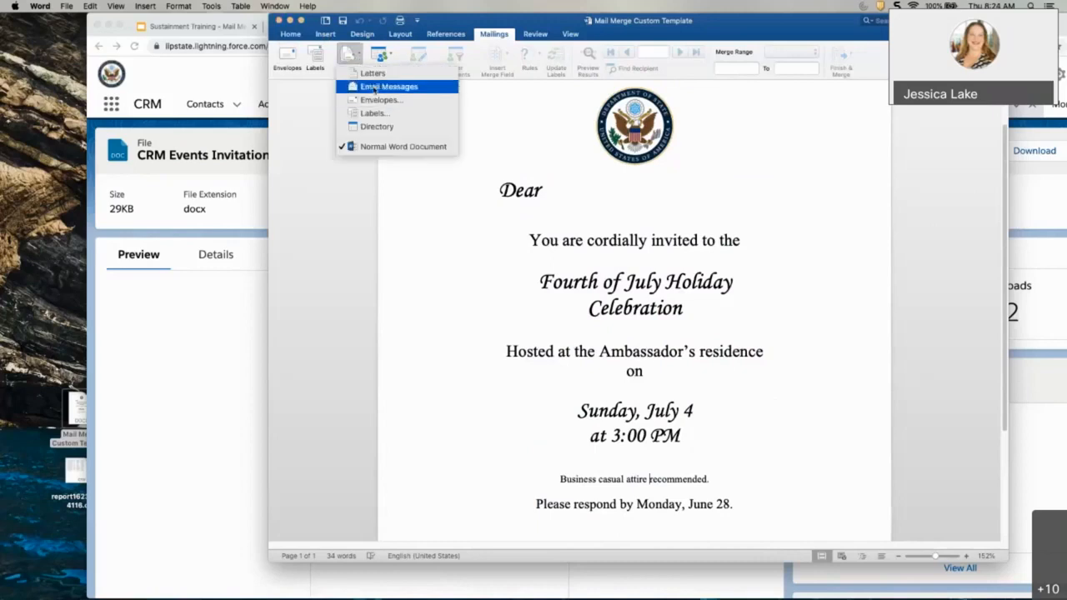
{"action": "left_click", "coordinate": [378, 87]}
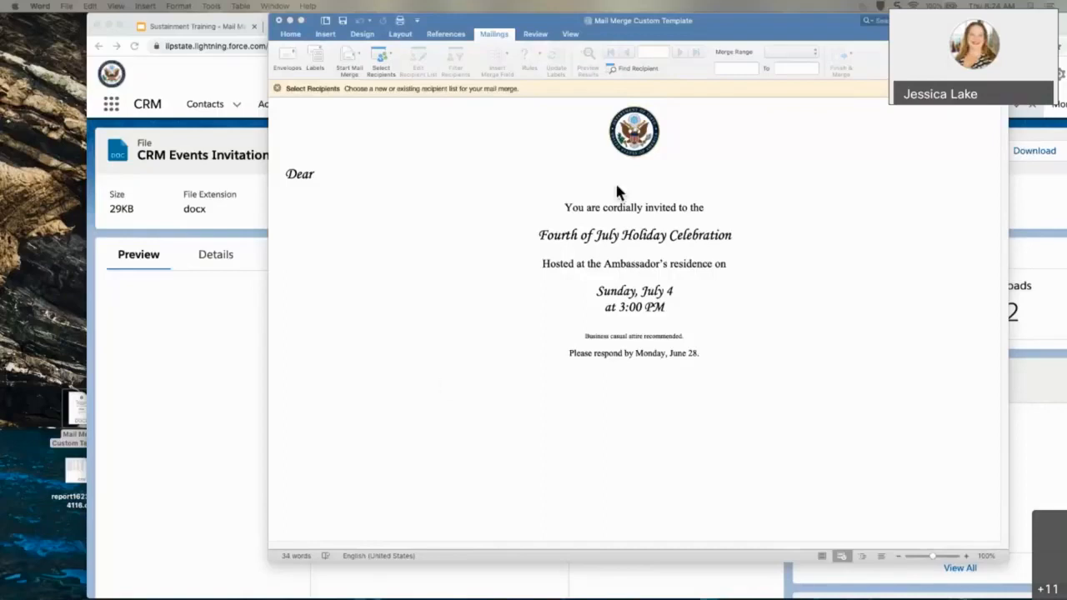
{"action": "left_click", "coordinate": [351, 63]}
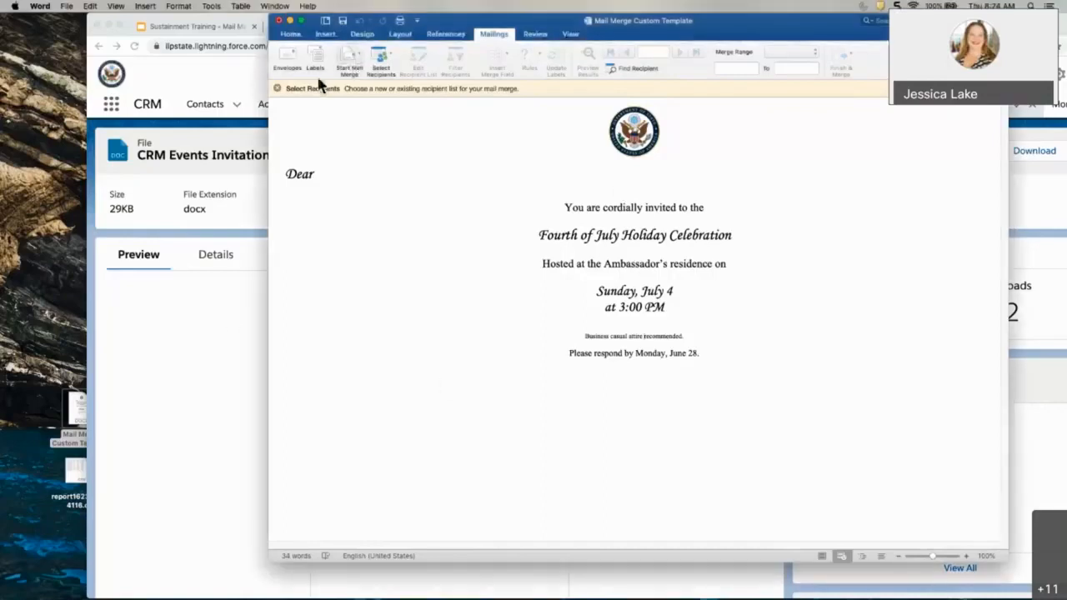
{"action": "left_click_drag", "start_coordinate": [67, 490], "coordinate": [70, 290]}
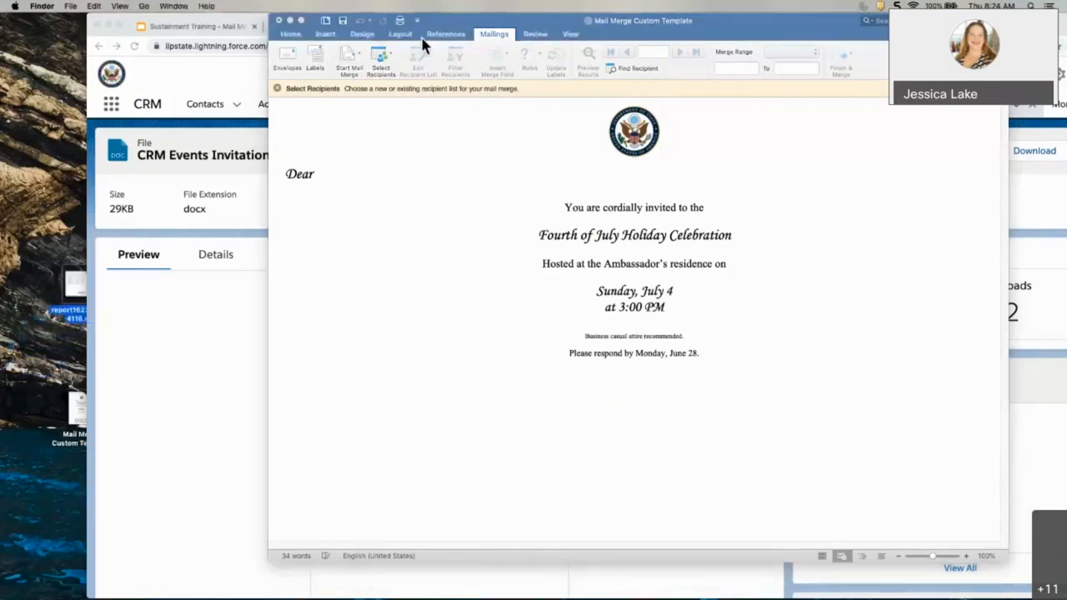
{"action": "left_click", "coordinate": [331, 37]}
{"action": "left_click", "coordinate": [353, 64]}
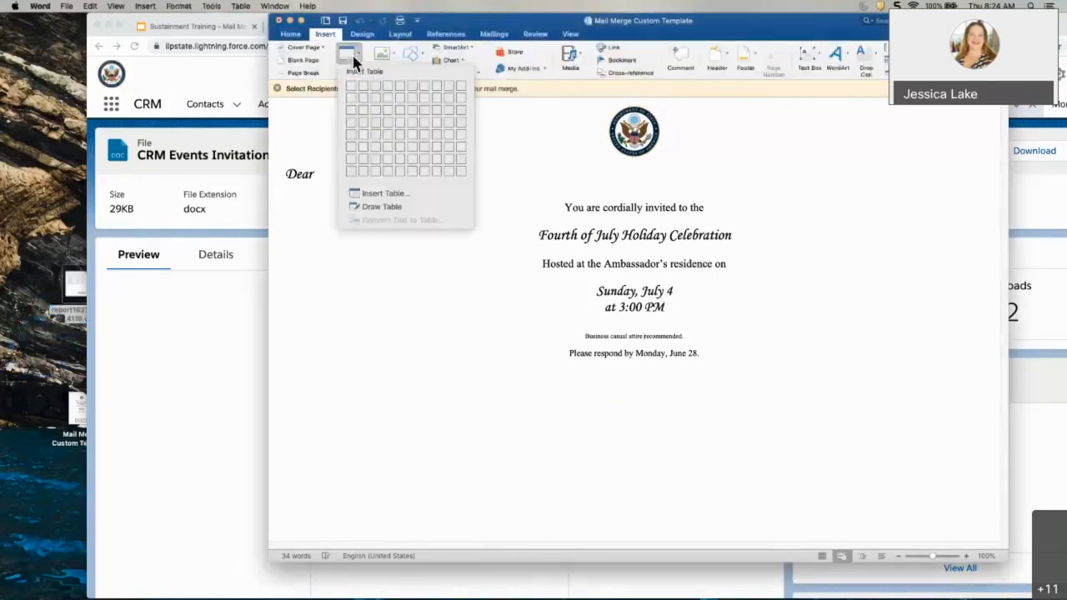
{"action": "left_click", "coordinate": [331, 35]}
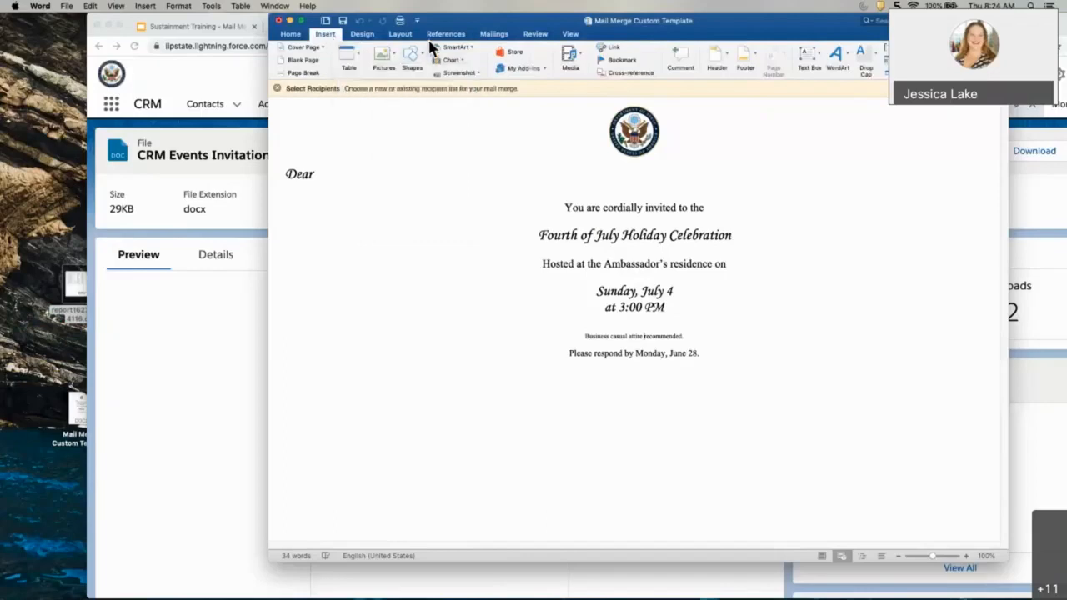
Step: Select the recipients from the existing list report1623275604116.csv on the Desktop, converting the file with the Mac OS (Default) encoding
{"action": "left_click", "coordinate": [492, 35]}
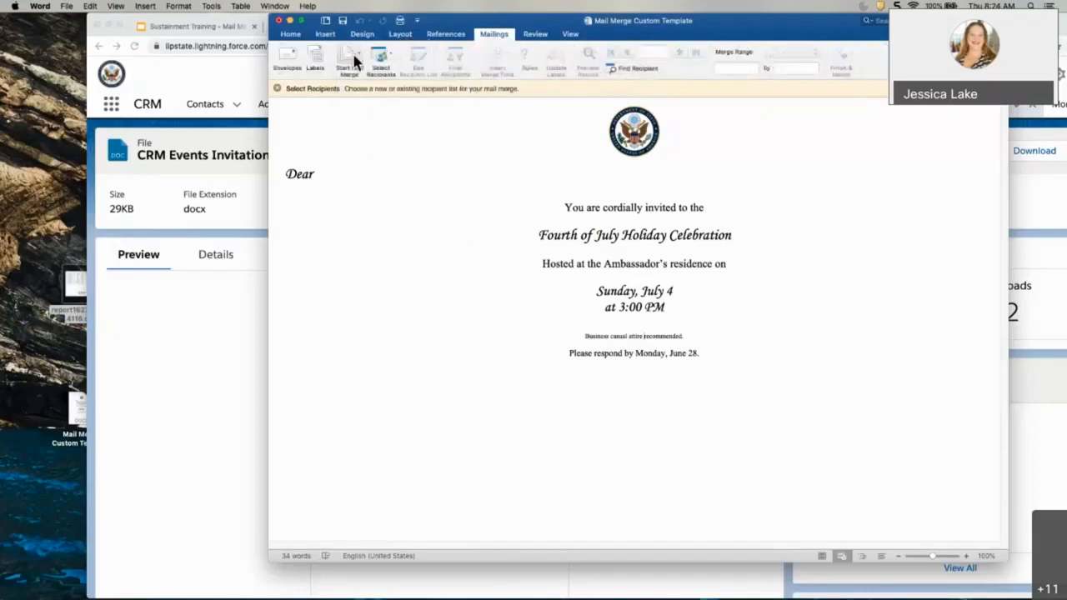
{"action": "left_click", "coordinate": [383, 58]}
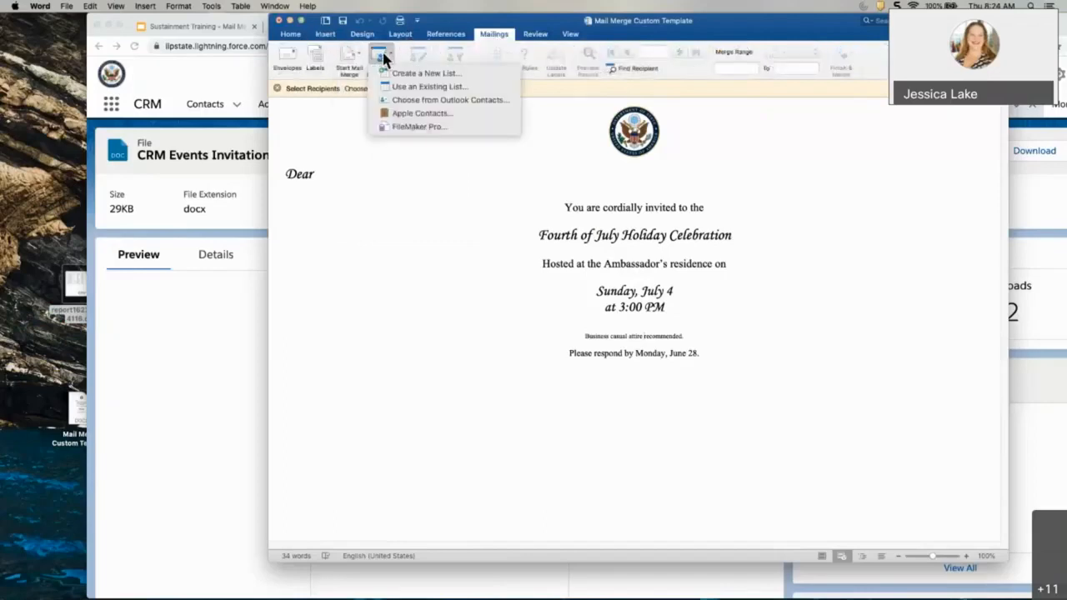
{"action": "left_click", "coordinate": [412, 87]}
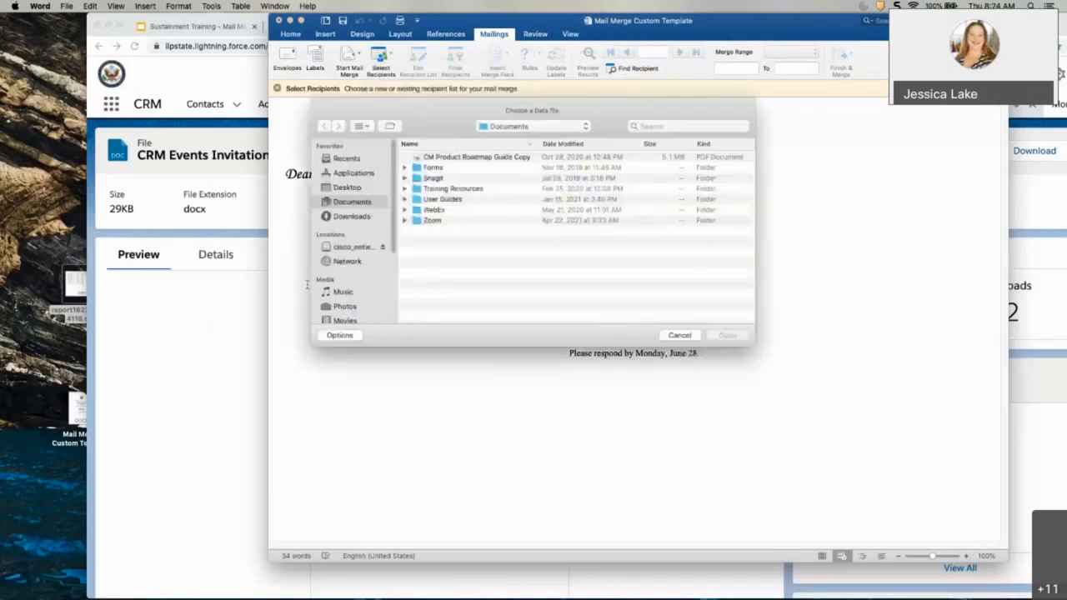
{"action": "left_click", "coordinate": [348, 188]}
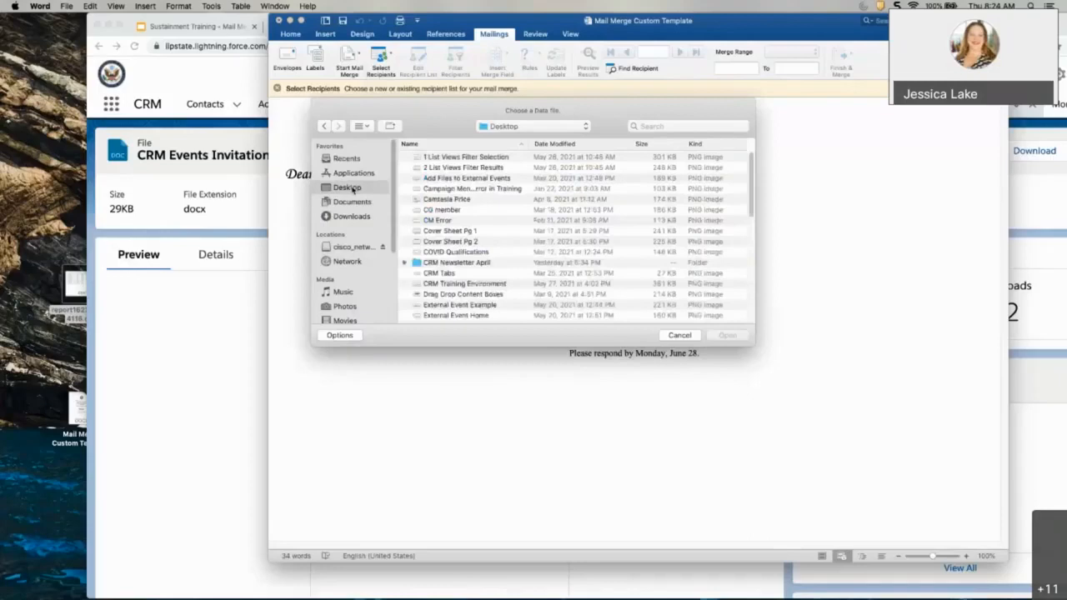
{"action": "scroll", "coordinate": [483, 239], "scroll_direction": "down", "scroll_amount": 10}
{"action": "scroll", "coordinate": [483, 239], "scroll_direction": "up", "scroll_amount": 5}
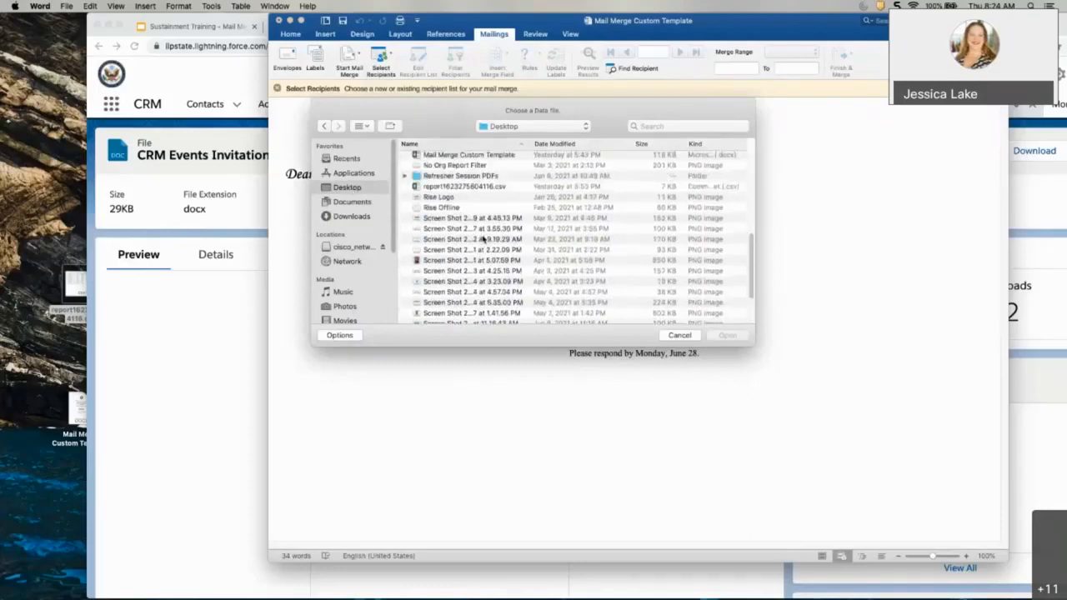
{"action": "left_click_drag", "start_coordinate": [75, 285], "coordinate": [471, 187]}
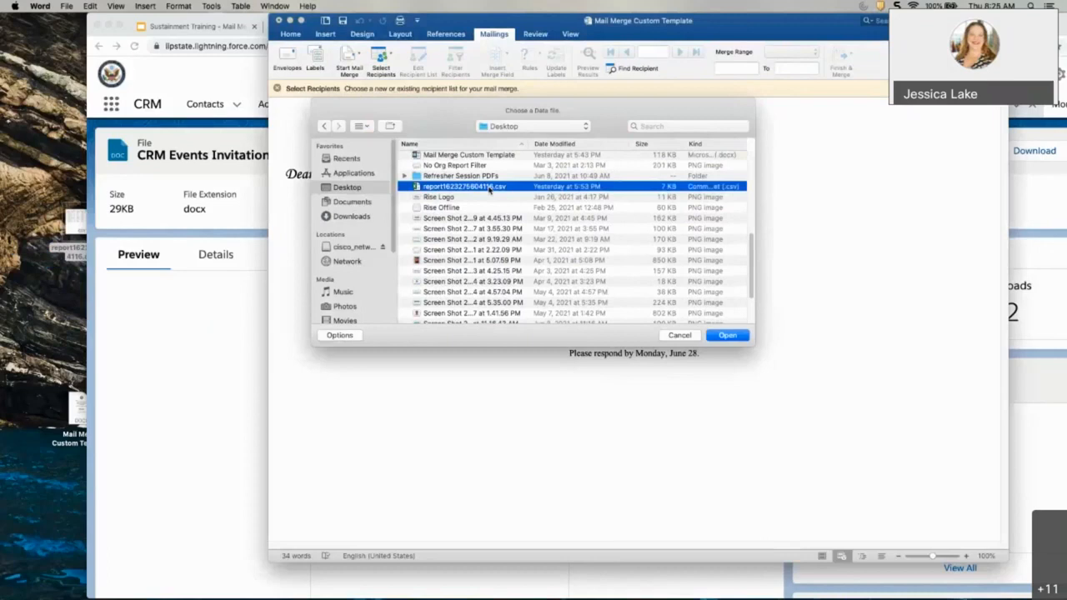
{"action": "double_click", "coordinate": [500, 188]}
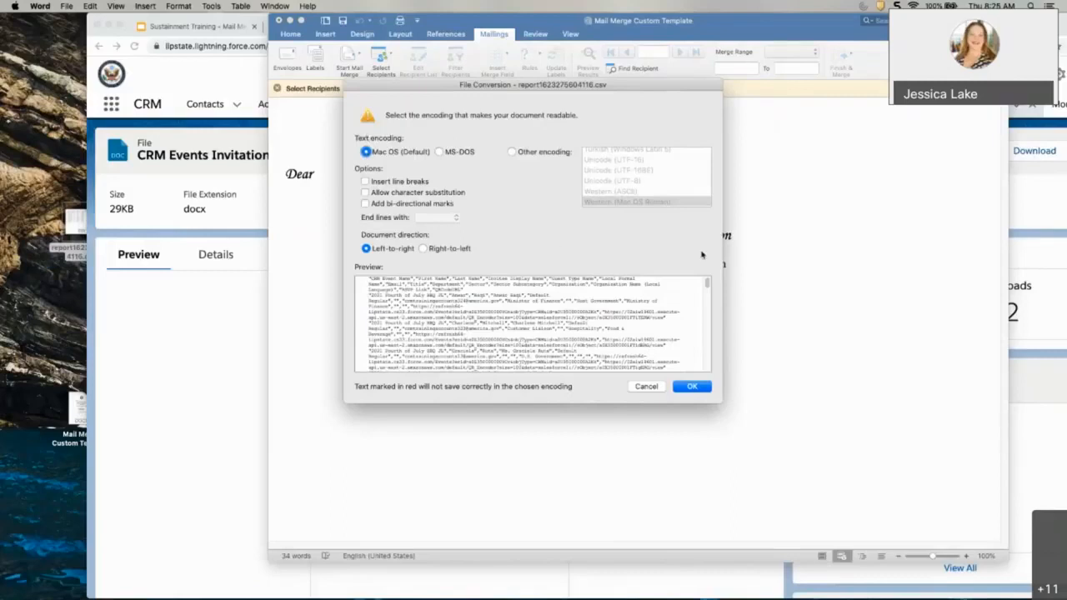
{"action": "left_click", "coordinate": [695, 388]}
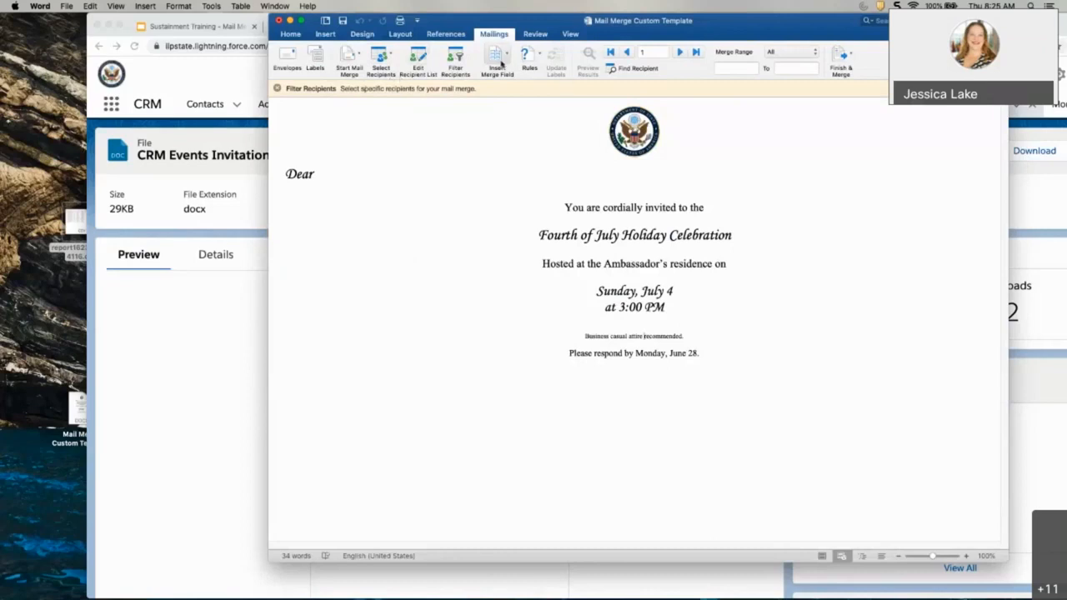
Step: Place the cursor after "Dear" in the invitation and set the page margins to Moderate
{"action": "left_click", "coordinate": [455, 170]}
{"action": "left_click", "coordinate": [400, 34]}
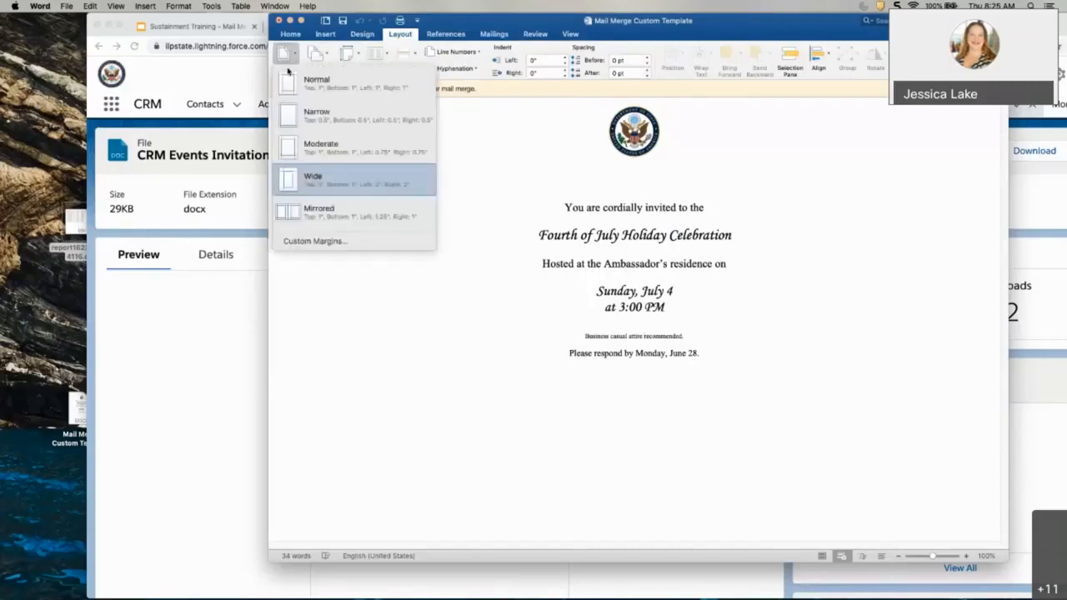
{"action": "left_click", "coordinate": [335, 145]}
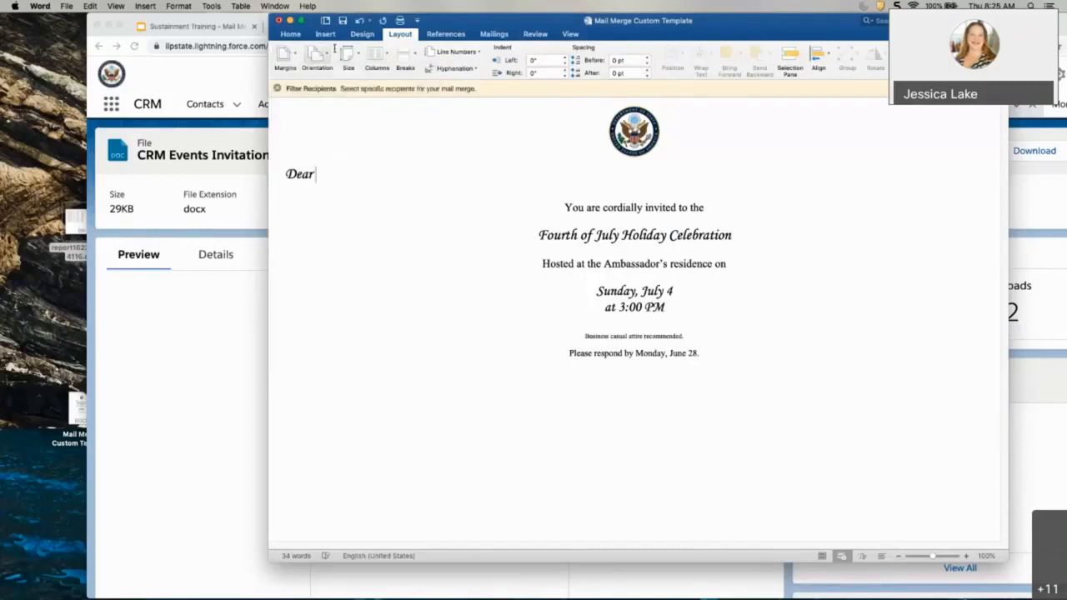
{"action": "key", "text": "Return"}
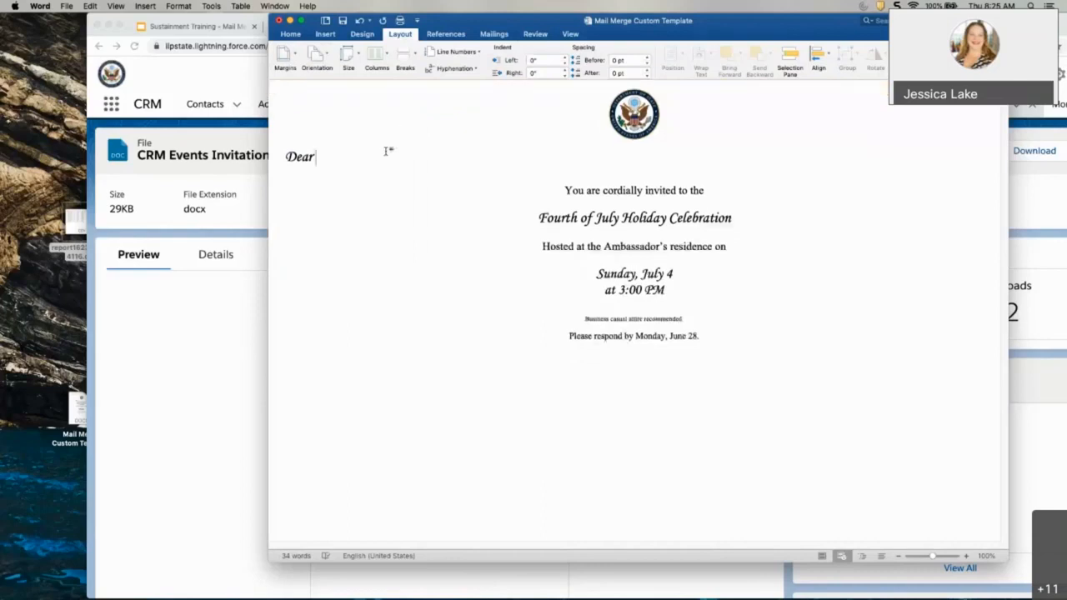
Step: Try the First_Name merge field after "Dear" in the invitation, and delete it again
{"action": "left_click", "coordinate": [500, 40]}
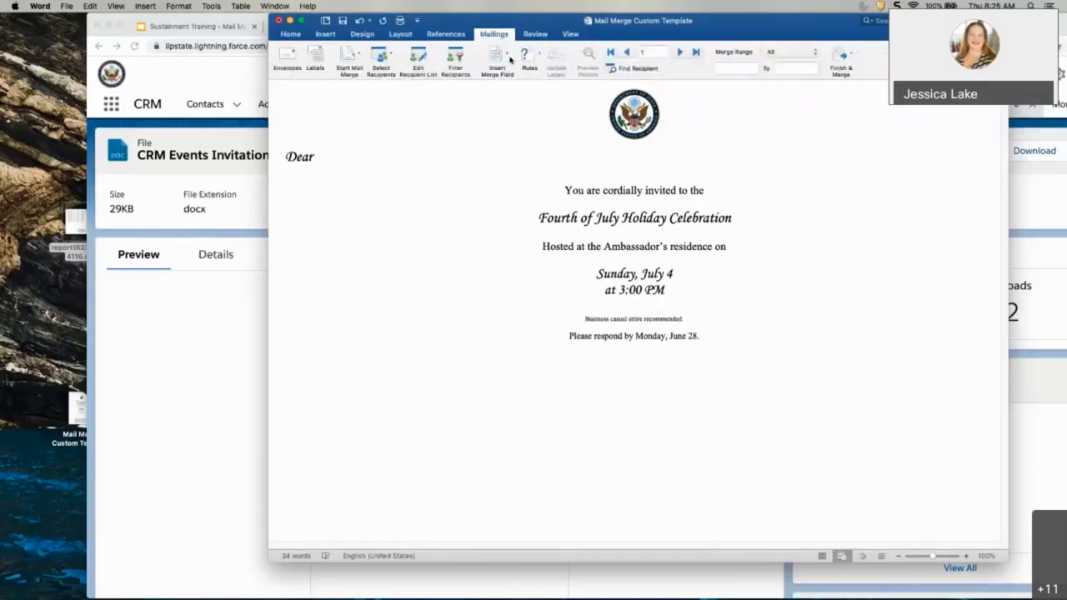
{"action": "left_click", "coordinate": [506, 55]}
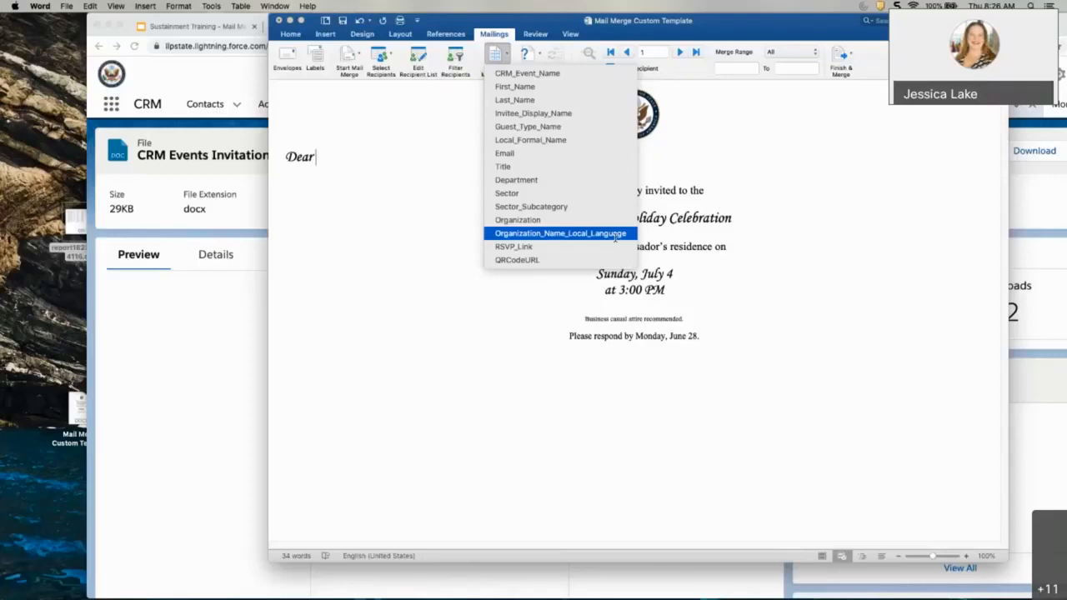
{"action": "left_click", "coordinate": [542, 86]}
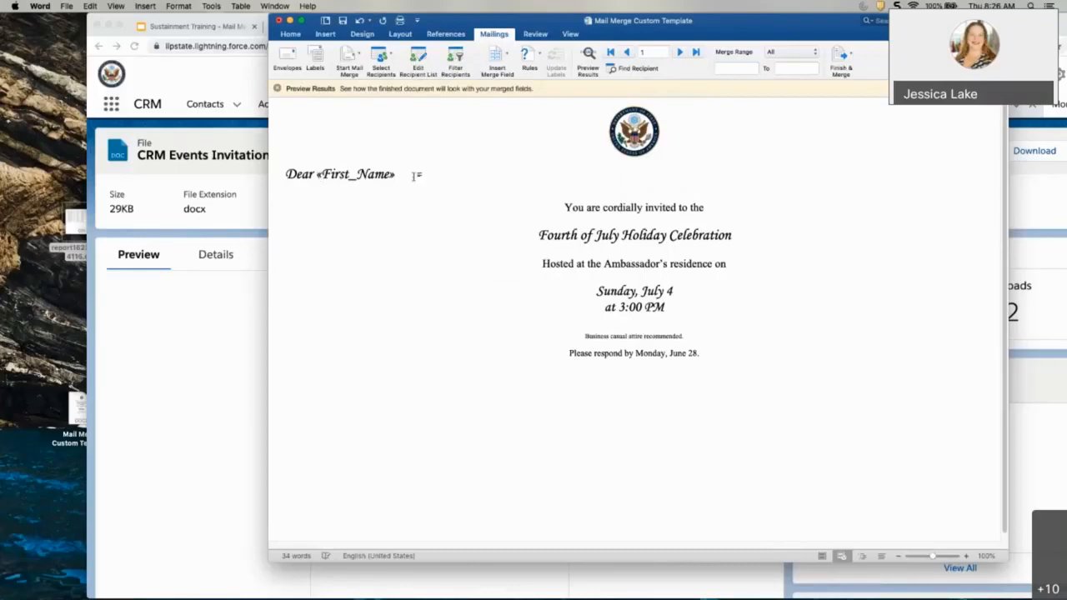
{"action": "double_click", "coordinate": [353, 174]}
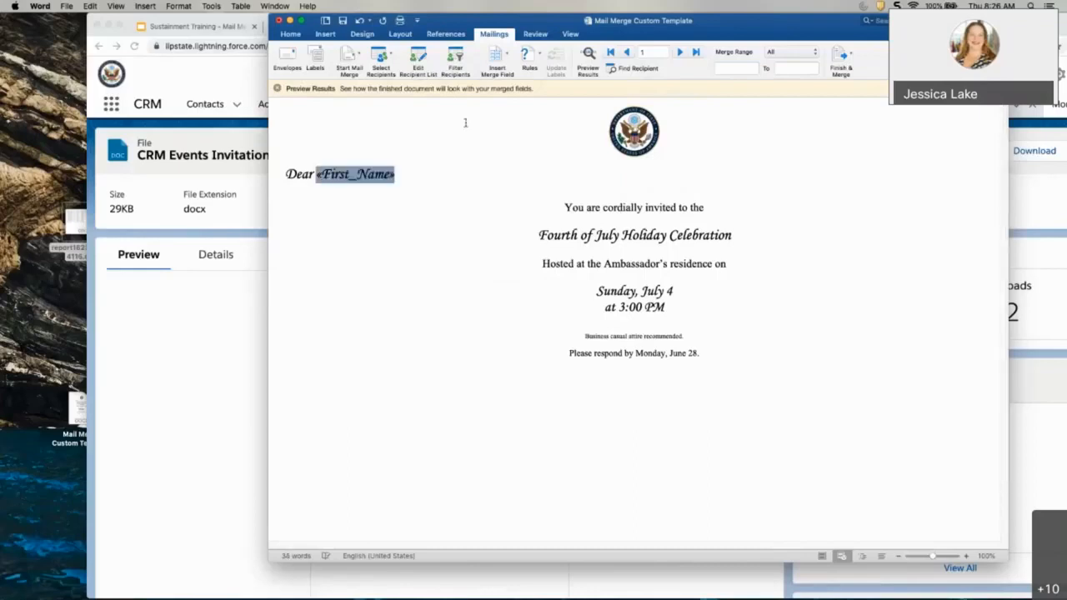
{"action": "key", "text": "BackSpace"}
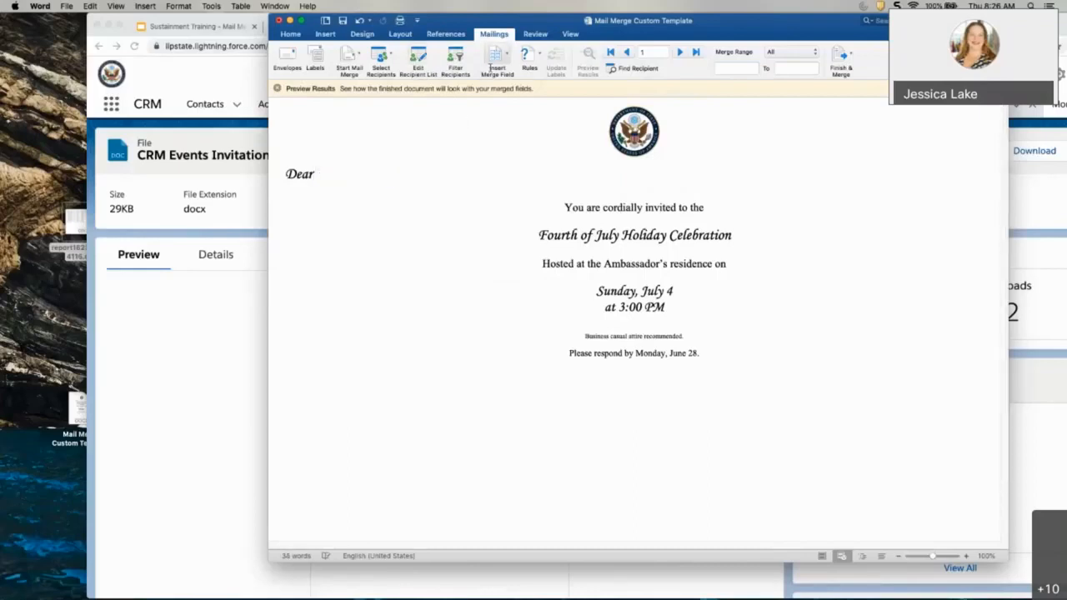
Step: Insert the Invitee_Display_Name merge field after "Dear" and end the greeting with a comma
{"action": "left_click", "coordinate": [495, 55]}
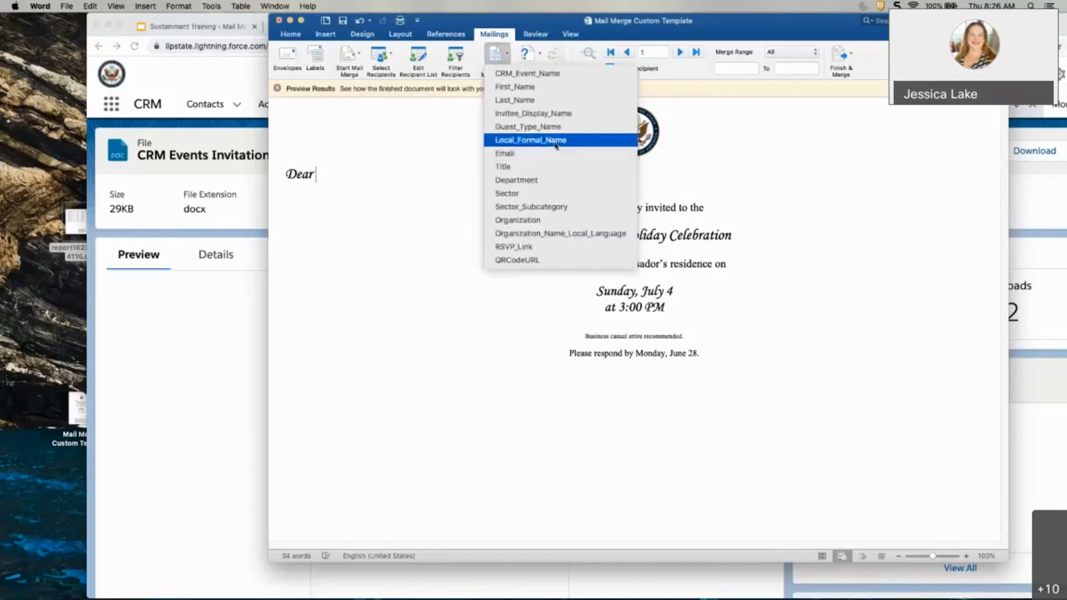
{"action": "left_click", "coordinate": [559, 114]}
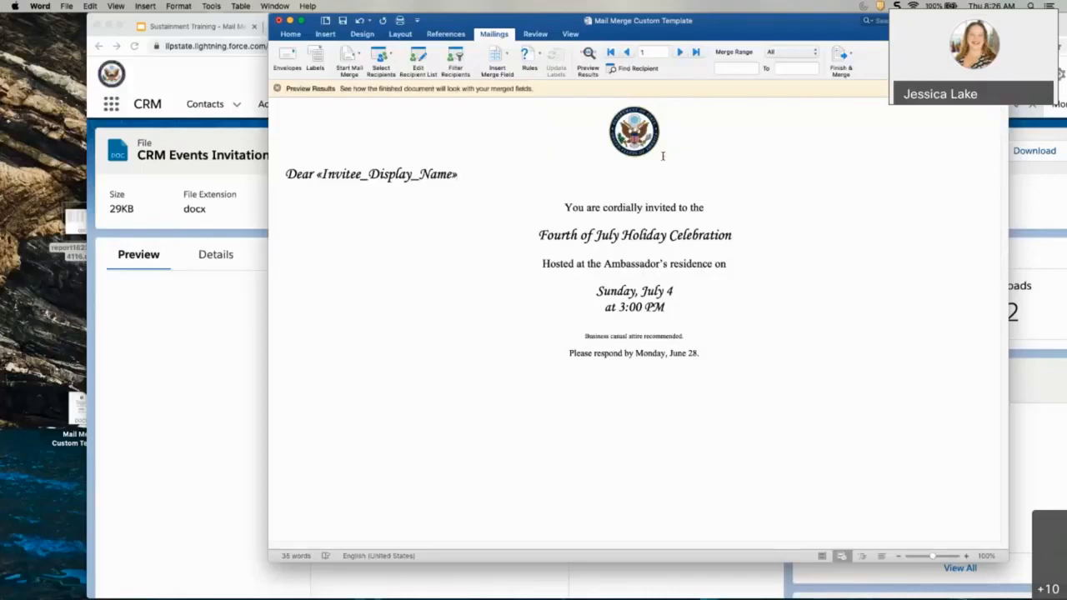
{"action": "type", "text": ","}
Step: Copy the "Fourth of July Holiday Celebration" line and replace it in the invitation with the CRM_Event_Name merge field
{"action": "left_click_drag", "start_coordinate": [532, 236], "coordinate": [690, 237]}
{"action": "key", "text": "super+c"}
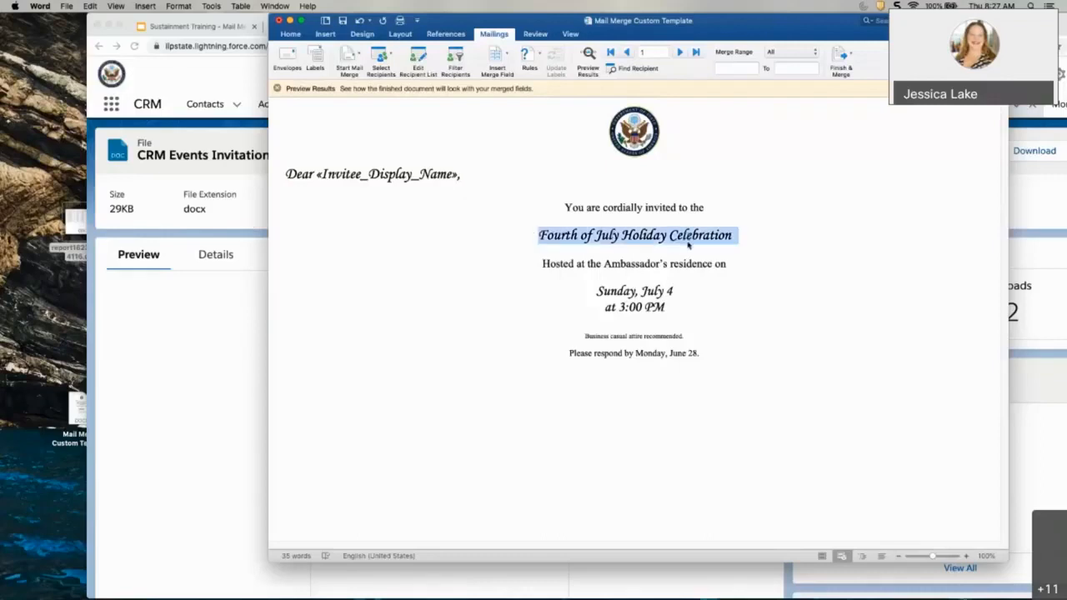
{"action": "key", "text": "BackSpace"}
{"action": "key", "text": "Return"}
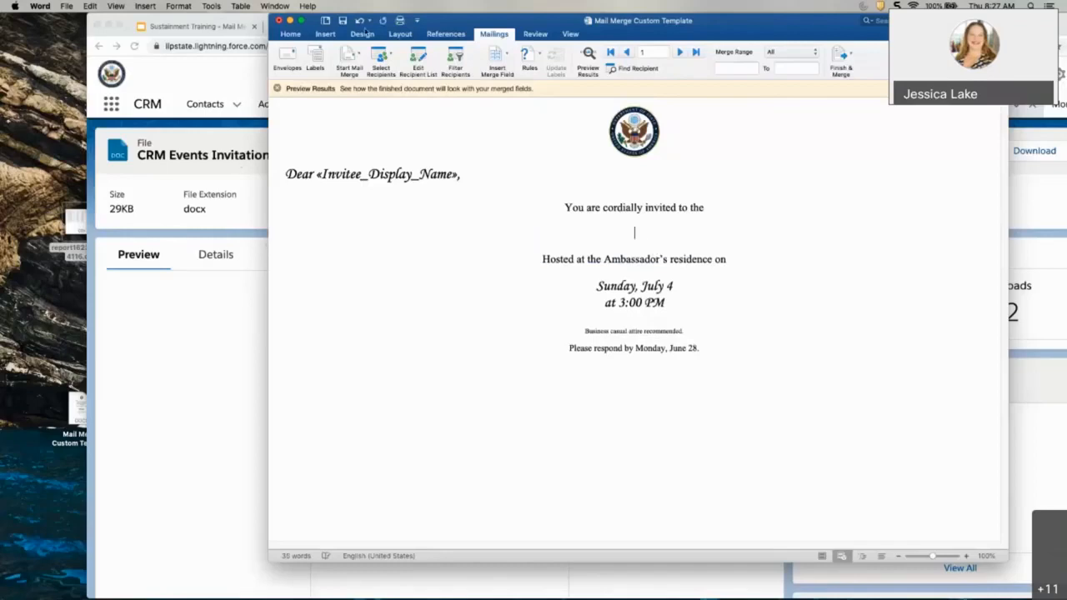
{"action": "left_click", "coordinate": [505, 56]}
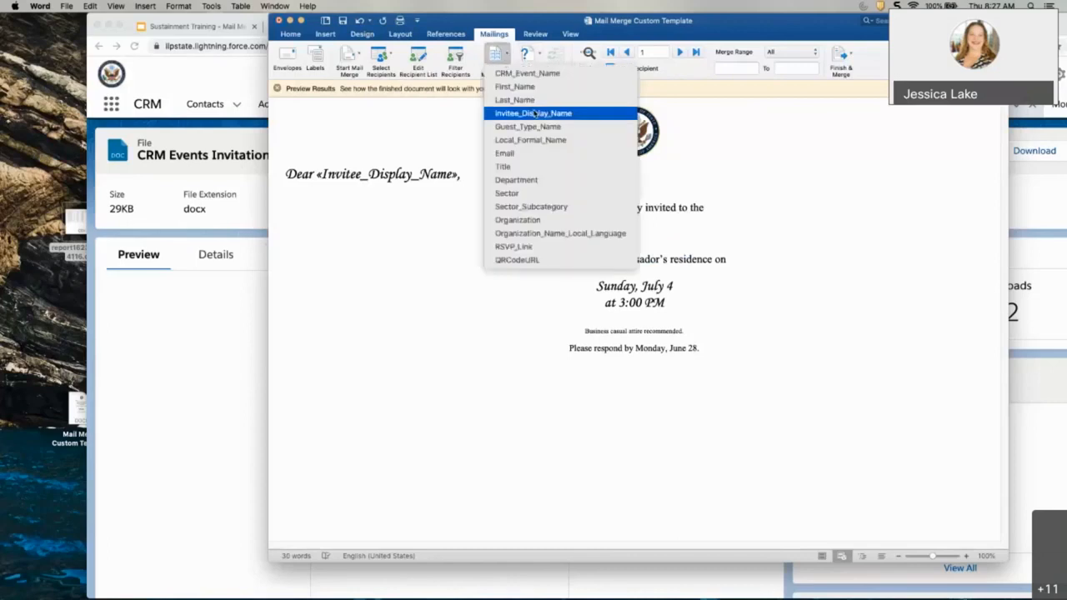
{"action": "left_click", "coordinate": [526, 73]}
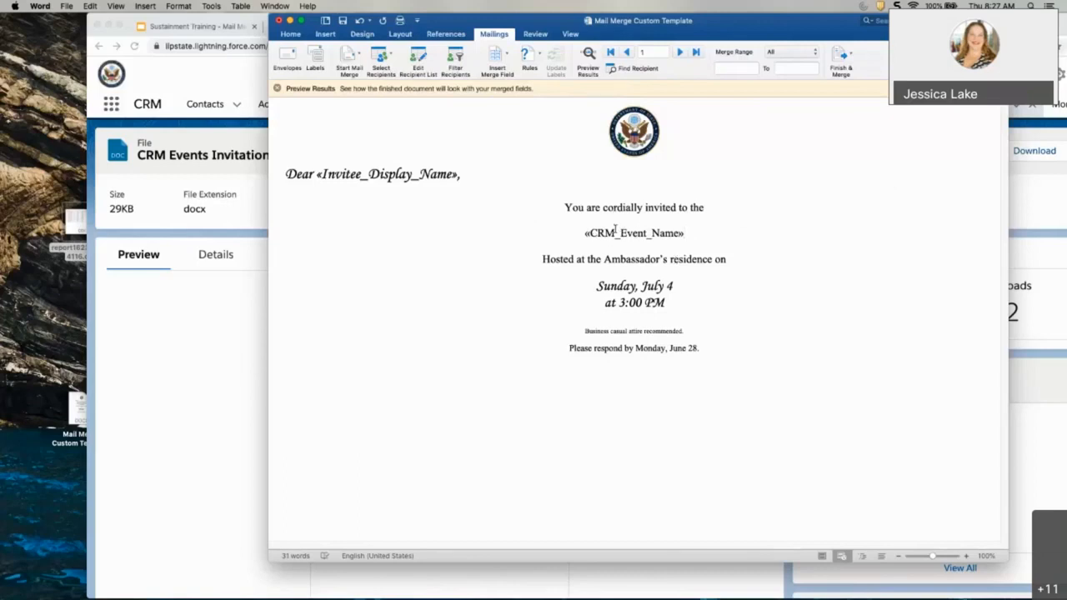
Step: Switch to the 2021 Fourth of July BBQ JL event in Salesforce and examine the event name in its Event Details
{"action": "left_click", "coordinate": [186, 155]}
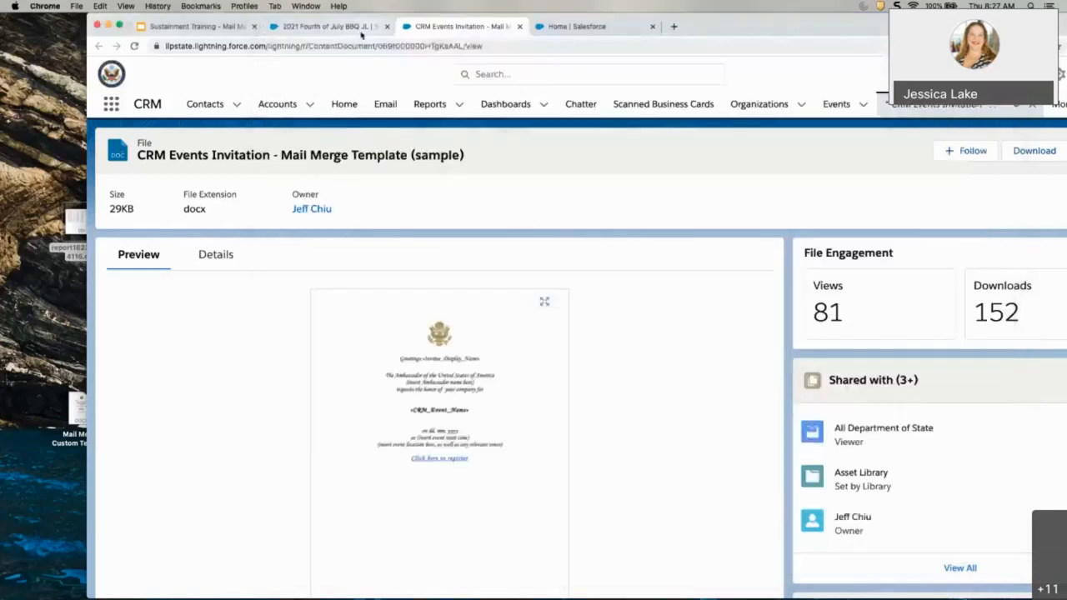
{"action": "left_click", "coordinate": [329, 26]}
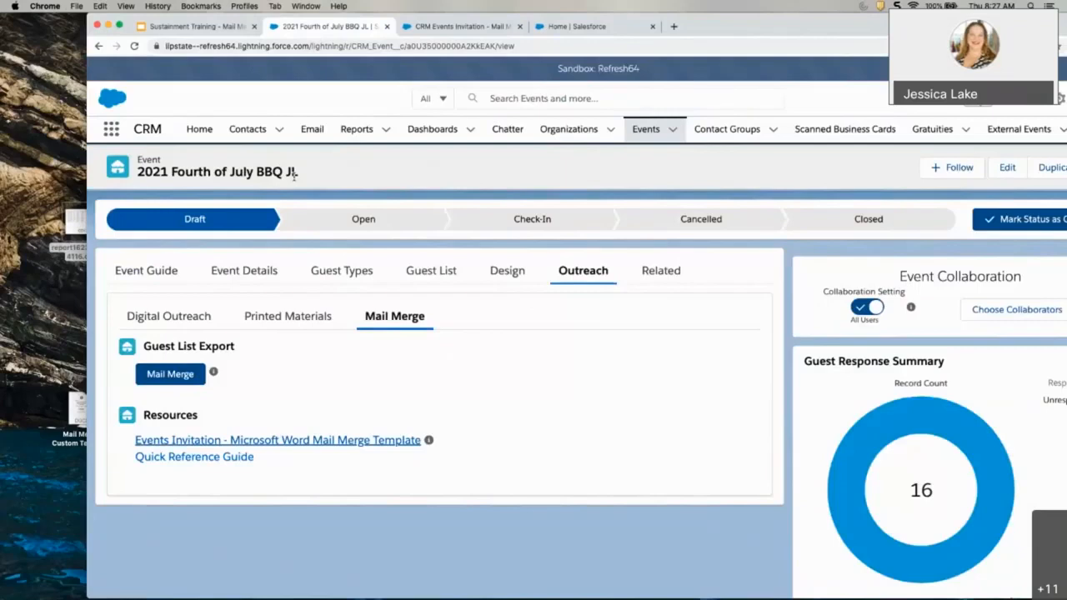
{"action": "left_click_drag", "start_coordinate": [791, 23], "coordinate": [725, 23]}
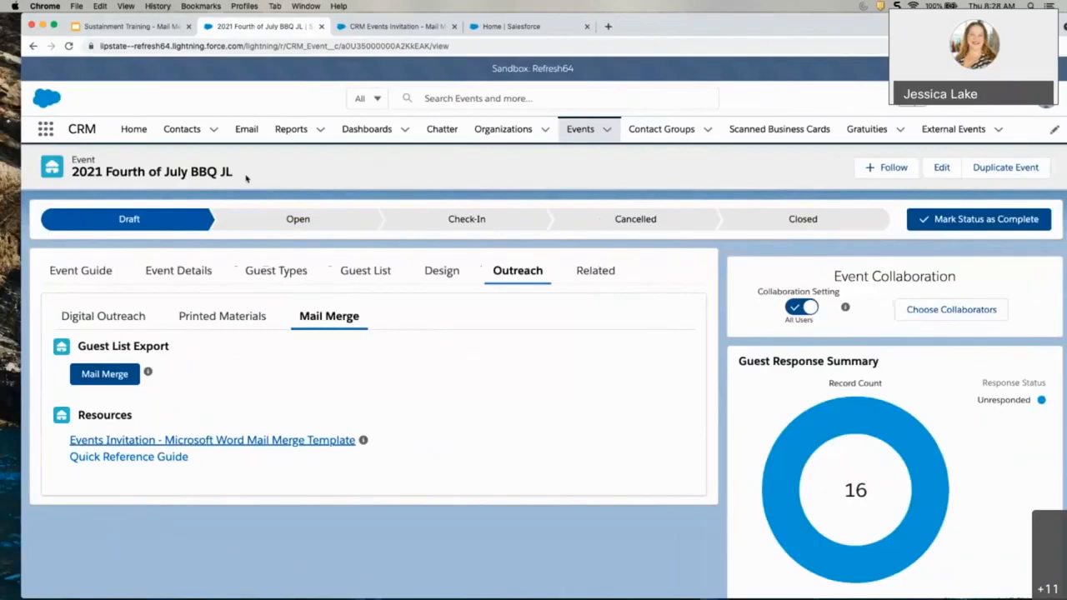
{"action": "left_click_drag", "start_coordinate": [917, 27], "coordinate": [904, 26]}
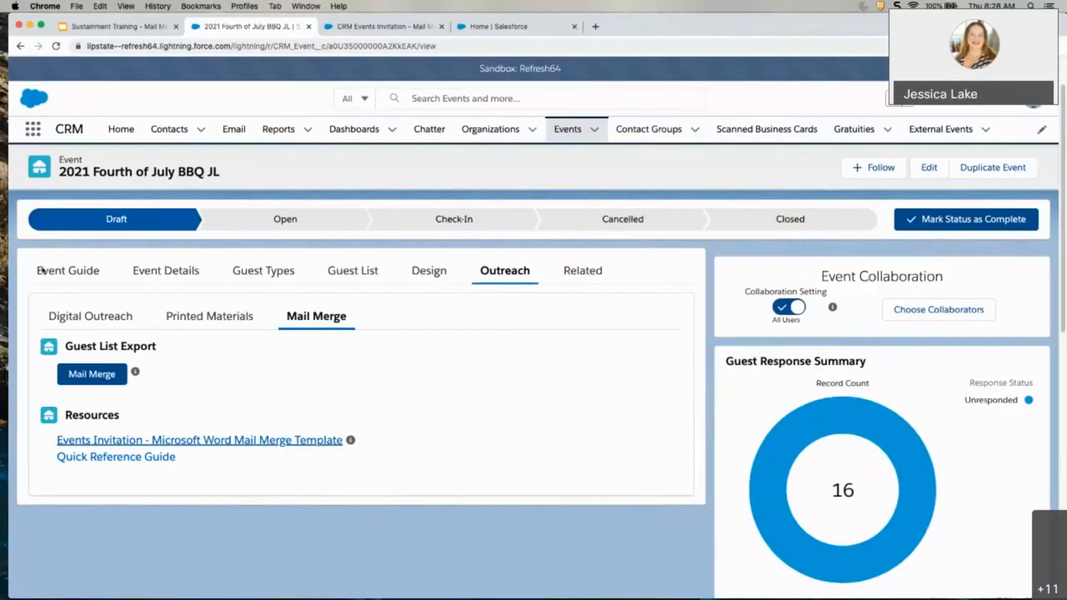
{"action": "left_click", "coordinate": [166, 271]}
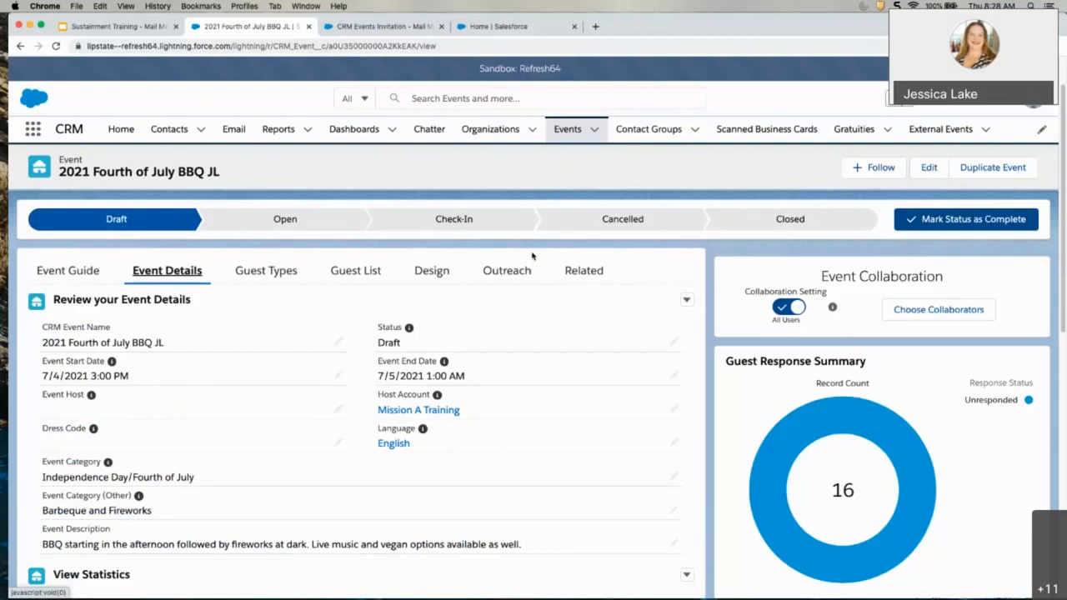
Step: Return to the Word invitation and replace the CRM_Event_Name merge field with the copied "Fourth of July Holiday Celebration" text
{"action": "key", "text": "ctrl+Up"}
{"action": "left_click", "coordinate": [774, 324]}
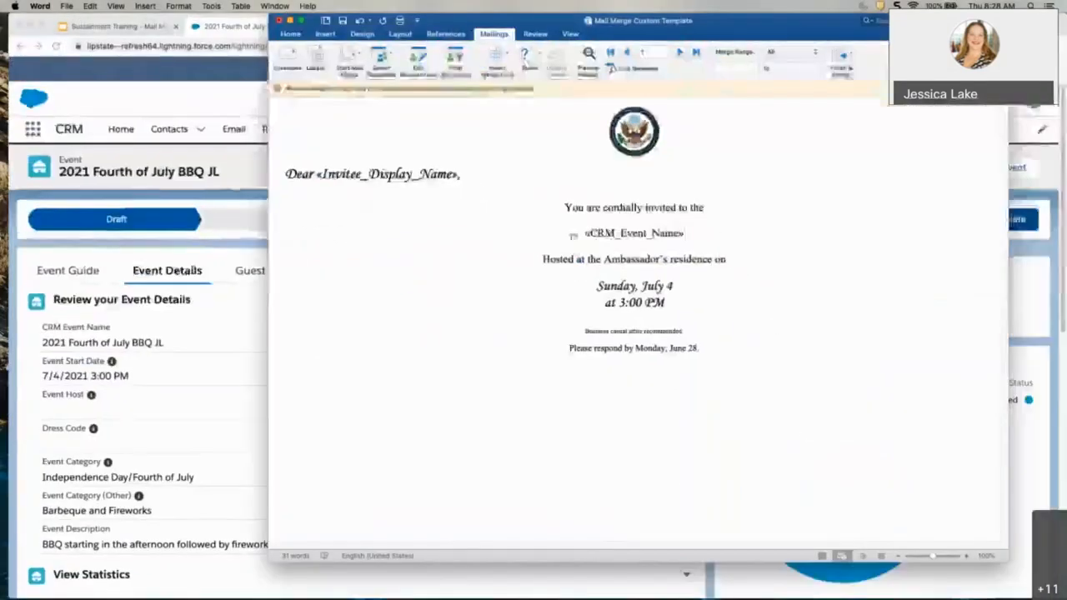
{"action": "key", "text": "super+v"}
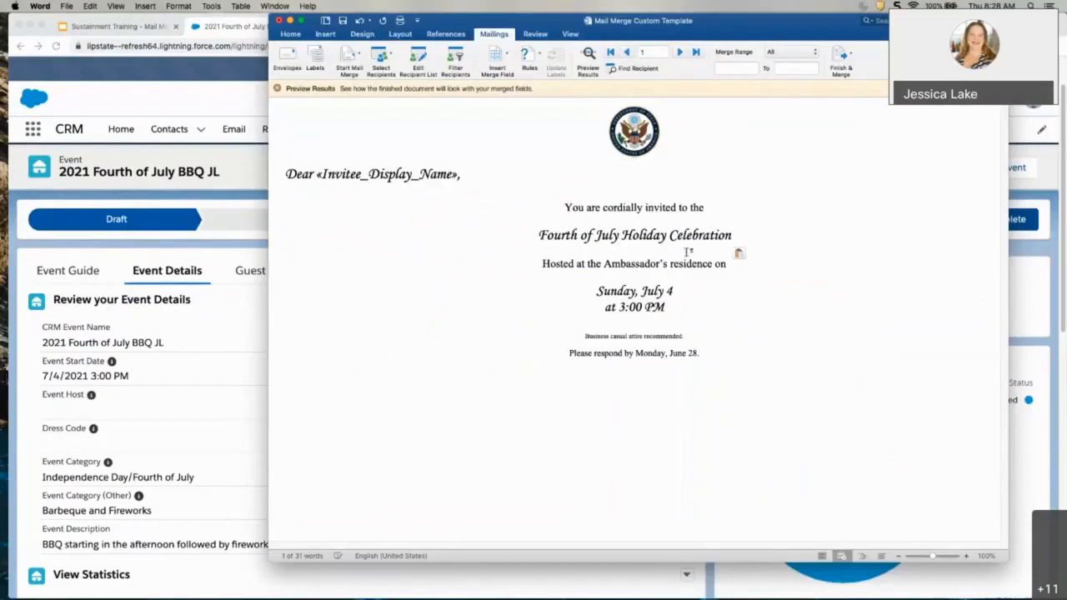
Step: Switch to the Sustainment Training - Mail Merge slides in Chrome and present the "Merging into Microsoft Word" slide
{"action": "left_click", "coordinate": [140, 30]}
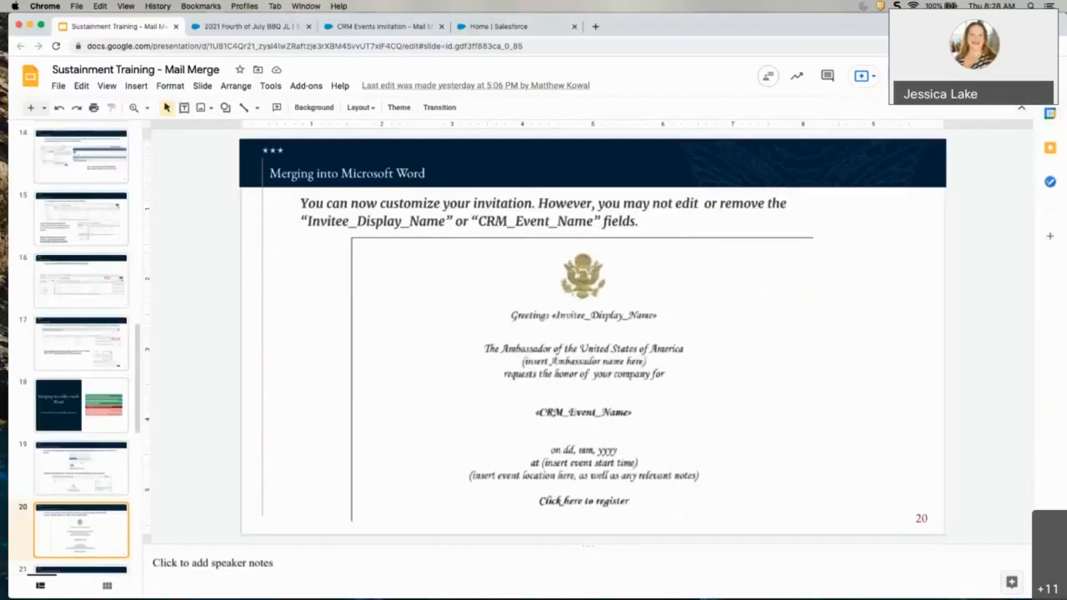
{"action": "left_click", "coordinate": [861, 75]}
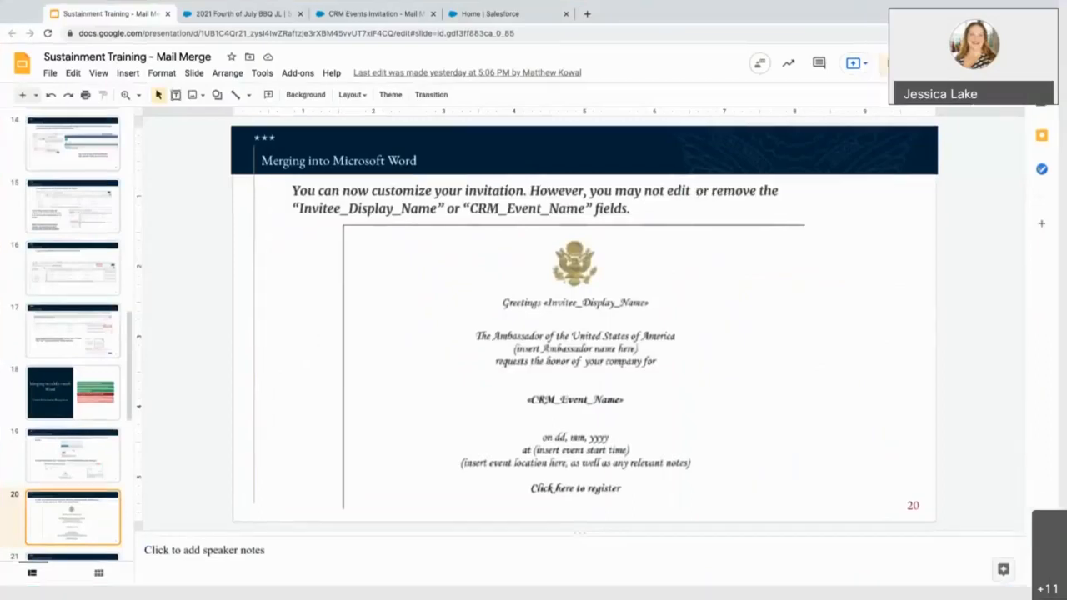
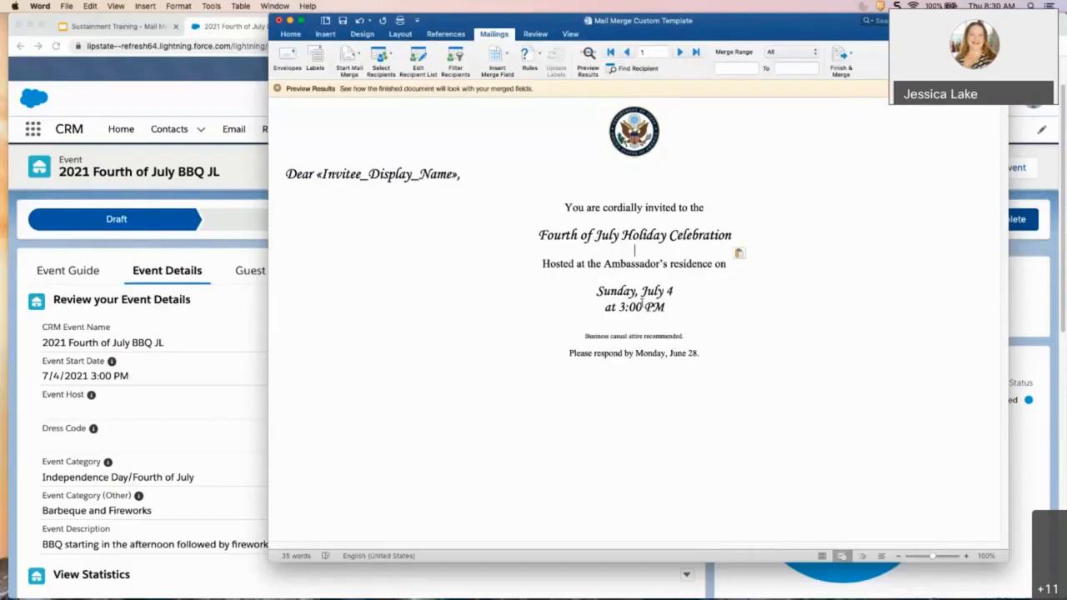
Step: Add space above "Please respond by Monday, June 28." and insert the RSVP_Link merge field beneath the attire line
{"action": "left_click", "coordinate": [680, 318]}
{"action": "key", "text": "Down"}
{"action": "key", "text": "Down"}
{"action": "key", "text": "Return"}
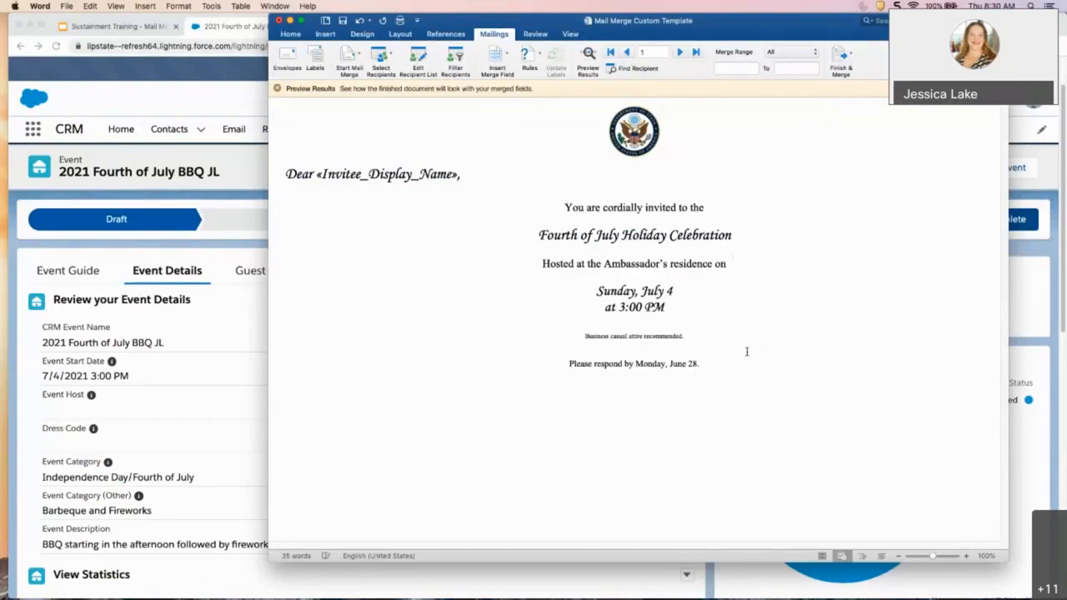
{"action": "key", "text": "Return"}
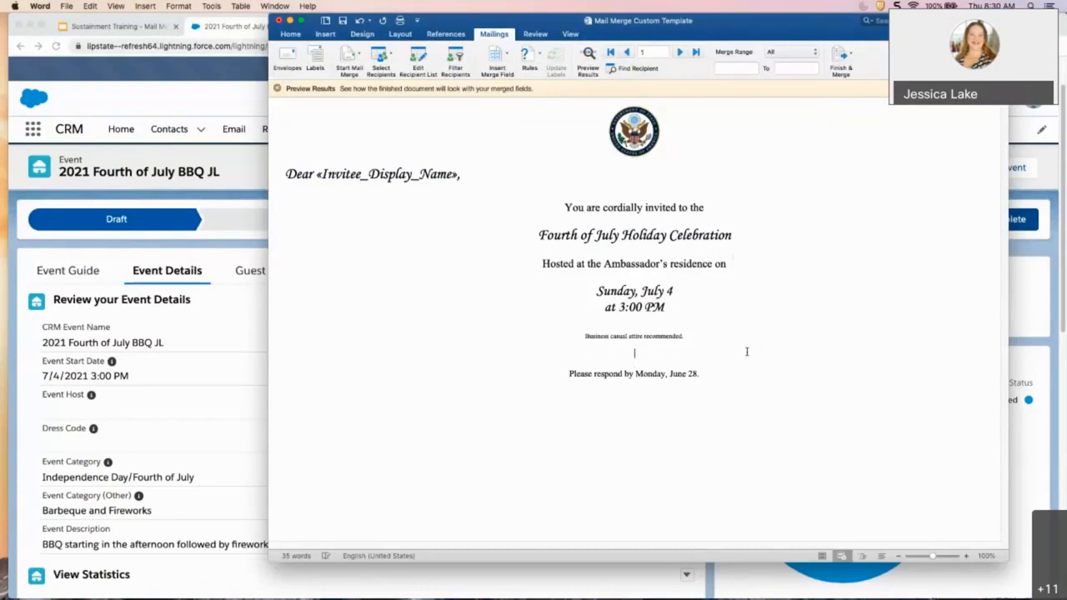
{"action": "left_click", "coordinate": [506, 55]}
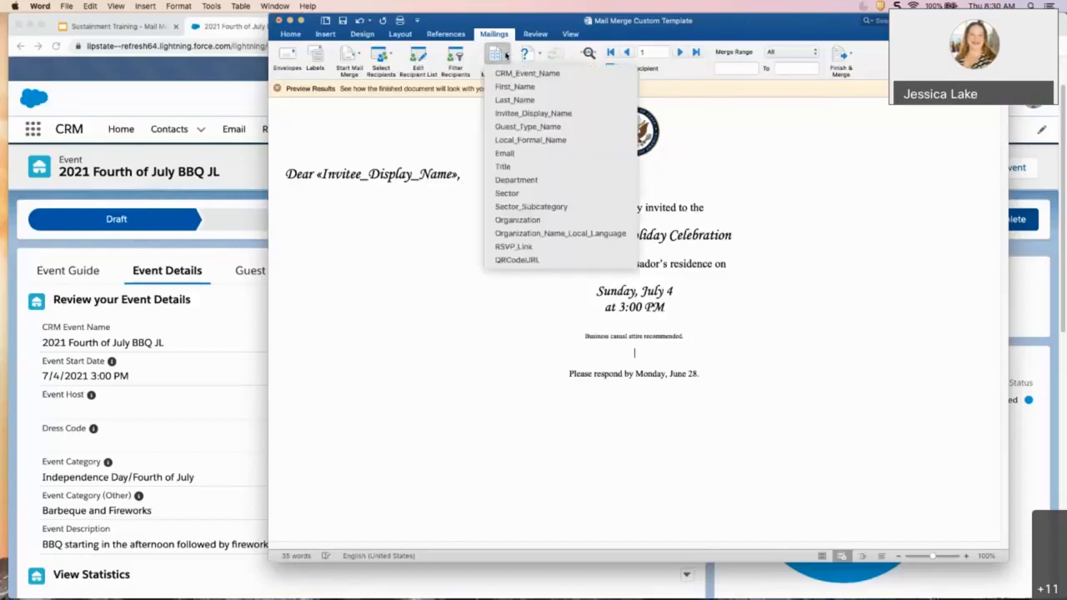
{"action": "left_click", "coordinate": [552, 251]}
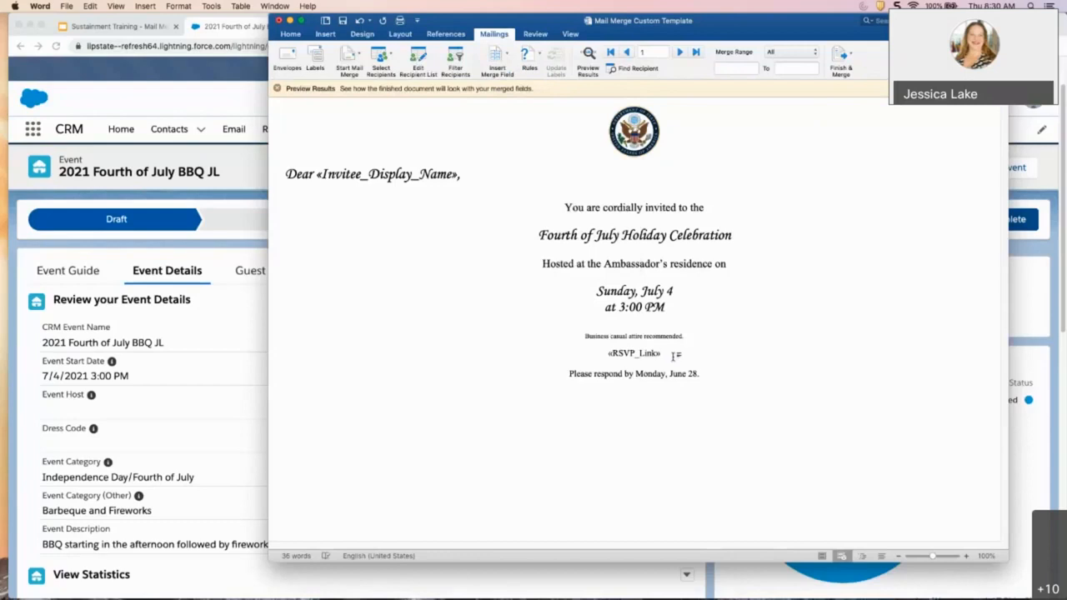
Step: Select the RSVP_Link merge field in the invitation and open the Field dialog
{"action": "left_click_drag", "start_coordinate": [673, 355], "coordinate": [602, 357]}
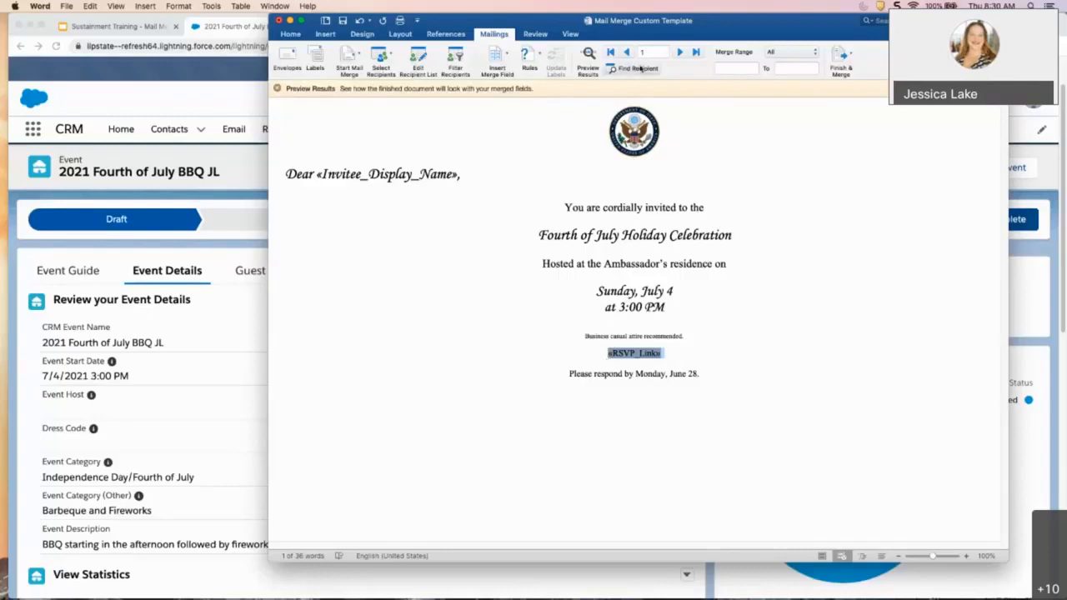
{"action": "left_click", "coordinate": [790, 55]}
{"action": "left_click", "coordinate": [748, 55]}
{"action": "left_click", "coordinate": [508, 62]}
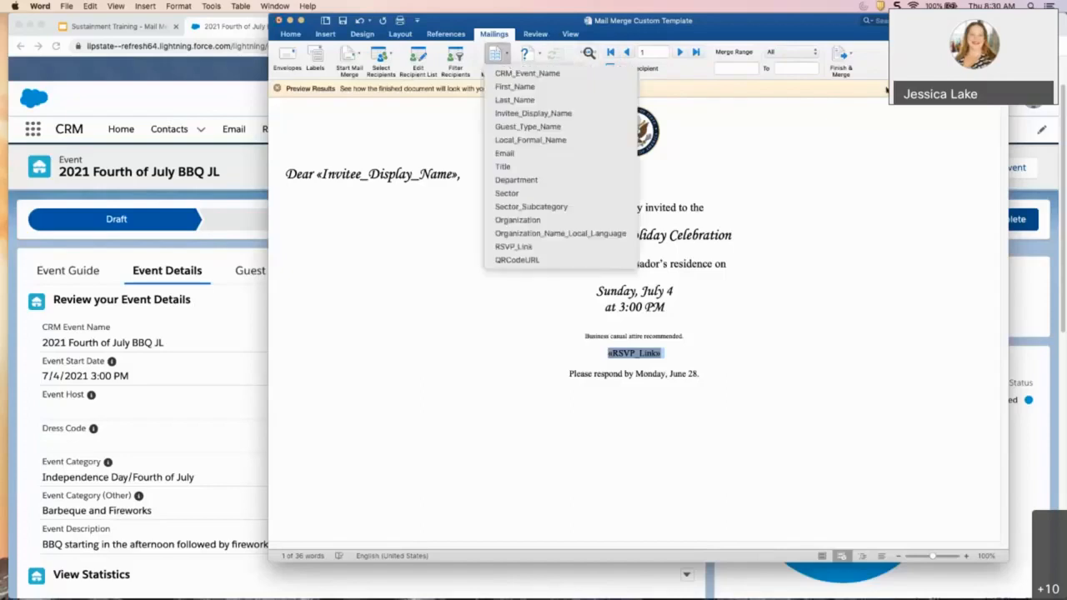
{"action": "left_click", "coordinate": [805, 52]}
{"action": "left_click", "coordinate": [803, 51]}
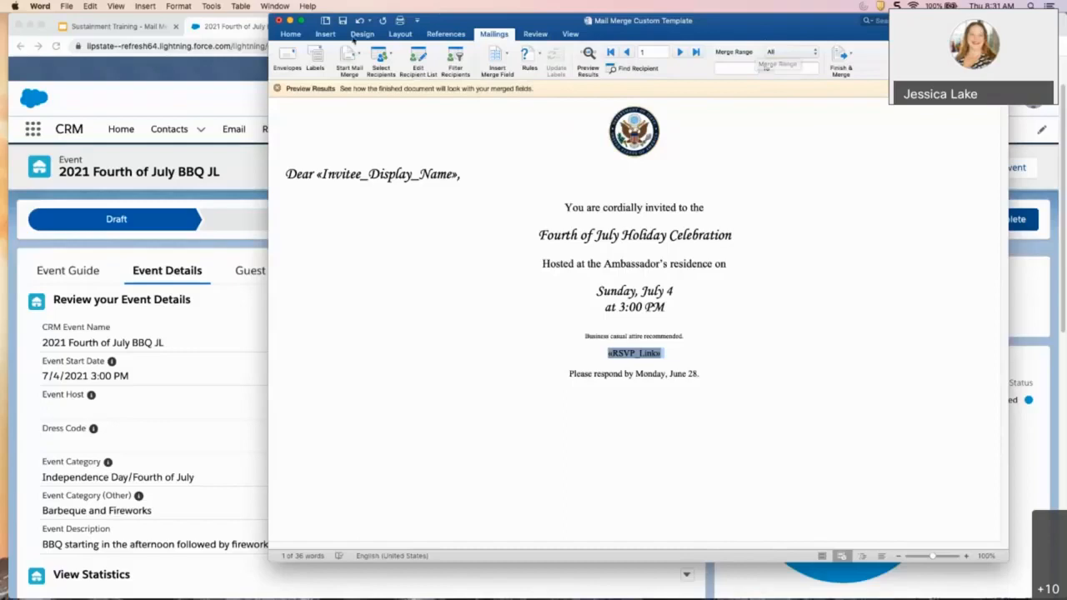
{"action": "left_click", "coordinate": [325, 34]}
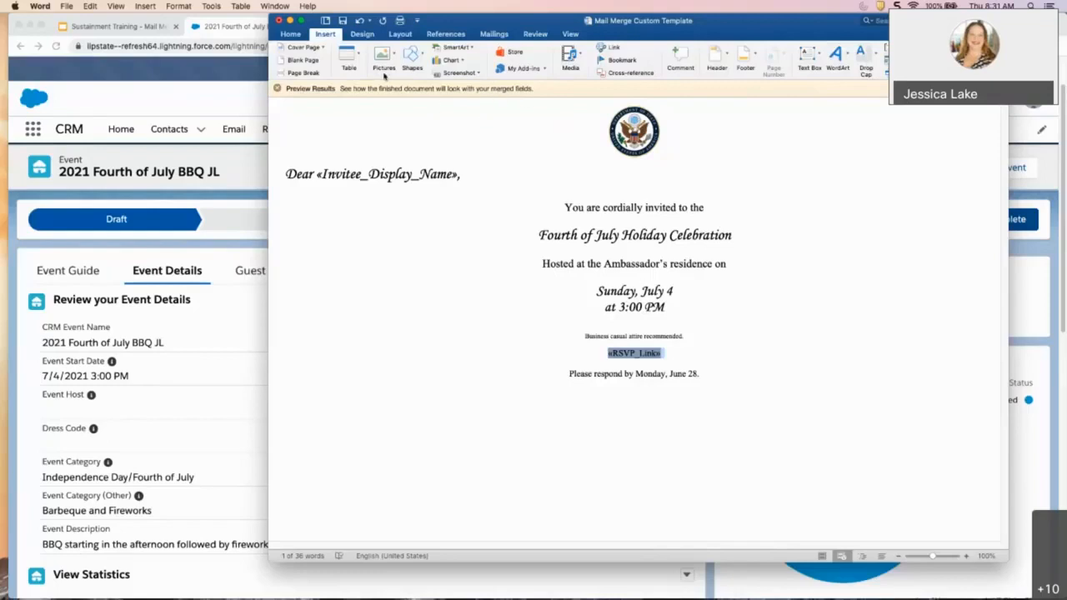
{"action": "left_click", "coordinate": [146, 6]}
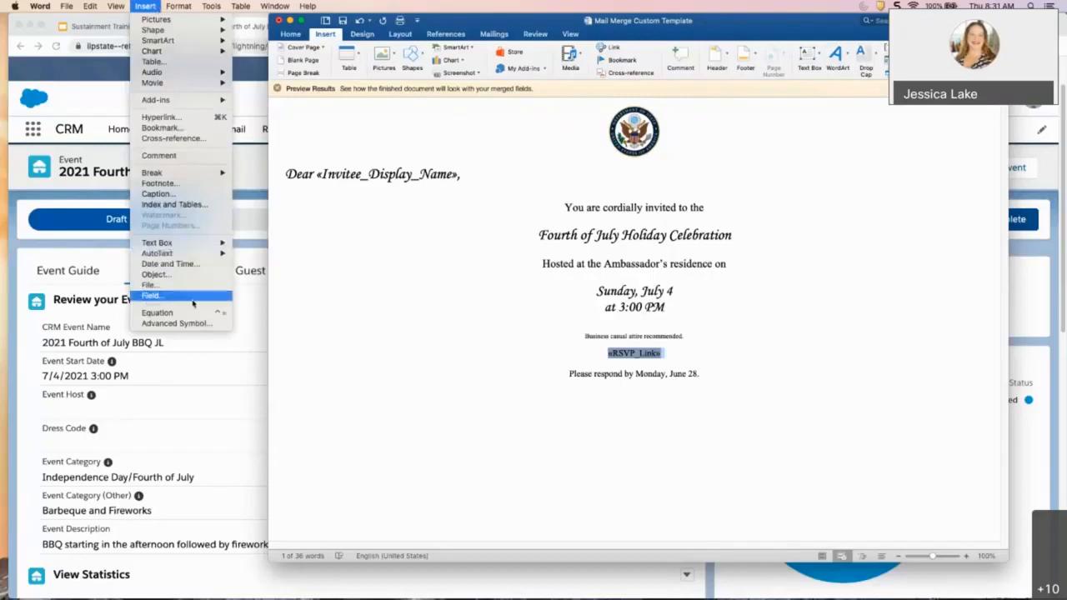
{"action": "left_click", "coordinate": [193, 300]}
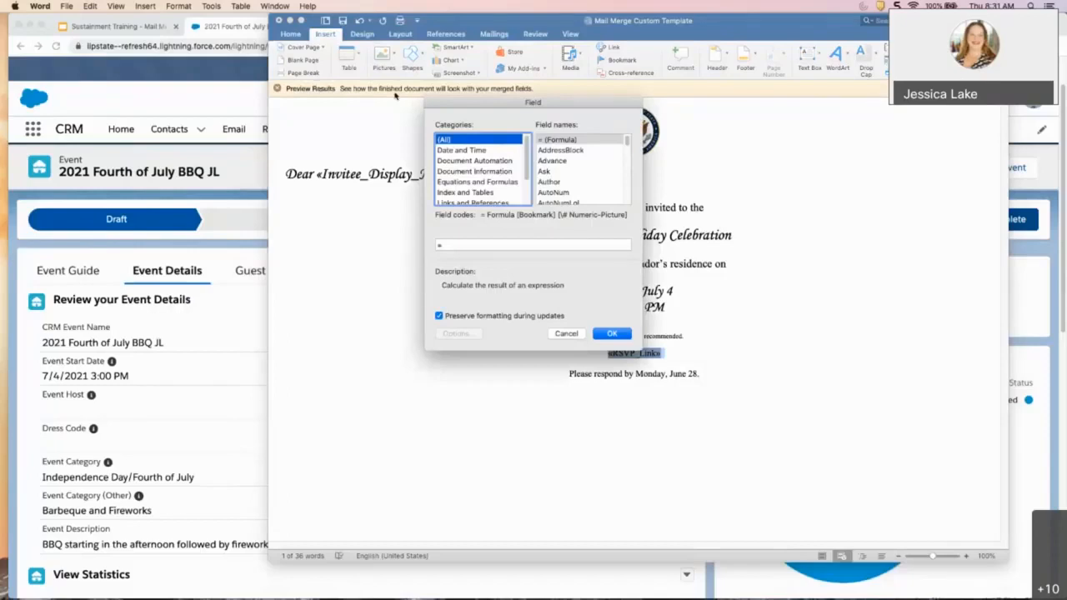
Step: Insert a Hyperlink field in place of the selected RSVP_Link field, preserving formatting during updates
{"action": "left_click", "coordinate": [624, 166]}
{"action": "left_click", "coordinate": [625, 166]}
{"action": "left_click", "coordinate": [625, 164]}
{"action": "left_click", "coordinate": [626, 162]}
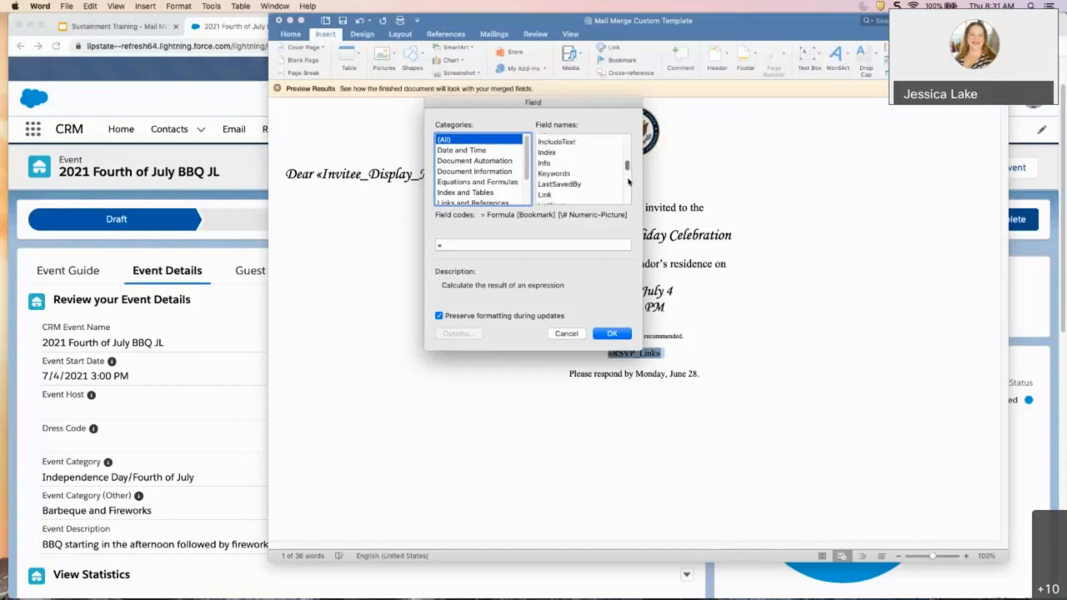
{"action": "left_click", "coordinate": [627, 157]}
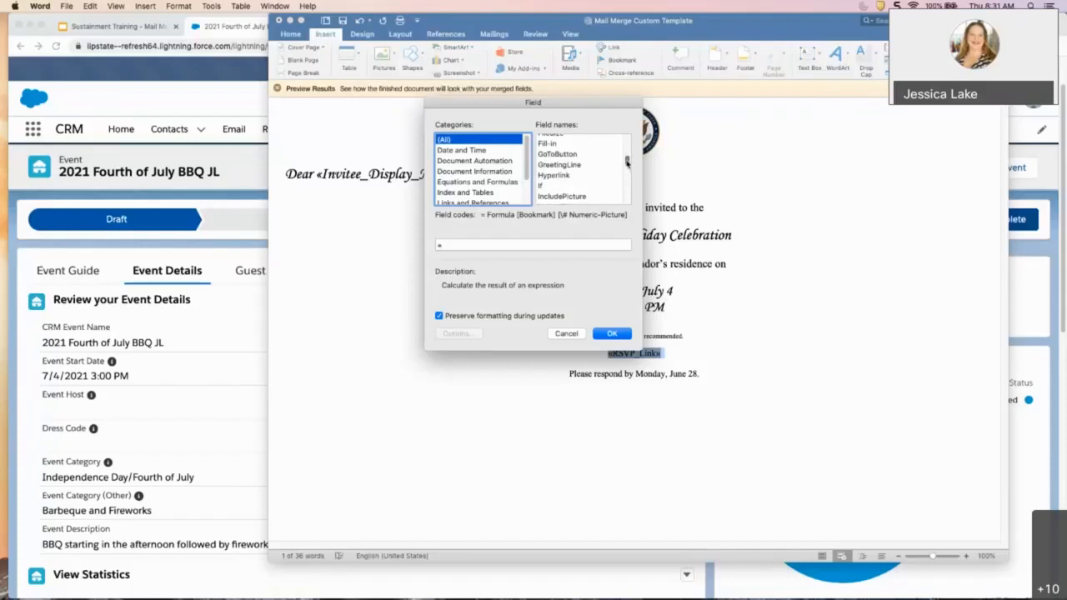
{"action": "left_click", "coordinate": [568, 180]}
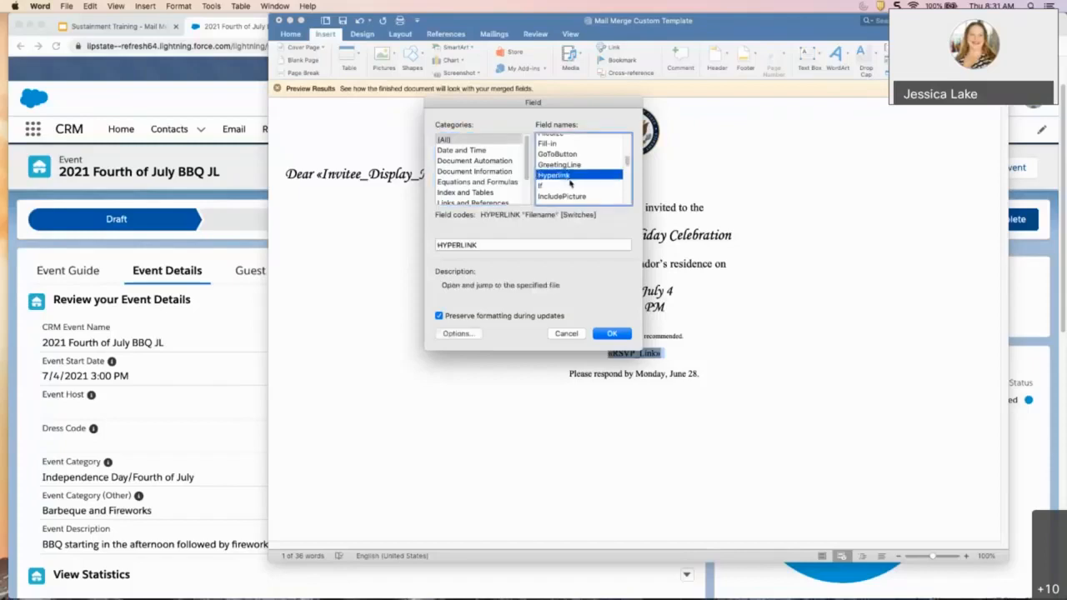
{"action": "left_click", "coordinate": [621, 337]}
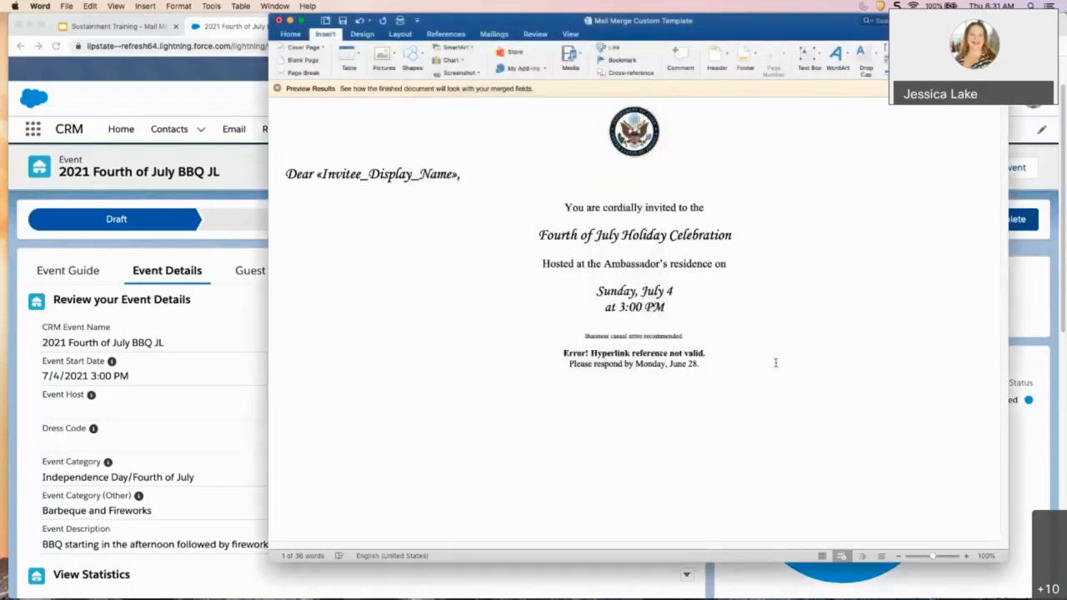
Step: Add spacing between the hyperlink line and "Please respond by Monday, June 28.", and show the document's field codes
{"action": "left_click", "coordinate": [733, 353]}
{"action": "key", "text": "Return"}
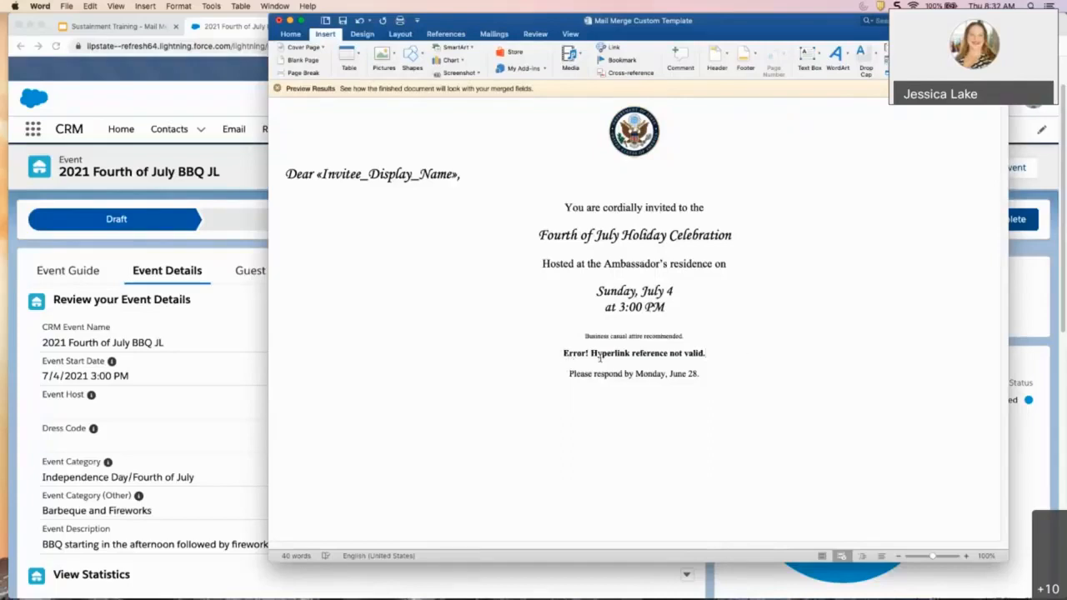
{"action": "left_click_drag", "start_coordinate": [713, 355], "coordinate": [563, 357]}
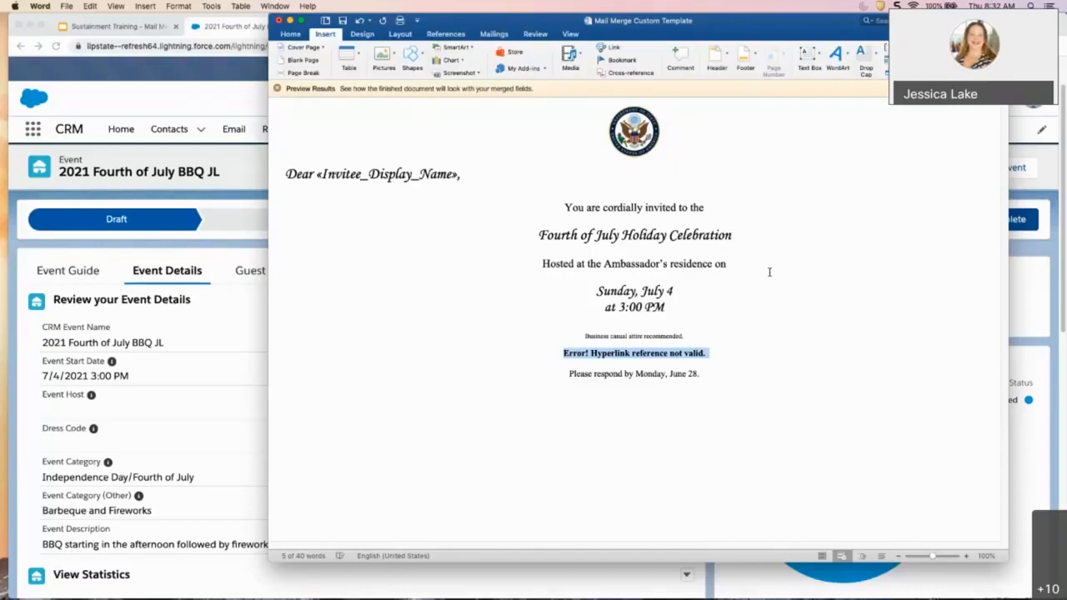
{"action": "key", "text": "alt+F9"}
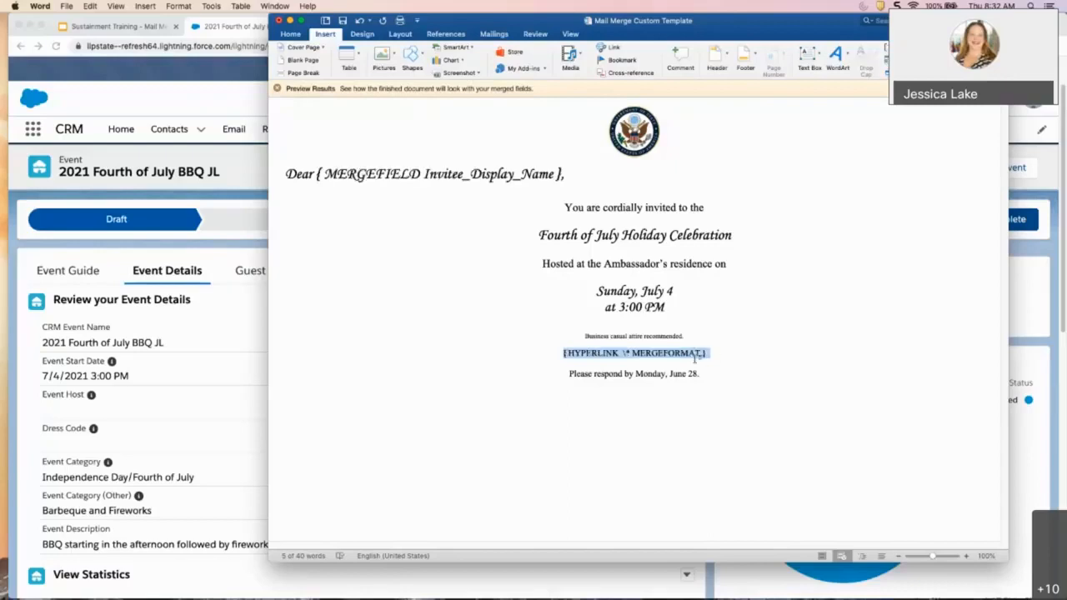
Step: Insert a nested Hyperlink field before the MERGEFORMAT switch in the HYPERLINK code, preserving formatting during updates, and hide the field codes
{"action": "left_click", "coordinate": [622, 354]}
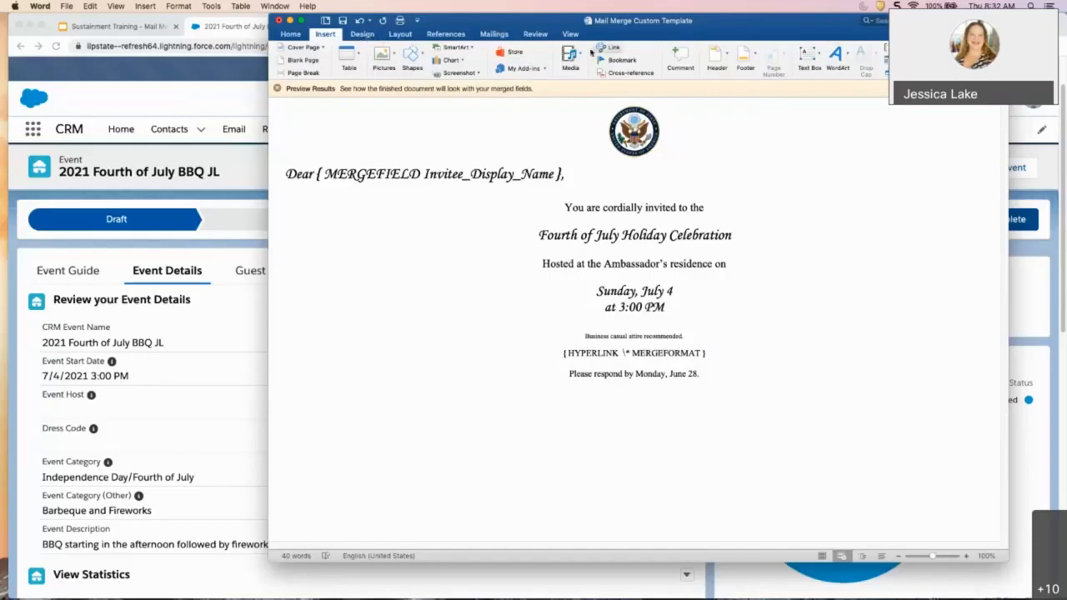
{"action": "left_click", "coordinate": [325, 34]}
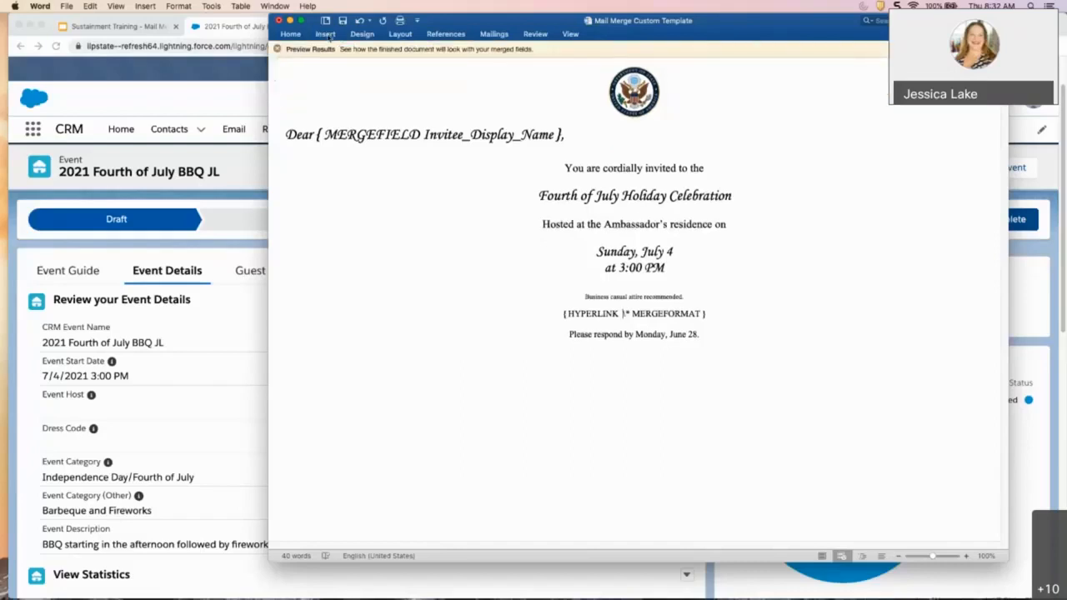
{"action": "left_click", "coordinate": [327, 35]}
{"action": "left_click", "coordinate": [142, 6]}
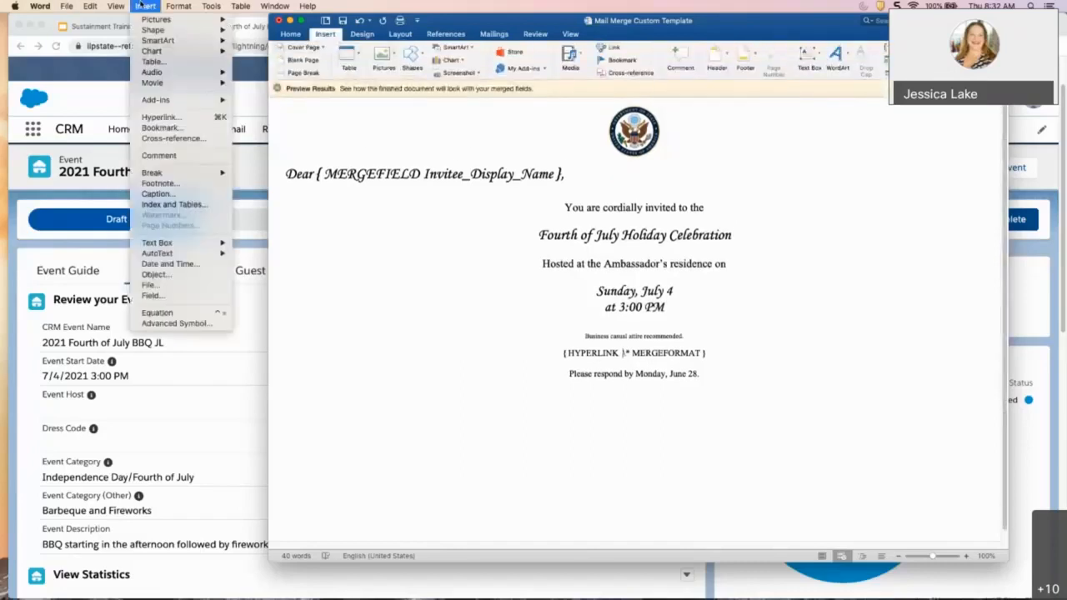
{"action": "left_click", "coordinate": [150, 295]}
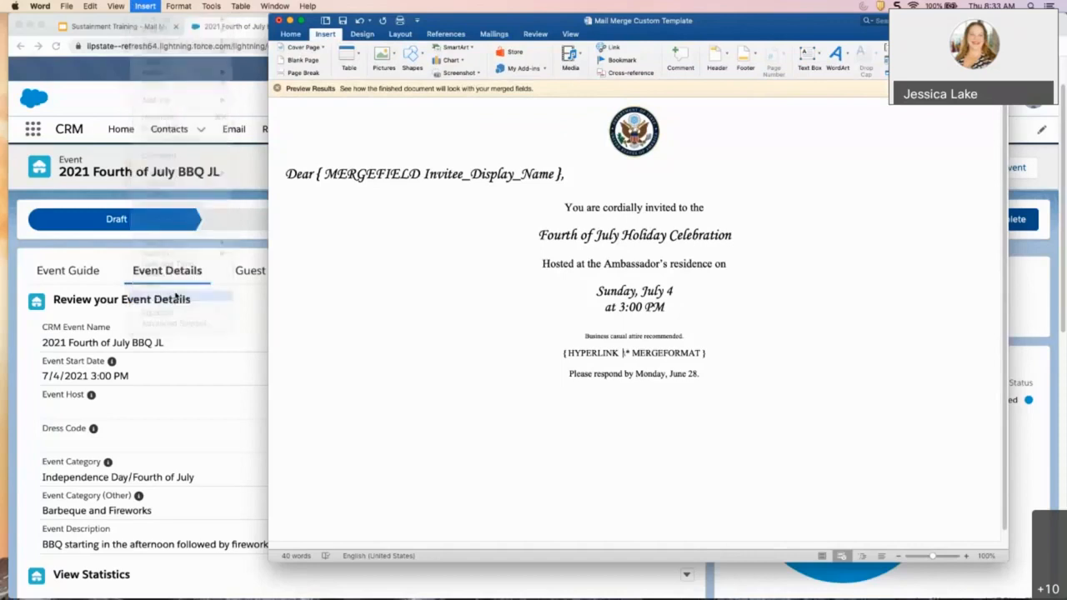
{"action": "scroll", "coordinate": [623, 175], "scroll_direction": "down", "scroll_amount": 8}
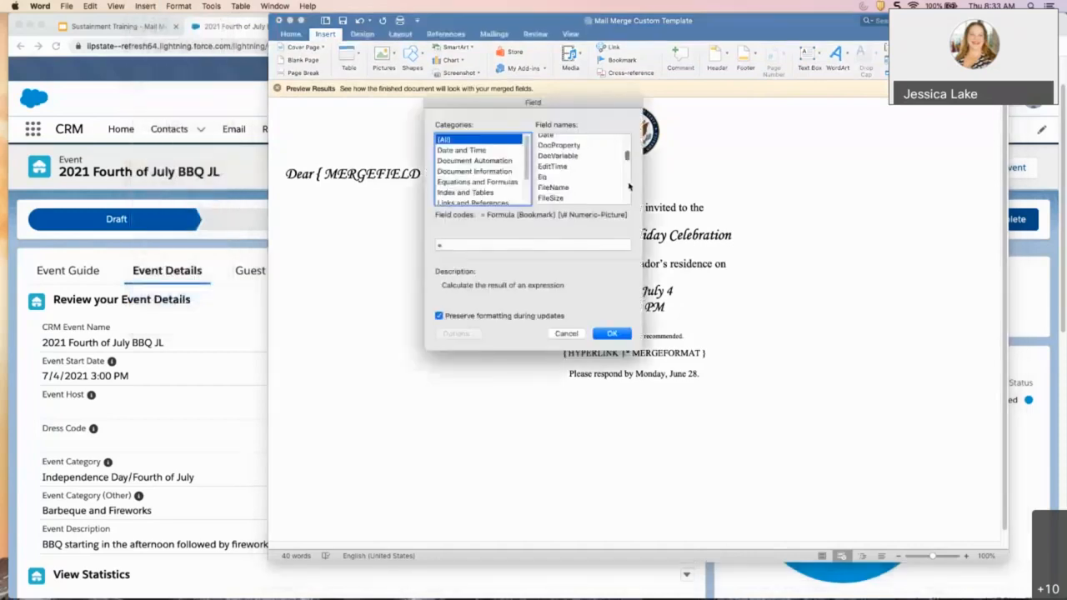
{"action": "left_click", "coordinate": [562, 176]}
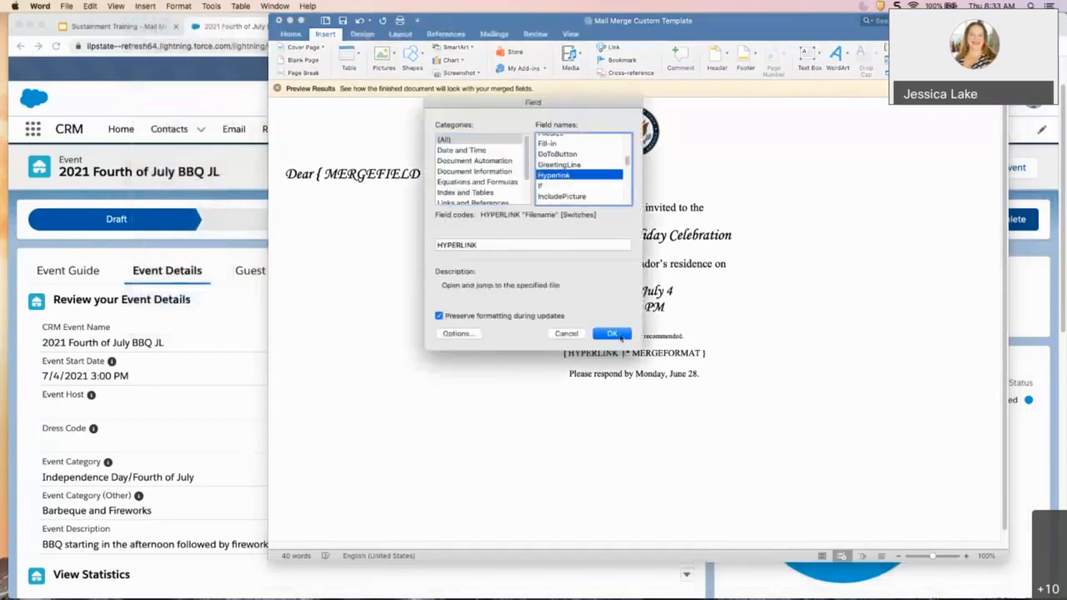
{"action": "left_click", "coordinate": [615, 335]}
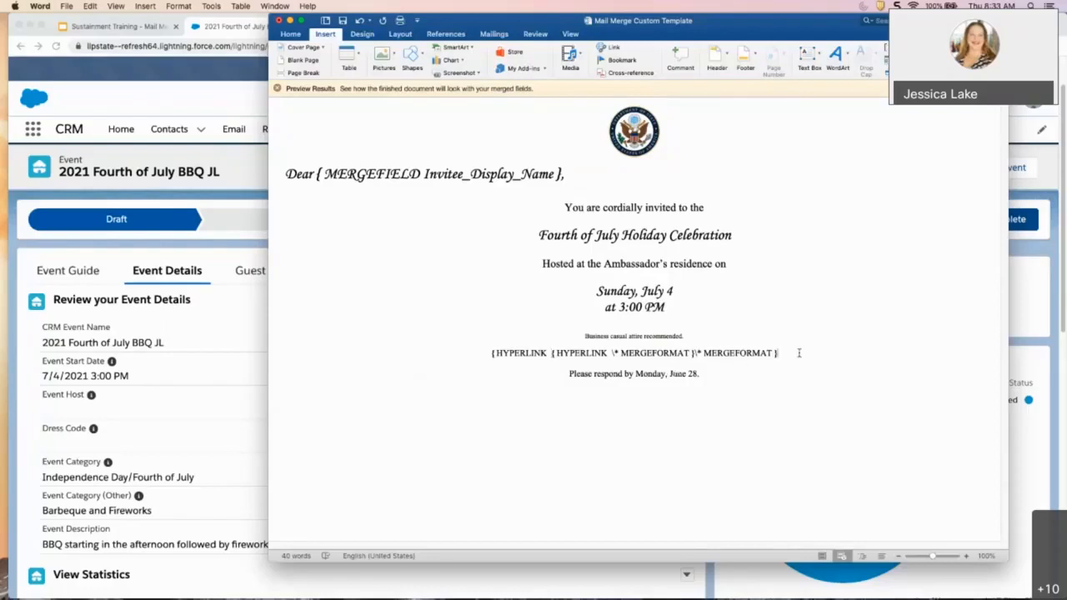
{"action": "key", "text": "alt+F9"}
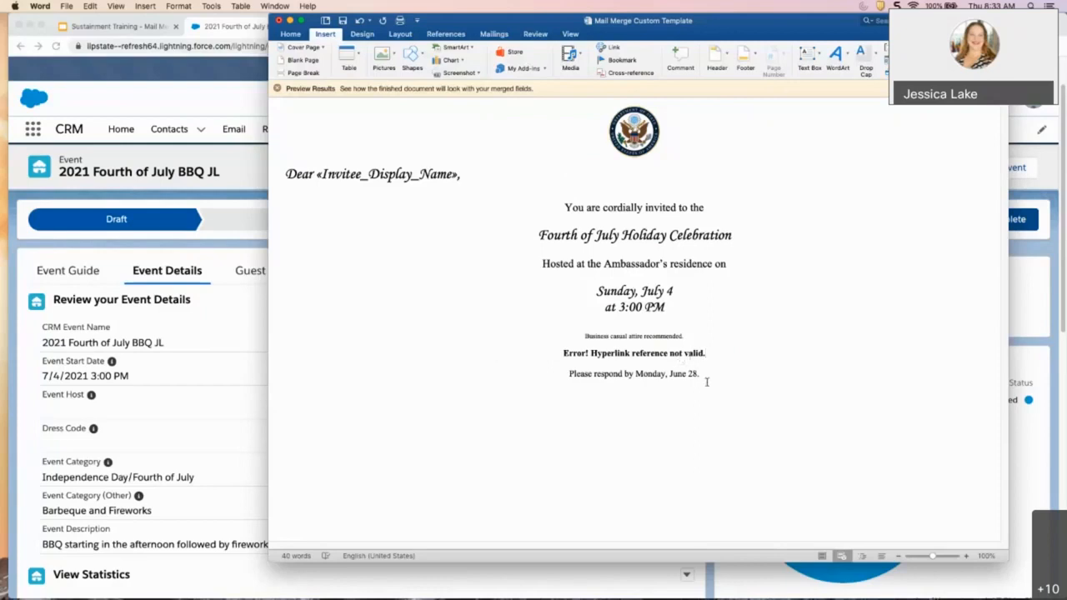
{"action": "left_click", "coordinate": [581, 379]}
{"action": "left_click", "coordinate": [567, 373]}
{"action": "key", "text": "Return"}
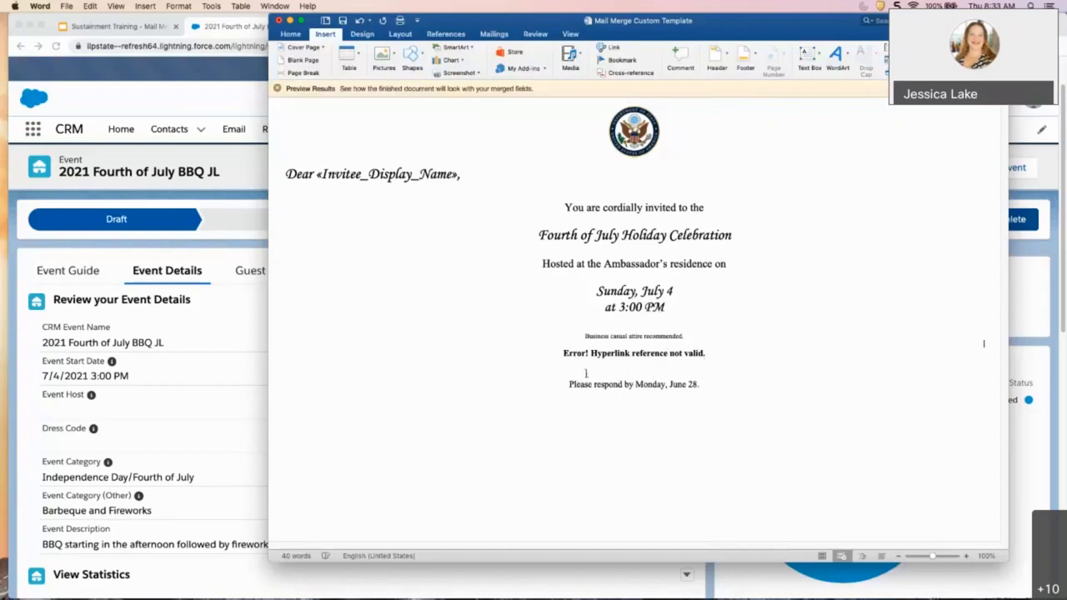
{"action": "left_click_drag", "start_coordinate": [722, 352], "coordinate": [556, 349]}
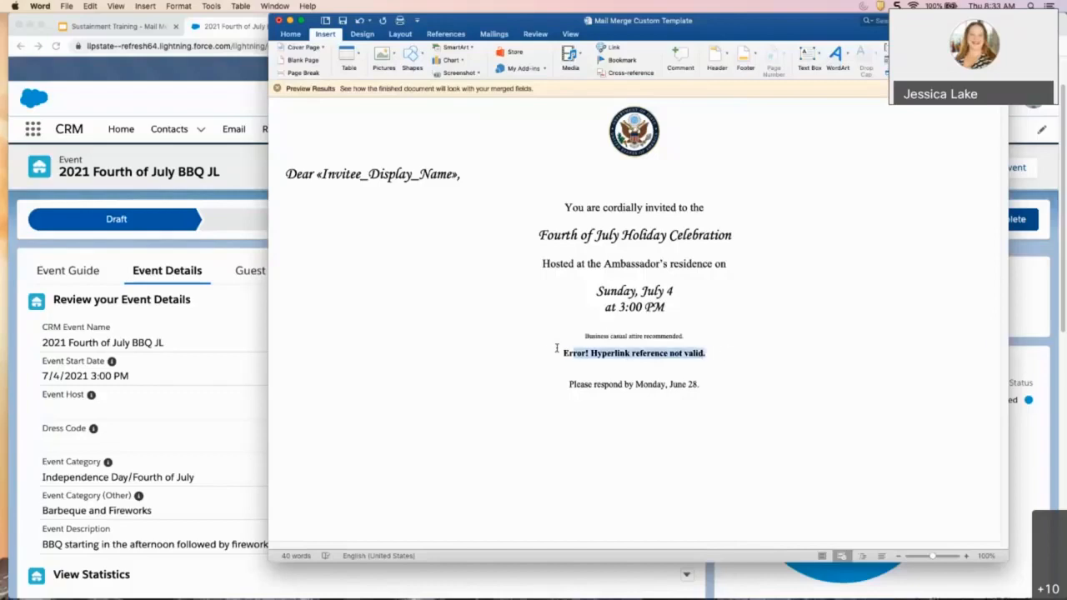
{"action": "left_click", "coordinate": [583, 387]}
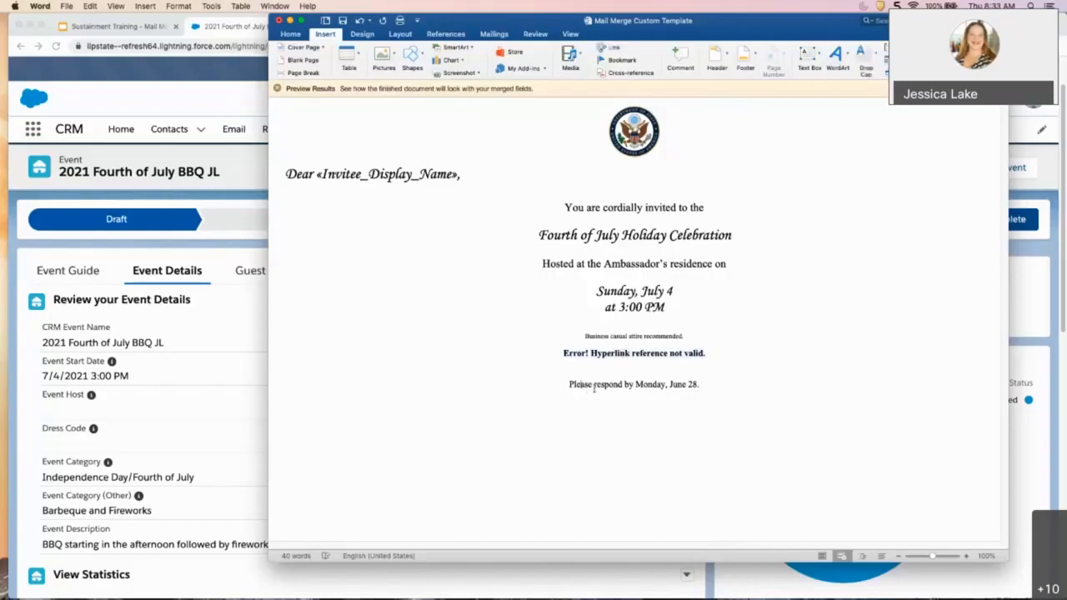
{"action": "left_click_drag", "start_coordinate": [736, 354], "coordinate": [557, 349]}
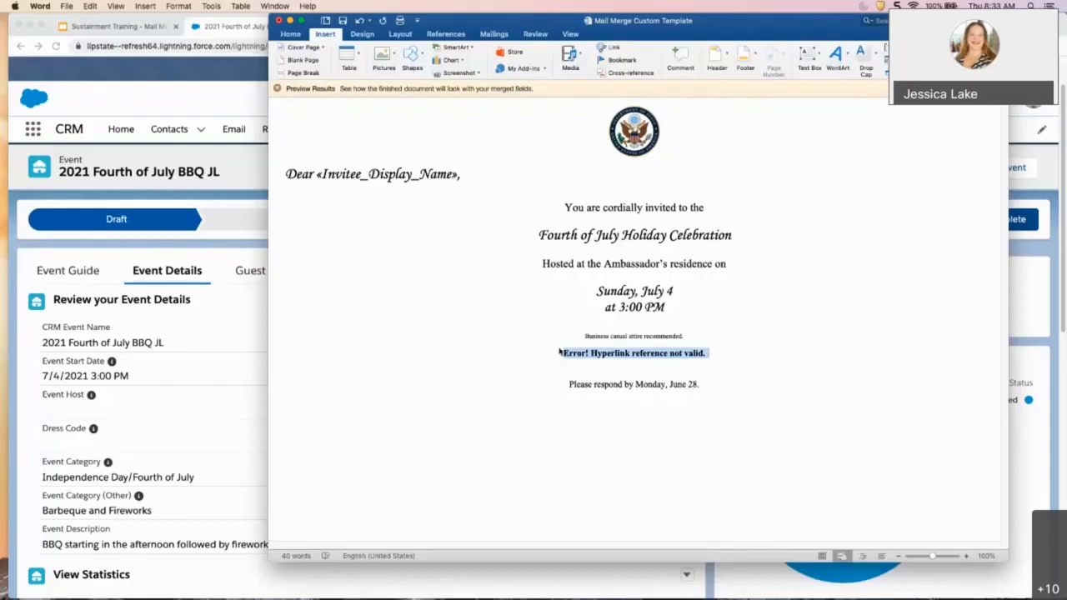
{"action": "key", "text": "Delete"}
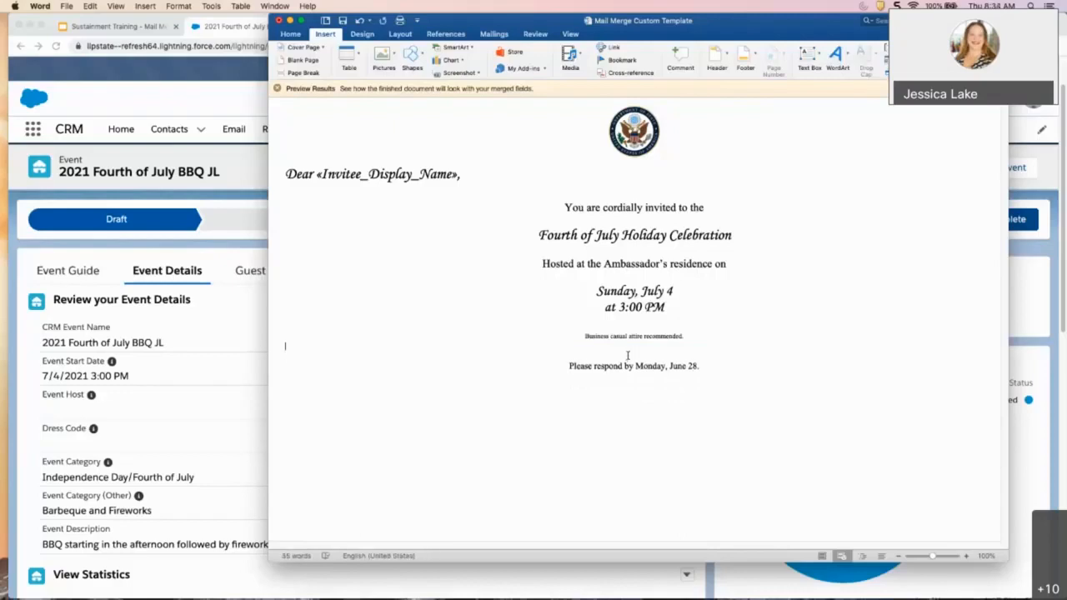
{"action": "key", "text": "BackSpace"}
{"action": "left_click_drag", "start_coordinate": [562, 354], "coordinate": [704, 357]}
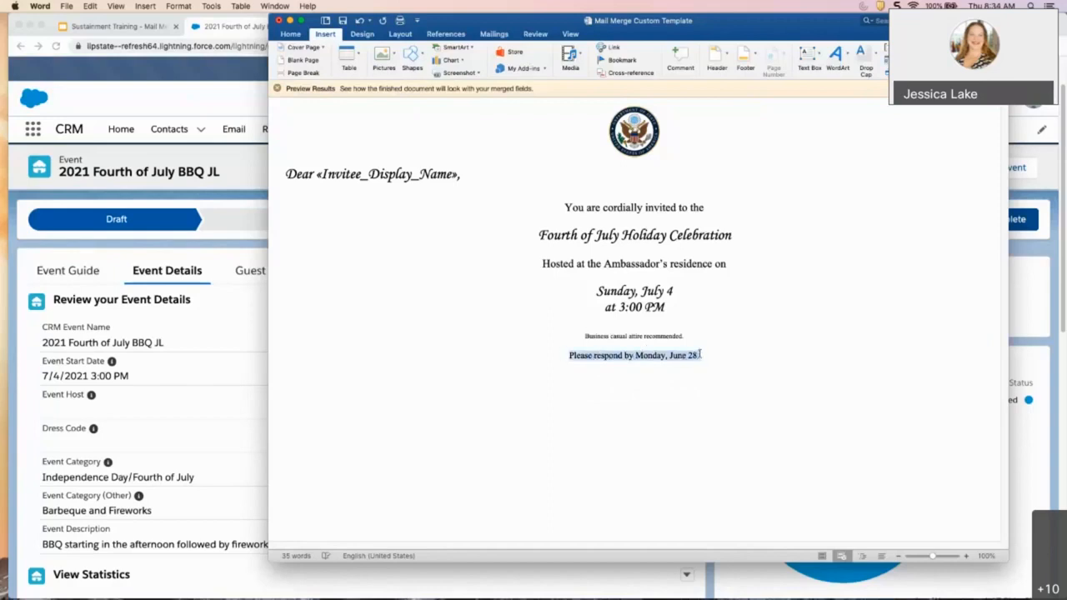
{"action": "left_click", "coordinate": [721, 355]}
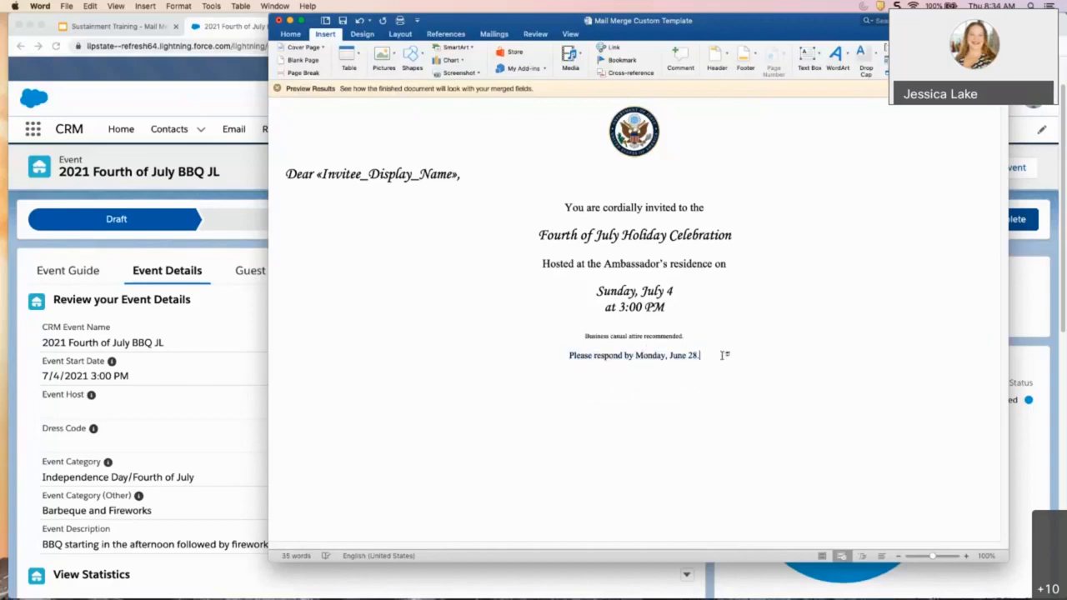
{"action": "key", "text": "super+z"}
{"action": "key", "text": "super+z"}
{"action": "key", "text": "super+z"}
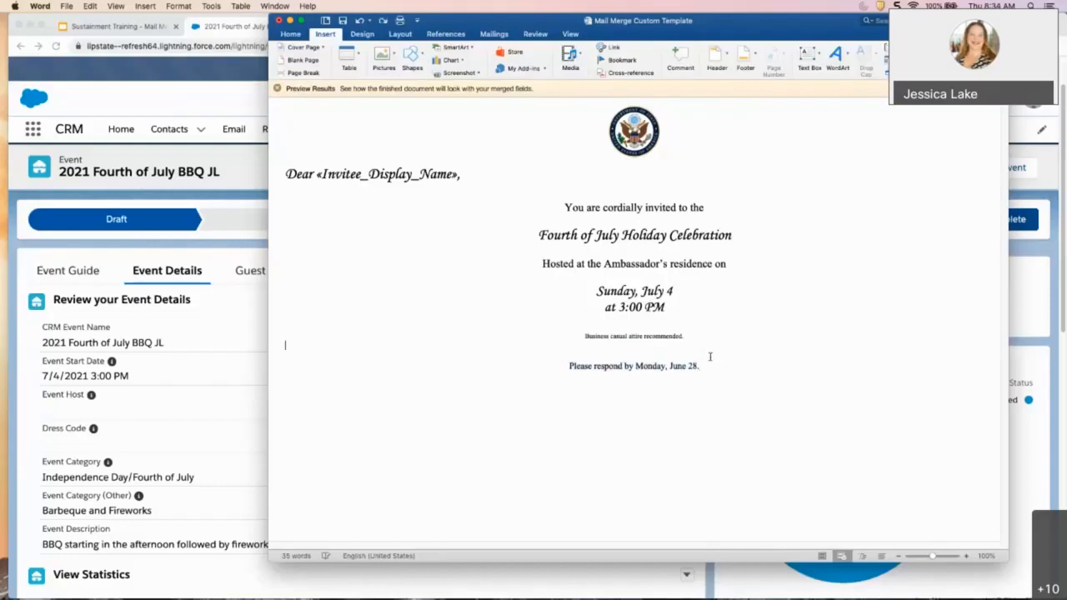
{"action": "left_click", "coordinate": [721, 370]}
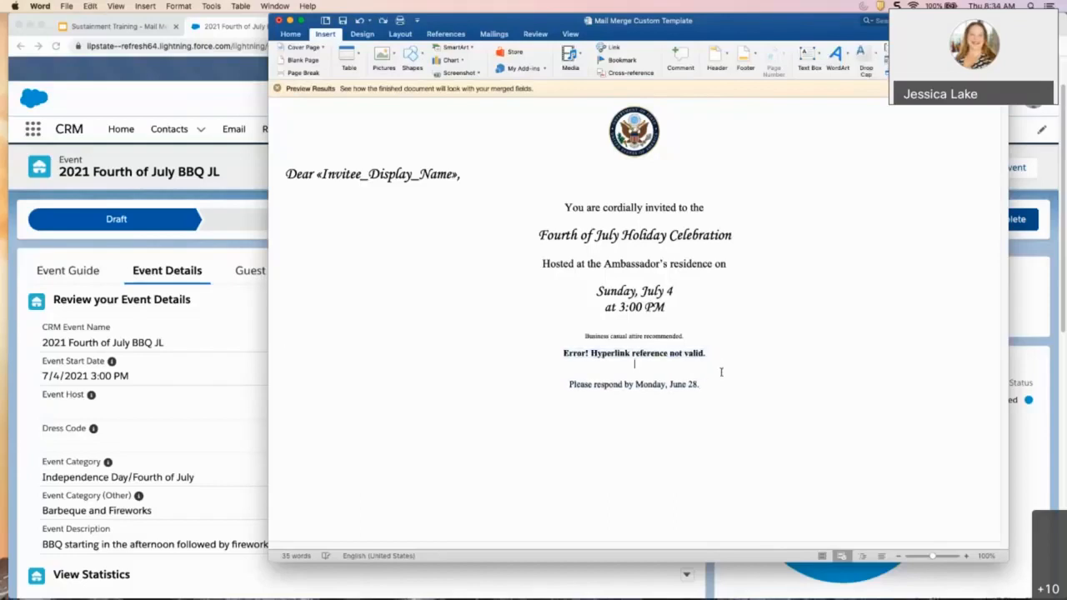
{"action": "key", "text": "BackSpace"}
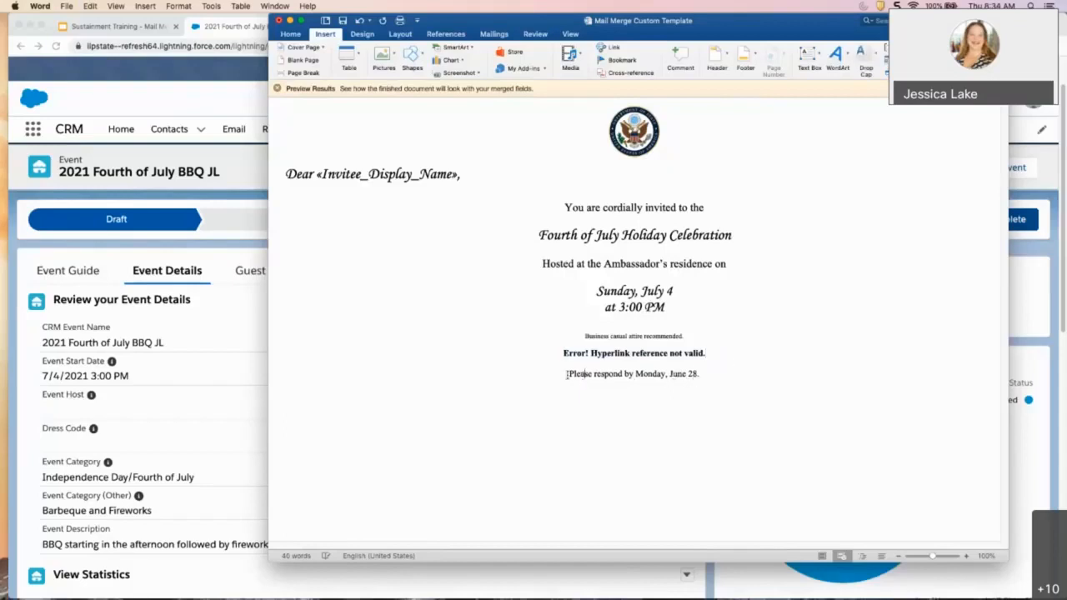
Step: Add the line "View QR Code." beneath "Please respond by Monday, June 28."
{"action": "key", "text": "Return"}
{"action": "key", "text": "BackSpace"}
{"action": "key", "text": "Return"}
{"action": "type", "text": "QR C"}
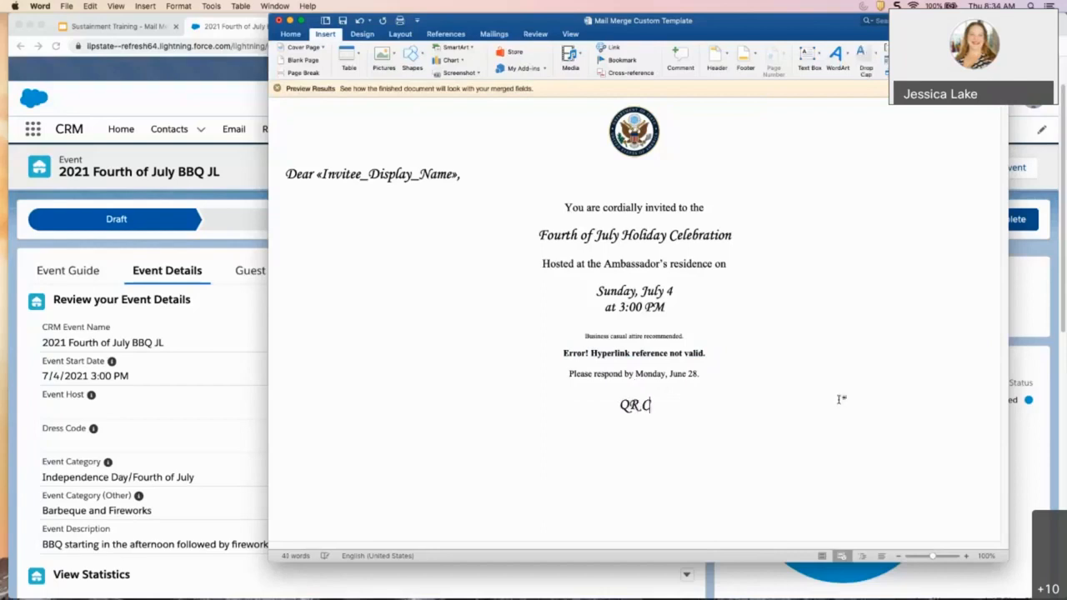
{"action": "type", "text": "ode"}
{"action": "key", "text": "Home"}
{"action": "type", "text": "View"}
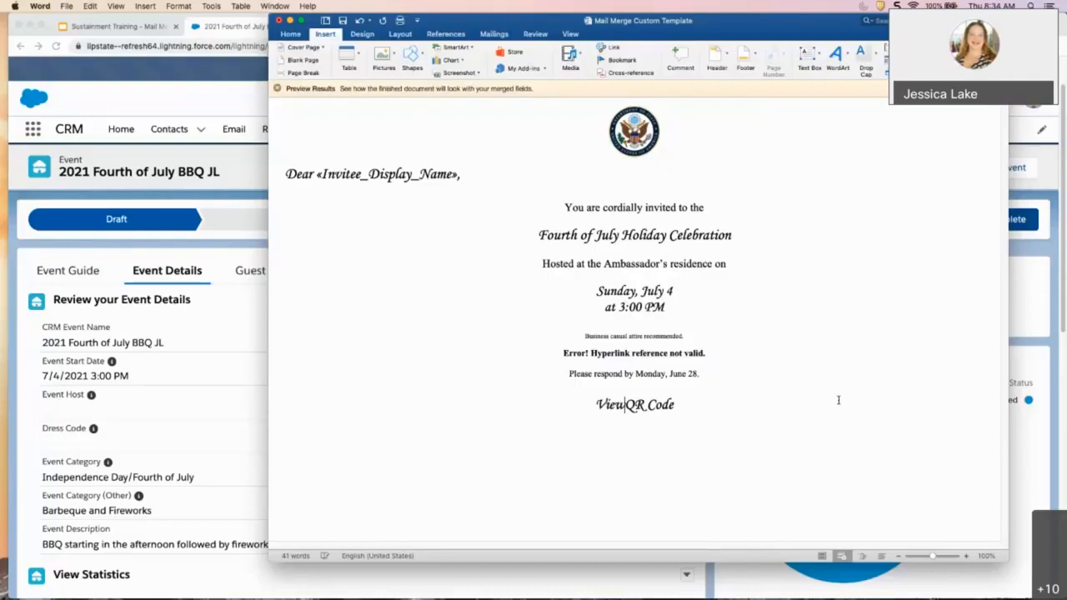
{"action": "left_click", "coordinate": [704, 404]}
{"action": "type", "text": "."}
Step: Replace the "View QR Code." text with a Hyperlink field, preserving formatting during updates
{"action": "left_click_drag", "start_coordinate": [587, 405], "coordinate": [681, 406]}
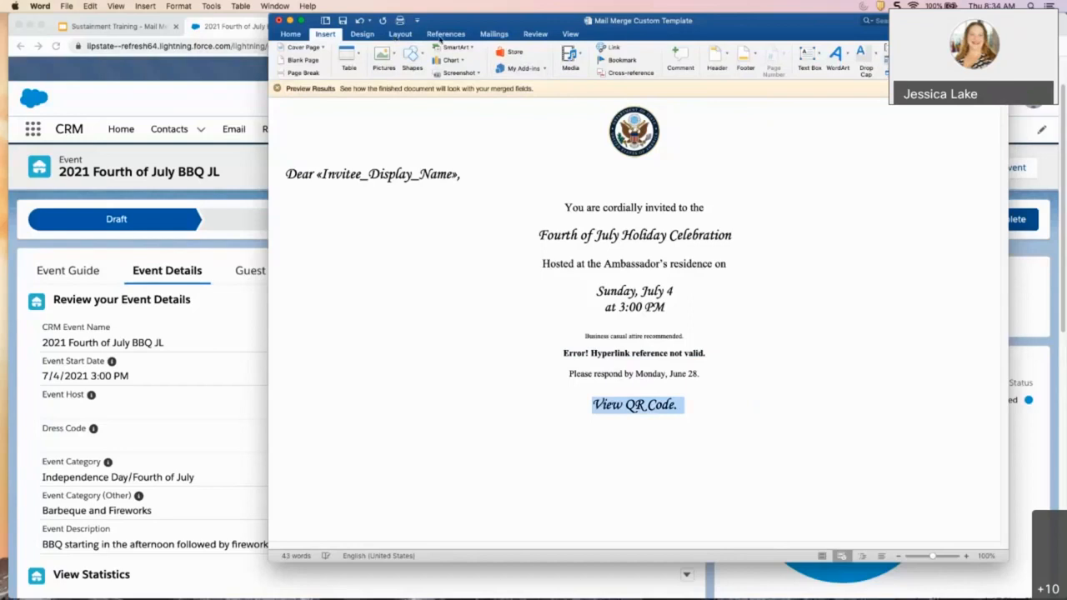
{"action": "left_click", "coordinate": [153, 7]}
{"action": "mouse_move", "coordinate": [115, 7]}
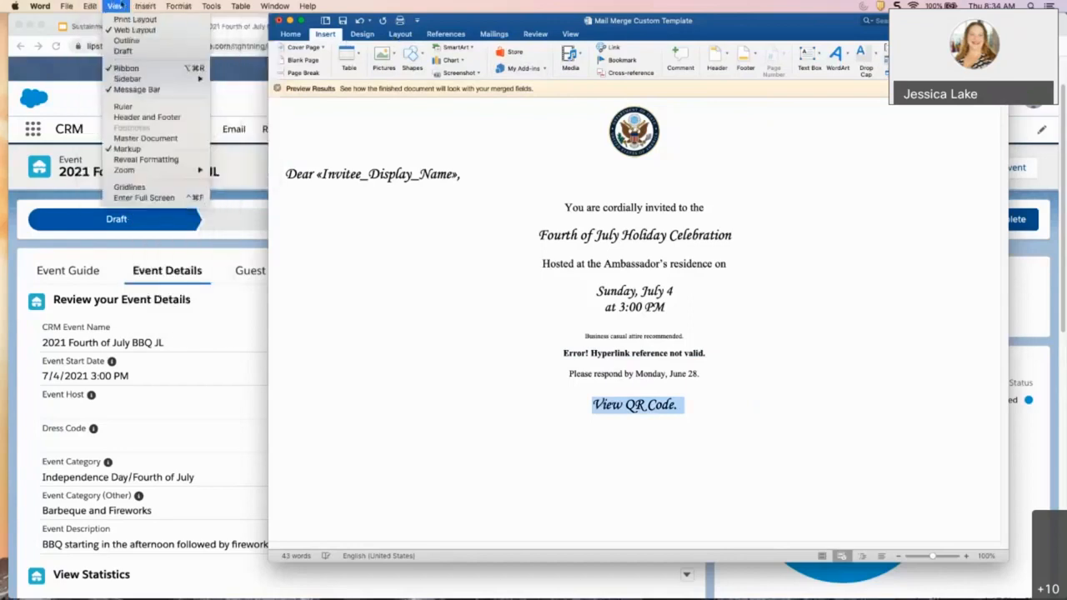
{"action": "left_click", "coordinate": [178, 295]}
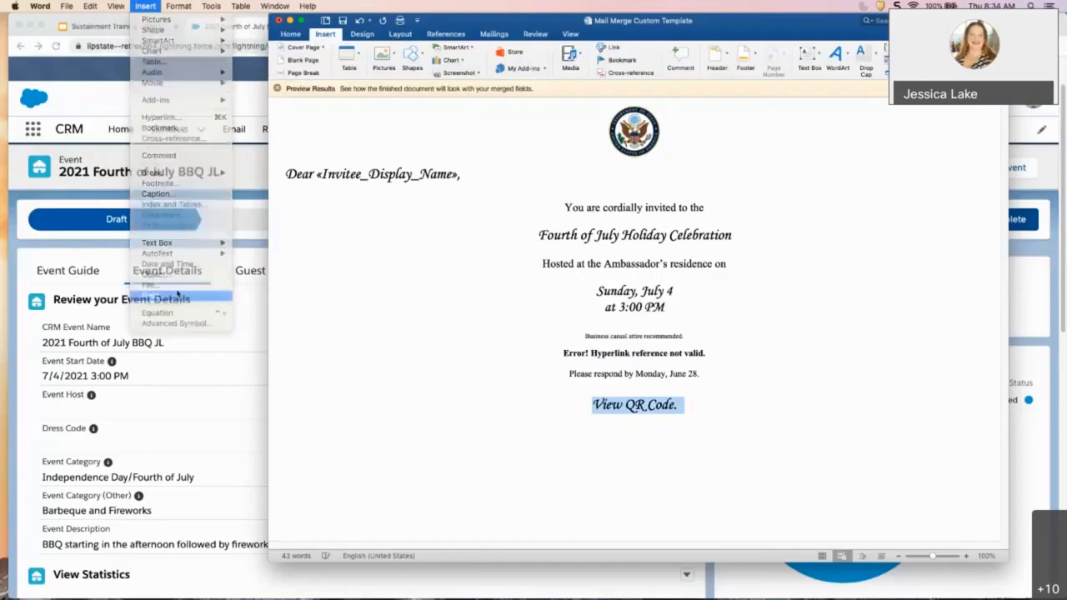
{"action": "scroll", "coordinate": [628, 181], "scroll_direction": "down", "scroll_amount": 2}
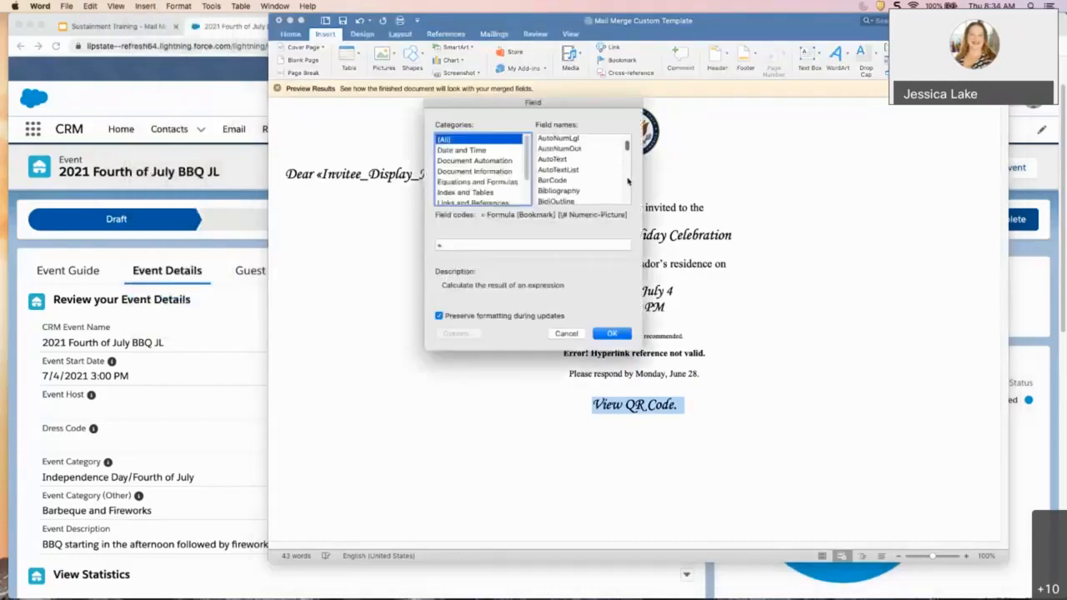
{"action": "scroll", "coordinate": [628, 181], "scroll_direction": "down", "scroll_amount": 2}
{"action": "scroll", "coordinate": [629, 181], "scroll_direction": "down", "scroll_amount": 8}
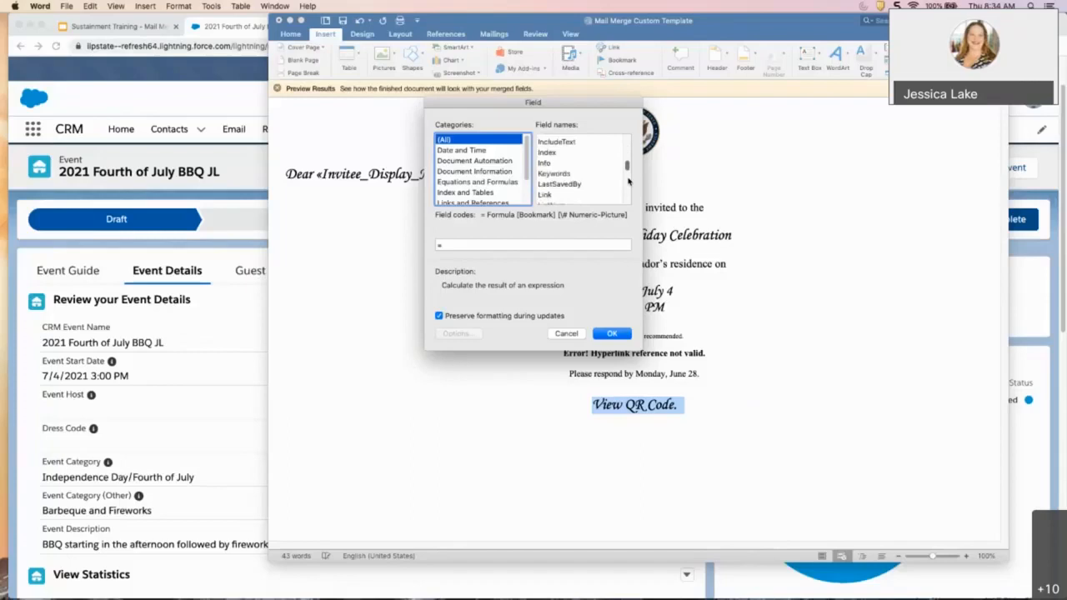
{"action": "scroll", "coordinate": [628, 179], "scroll_direction": "up", "scroll_amount": 2}
{"action": "scroll", "coordinate": [627, 177], "scroll_direction": "up", "scroll_amount": 3}
{"action": "scroll", "coordinate": [627, 171], "scroll_direction": "up", "scroll_amount": 5}
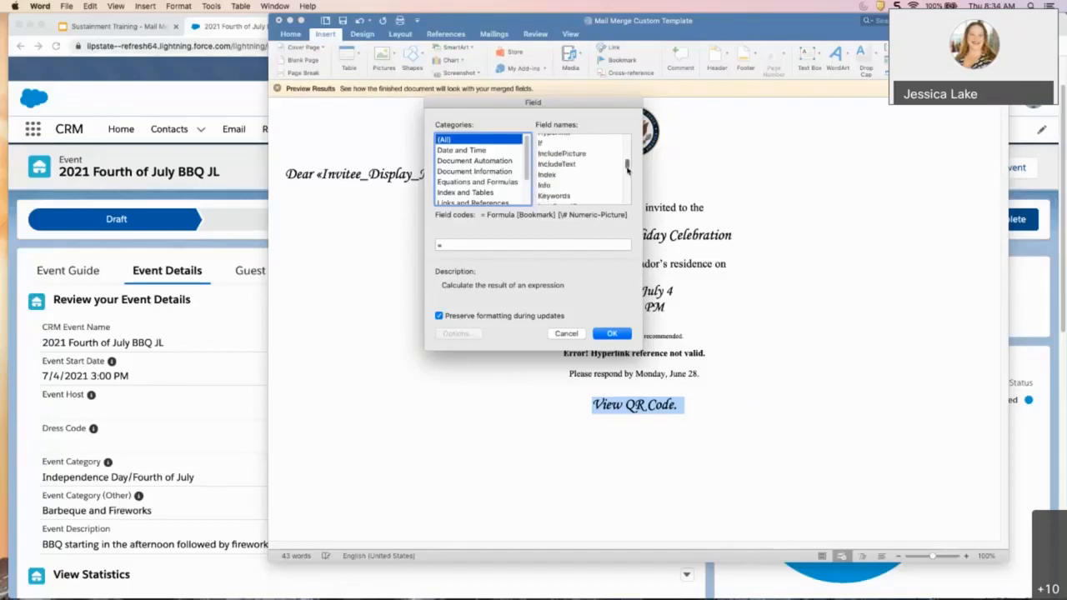
{"action": "left_click", "coordinate": [578, 162]}
{"action": "left_click", "coordinate": [604, 338]}
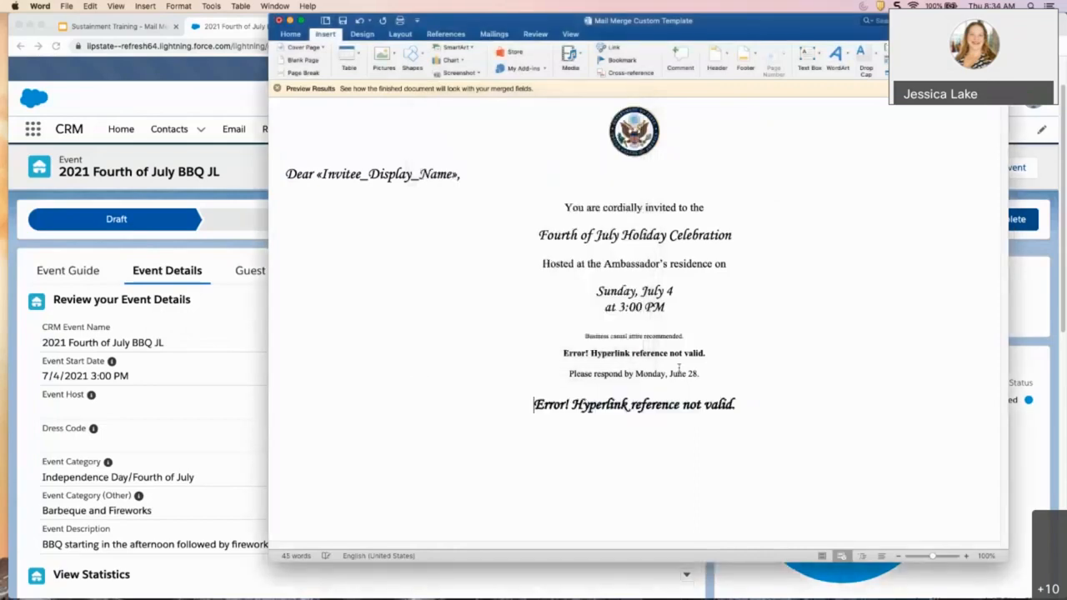
Step: Show the document's field codes and place the insertion point before the MERGEFORMAT switch in the lower HYPERLINK code
{"action": "key", "text": "BackSpace"}
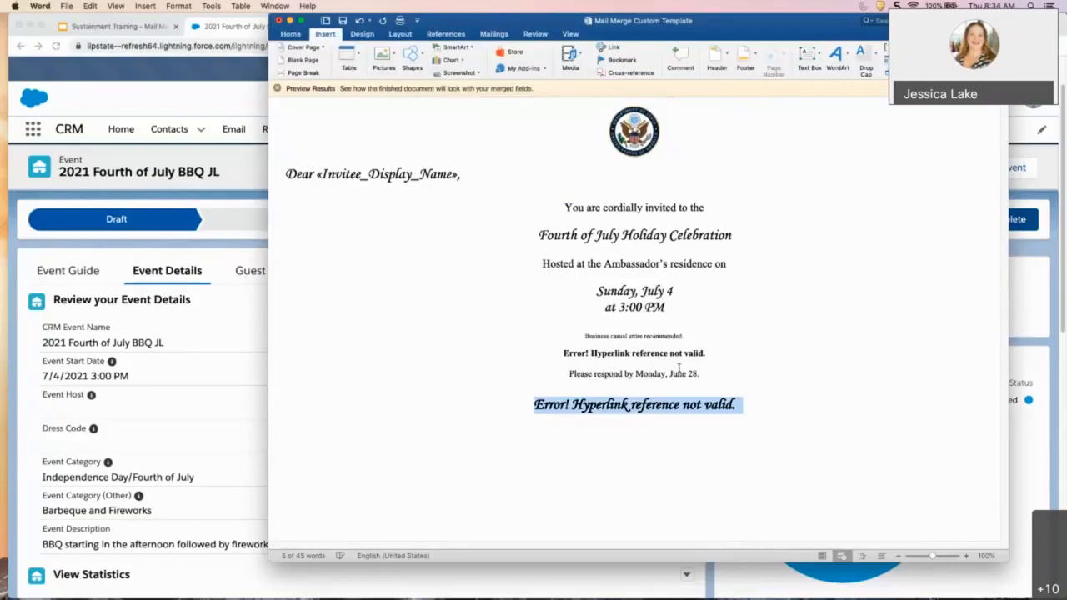
{"action": "key", "text": "alt+F9"}
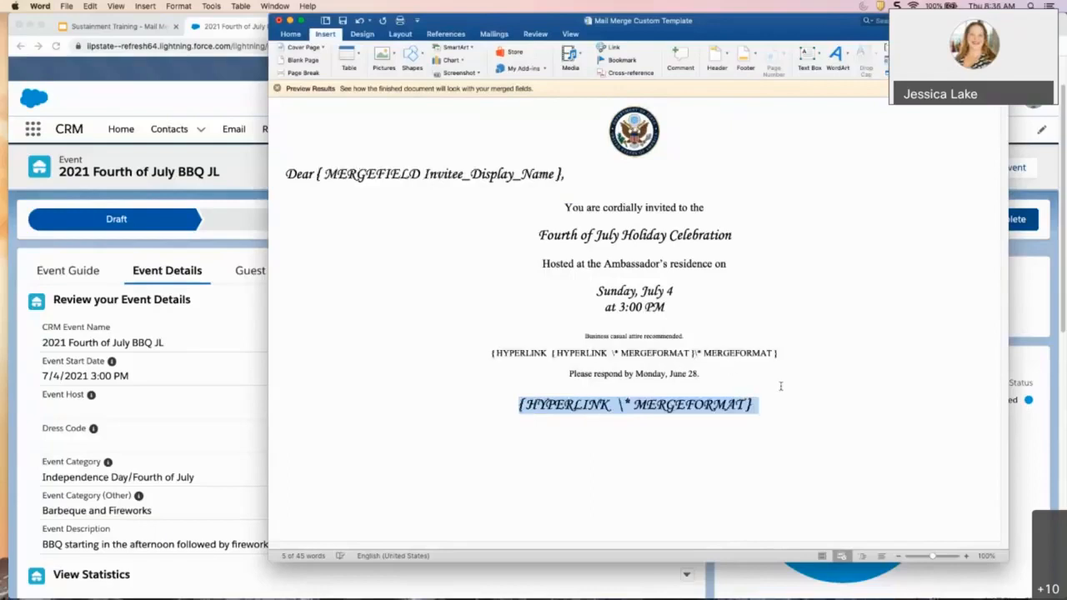
{"action": "left_click", "coordinate": [619, 405]}
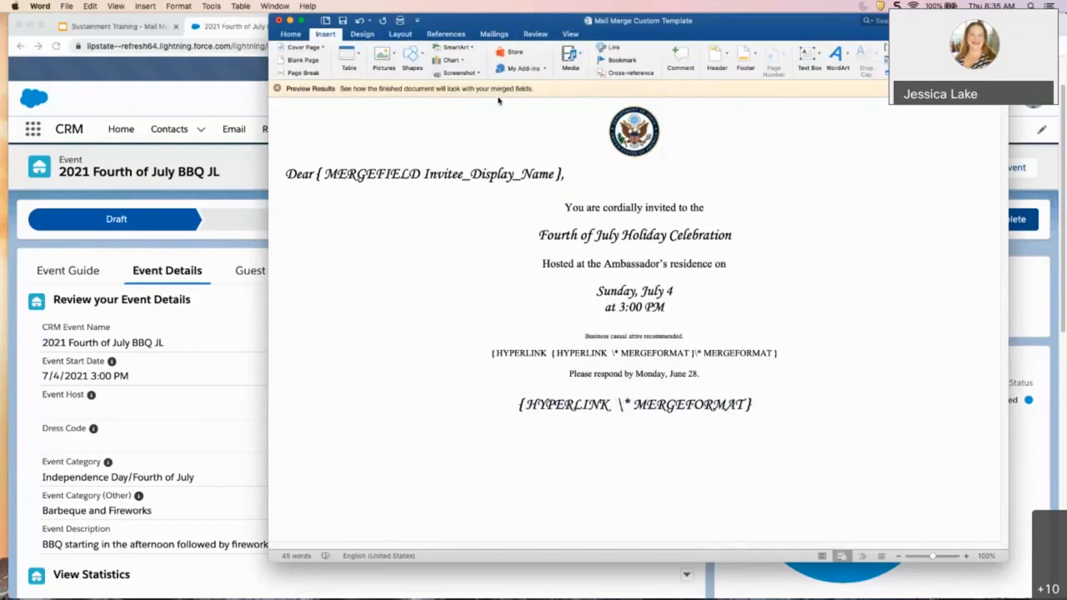
{"action": "left_click", "coordinate": [145, 6]}
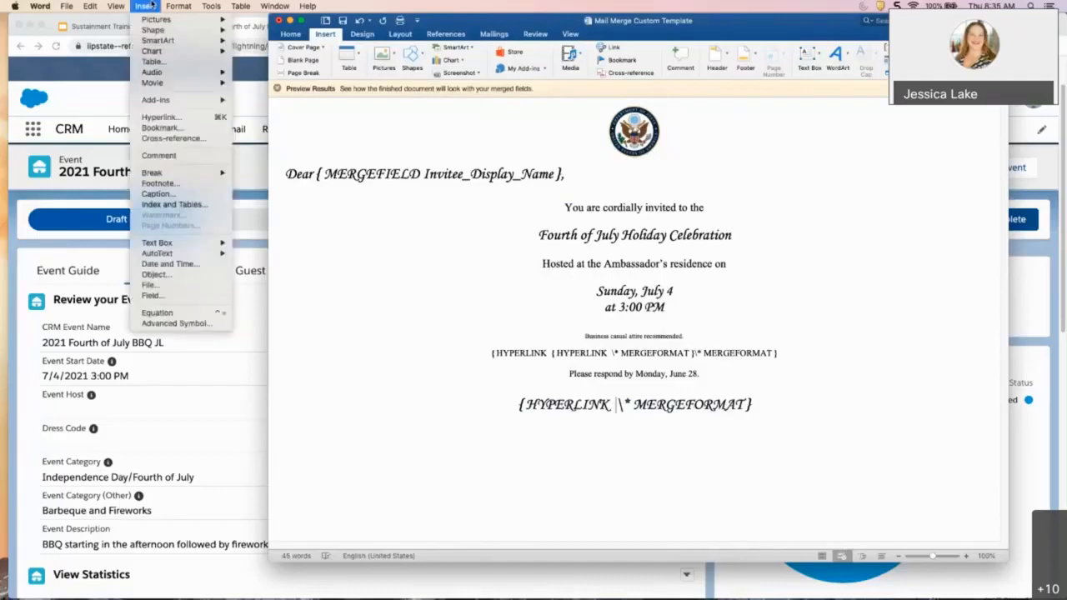
{"action": "left_click", "coordinate": [177, 297]}
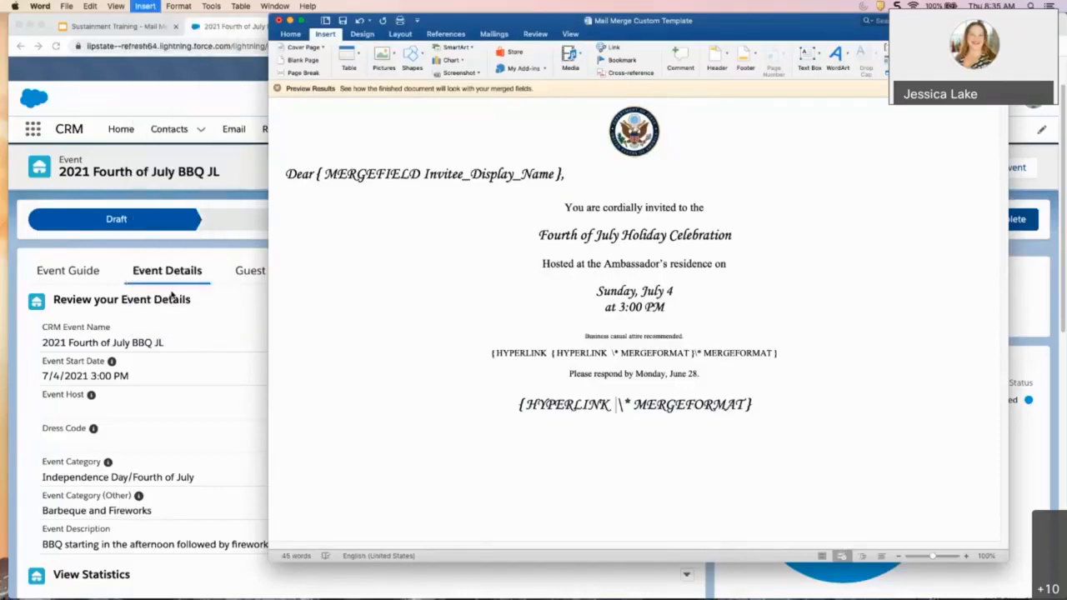
{"action": "left_click", "coordinate": [565, 333]}
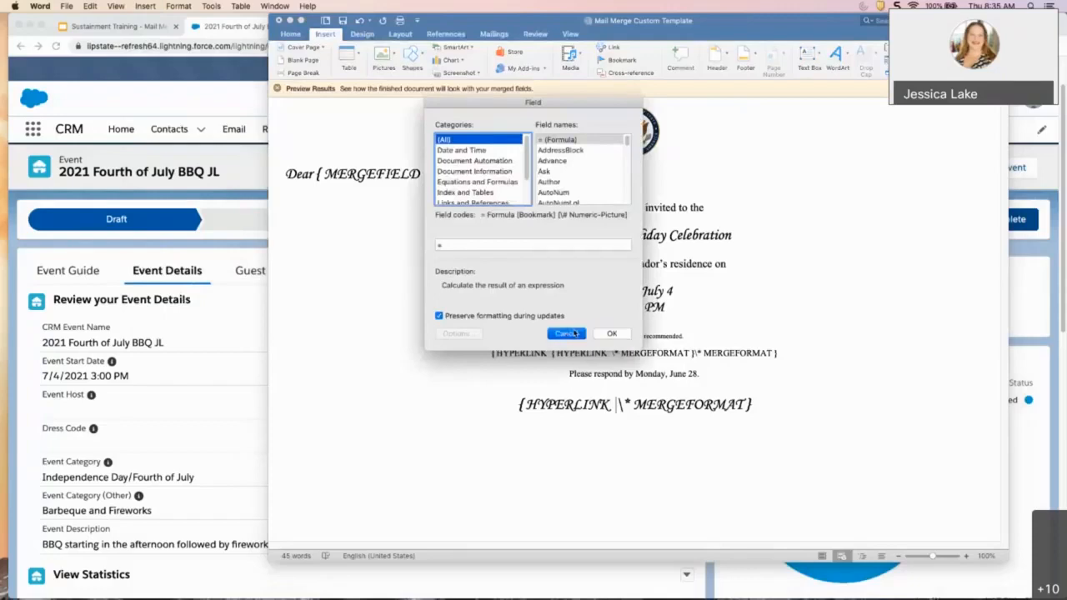
Step: Insert the QRCodeURL merge field inside the lower HYPERLINK code, before its MERGEFORMAT switch
{"action": "left_click", "coordinate": [494, 34]}
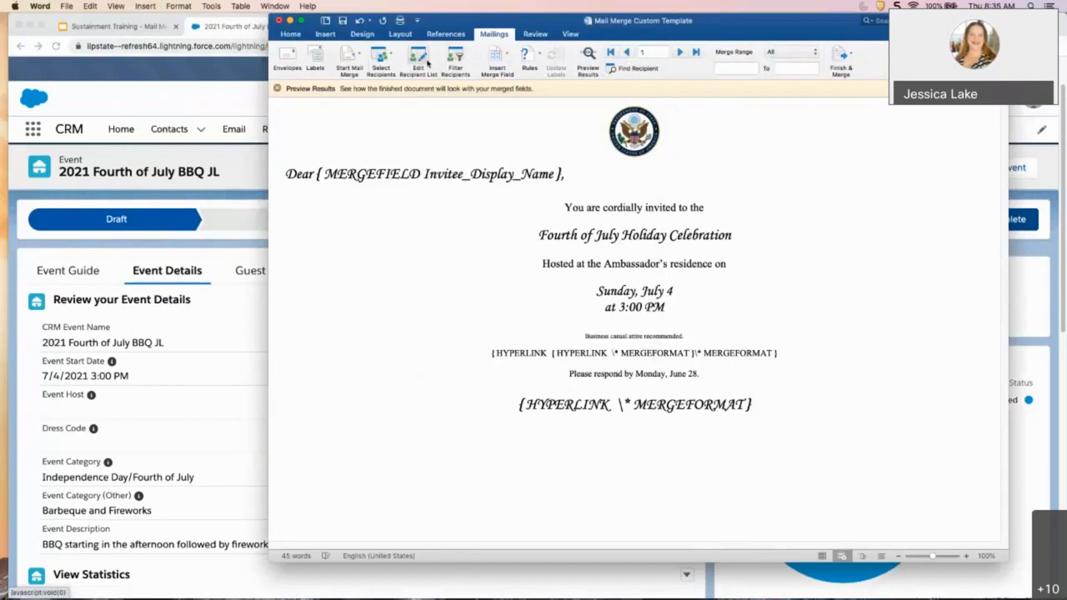
{"action": "left_click", "coordinate": [493, 56]}
{"action": "left_click", "coordinate": [516, 260]}
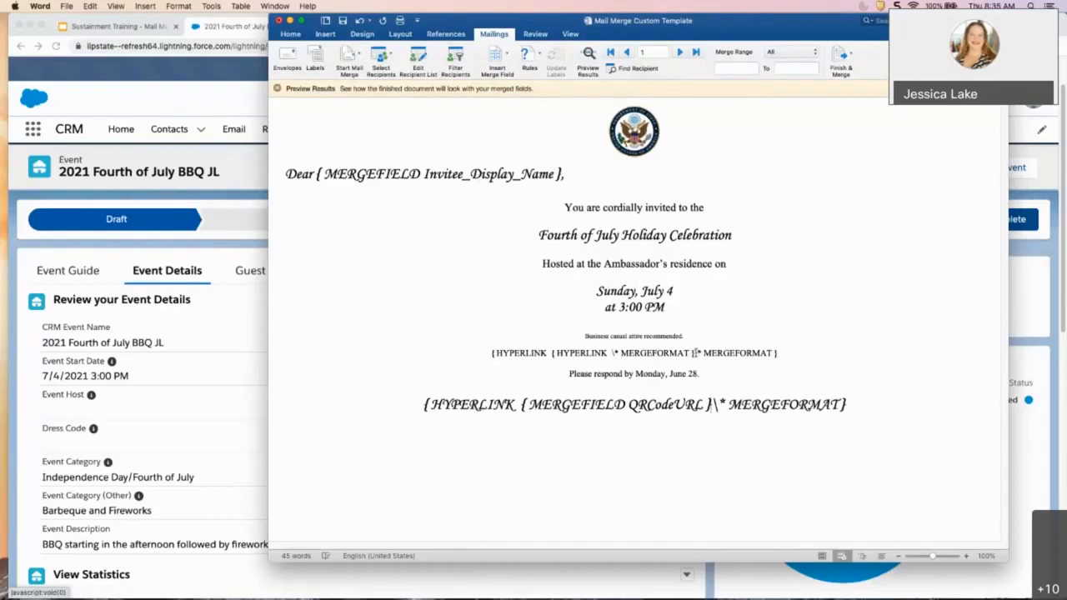
Step: Replace the nested HYPERLINK field in the upper hyperlink code with the RSVP_Link merge field, and hide the field codes
{"action": "left_click_drag", "start_coordinate": [694, 352], "coordinate": [642, 355]}
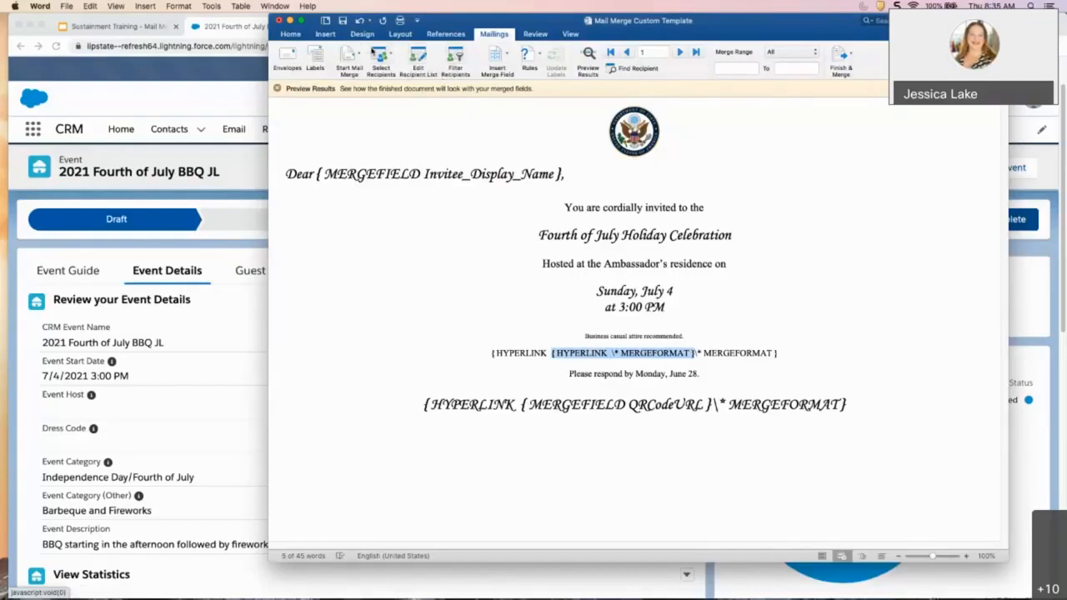
{"action": "left_click", "coordinate": [496, 55]}
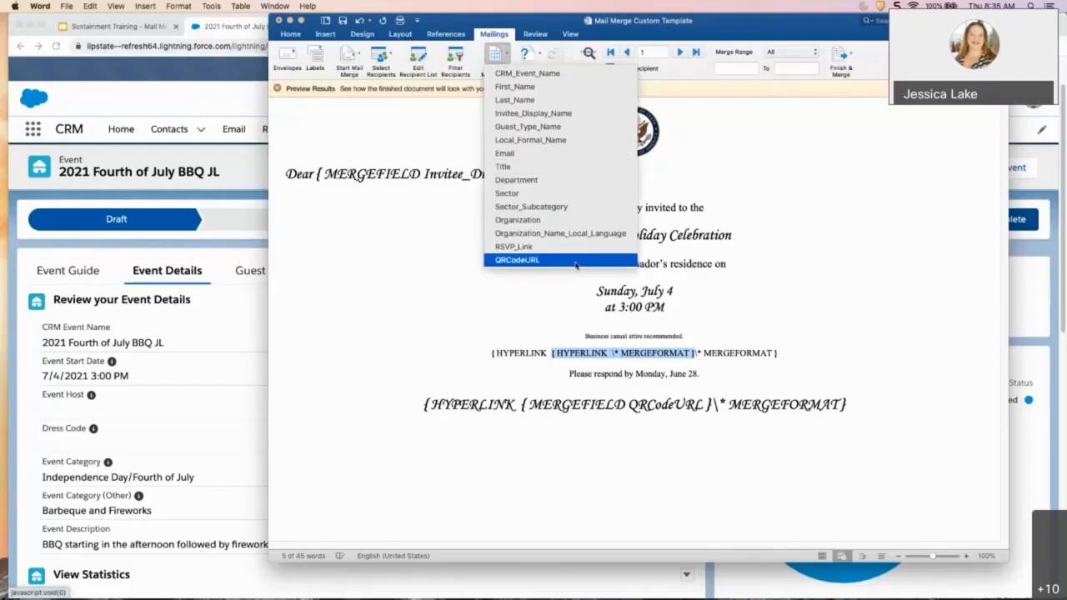
{"action": "left_click", "coordinate": [533, 252]}
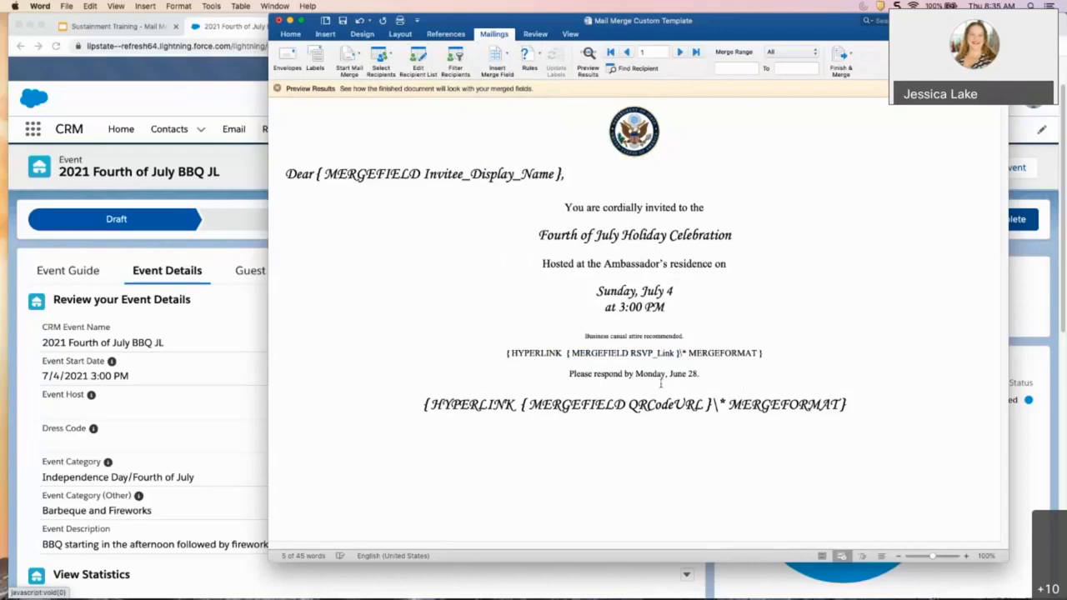
{"action": "key", "text": "Left"}
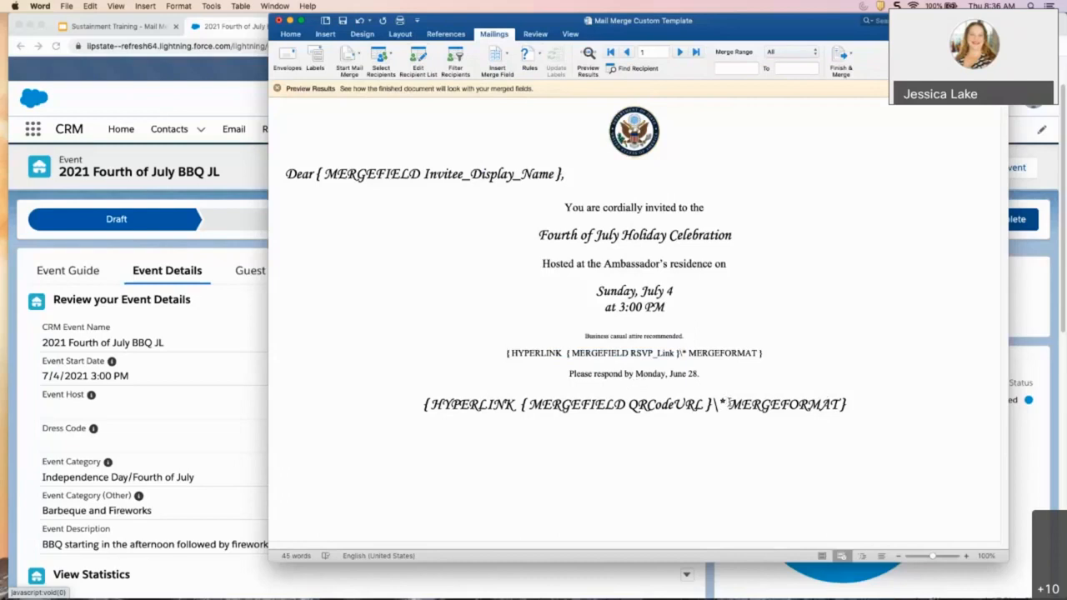
{"action": "key", "text": "alt+F9"}
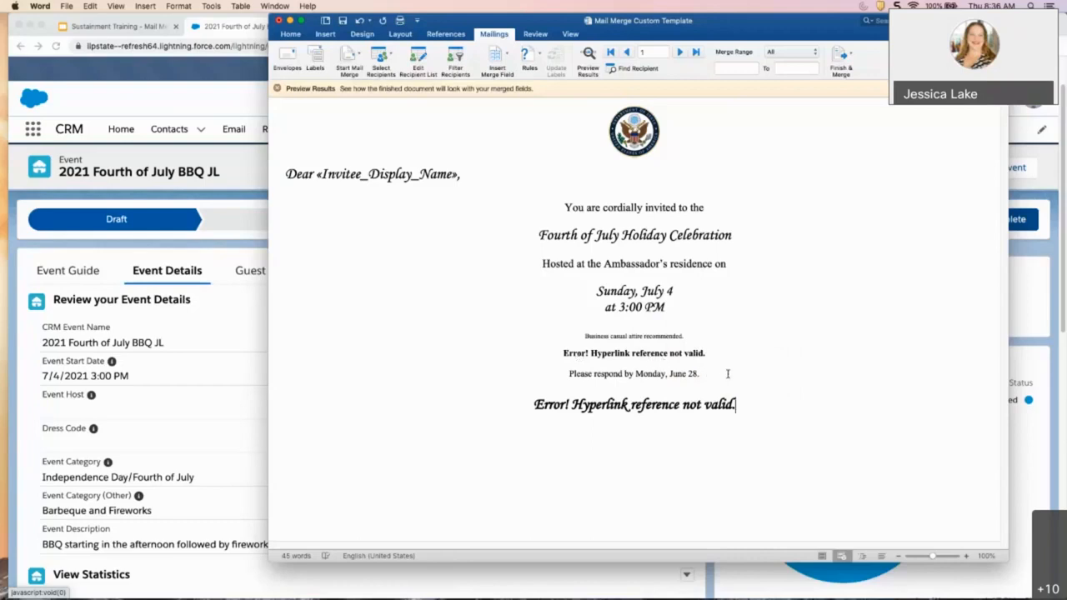
Step: Copy the line "Please respond by Monday, June 28." and delete it from between the two hyperlink fields
{"action": "left_click_drag", "start_coordinate": [725, 374], "coordinate": [587, 374]}
{"action": "key", "text": "super+c"}
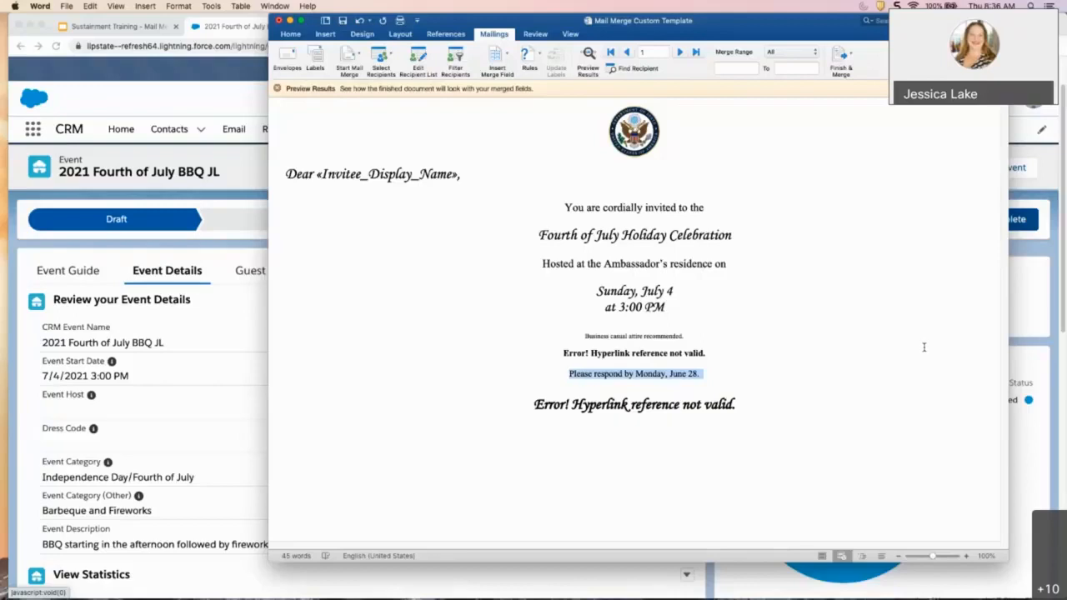
{"action": "key", "text": "BackSpace"}
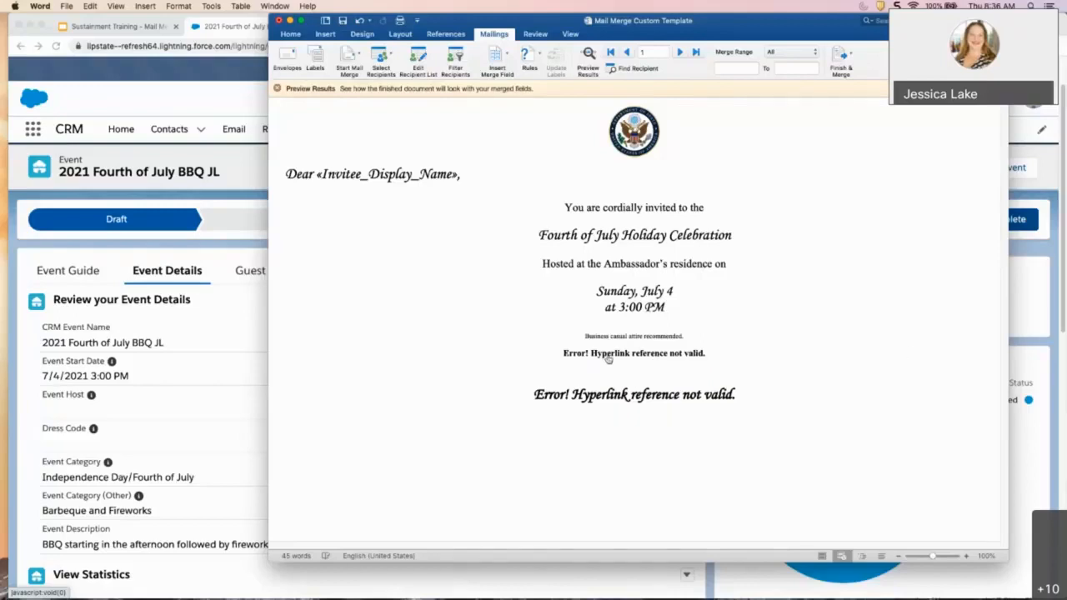
{"action": "key", "text": "super+Tab"}
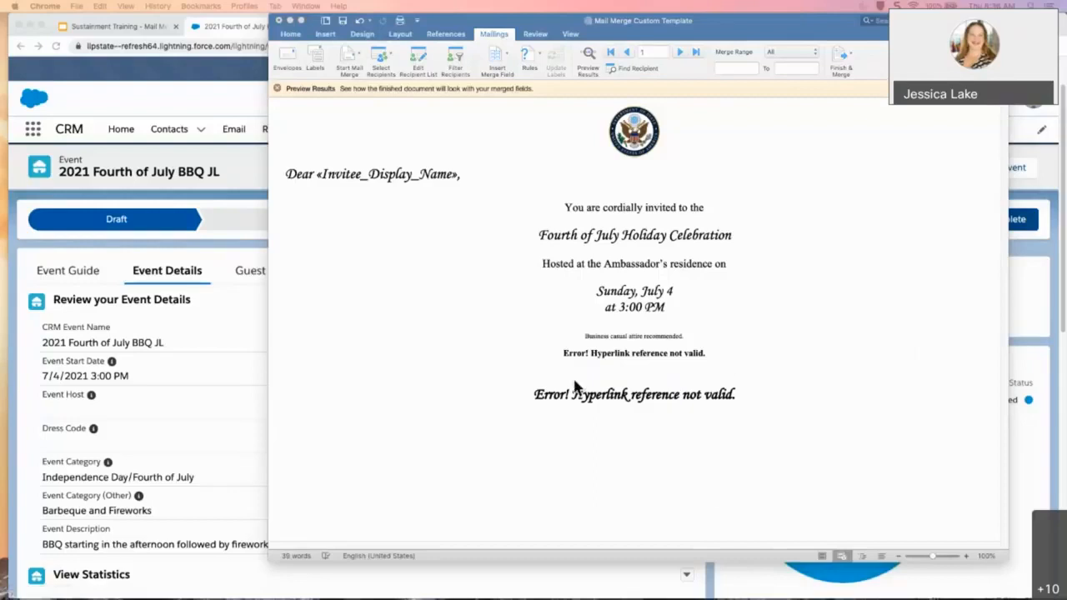
{"action": "left_click", "coordinate": [589, 339]}
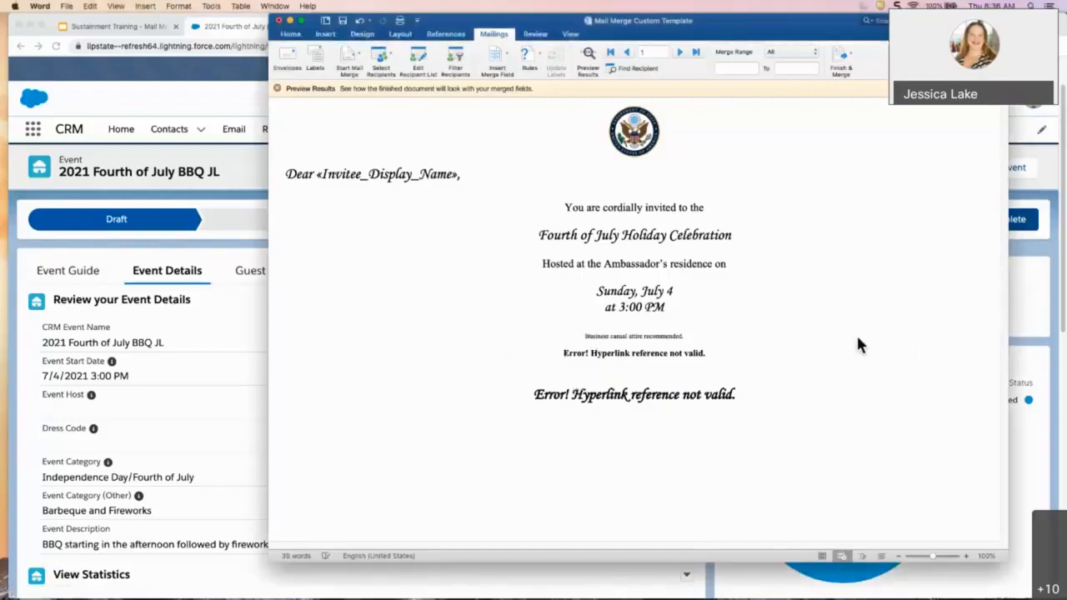
Step: Paste "Please respond by Monday, June 28." over the upper hyperlink's displayed text, and remove the extra line break and trailing character
{"action": "key", "text": "shift+Right"}
{"action": "key", "text": "shift+Right"}
{"action": "key", "text": "shift+Right"}
{"action": "key", "text": "shift+Right"}
{"action": "key", "text": "shift+Right"}
{"action": "key", "text": "shift+Right"}
{"action": "key", "text": "shift+Right"}
{"action": "key", "text": "shift+Right"}
{"action": "key", "text": "shift+Right"}
{"action": "key", "text": "shift+Right"}
{"action": "key", "text": "shift+Right"}
{"action": "key", "text": "shift+Right"}
{"action": "key", "text": "shift+Right"}
{"action": "key", "text": "shift+Right"}
{"action": "key", "text": "shift+Right"}
{"action": "key", "text": "shift+Right"}
{"action": "key", "text": "shift+Right"}
{"action": "key", "text": "shift+Right"}
{"action": "key", "text": "shift+Right"}
{"action": "key", "text": "shift+Right"}
{"action": "key", "text": "shift+Right"}
{"action": "key", "text": "shift+Right"}
{"action": "key", "text": "shift+Right"}
{"action": "key", "text": "shift+Right"}
{"action": "key", "text": "shift+Right"}
{"action": "key", "text": "shift+Right"}
{"action": "key", "text": "shift+Right"}
{"action": "key", "text": "shift+Right"}
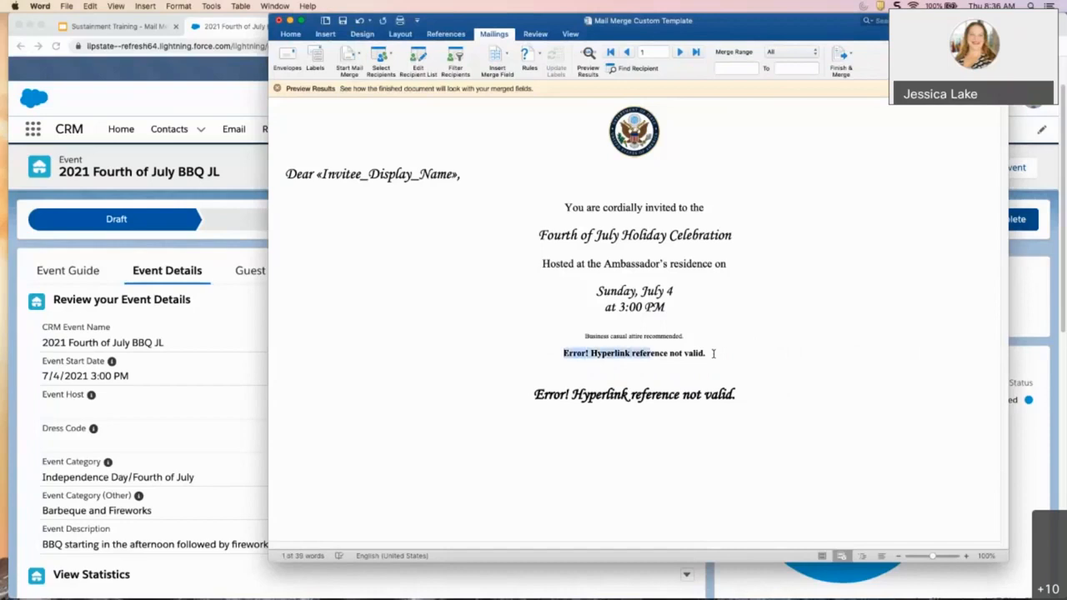
{"action": "key", "text": "shift+Right"}
{"action": "key", "text": "shift+Right"}
{"action": "key", "text": "shift+Right"}
{"action": "key", "text": "shift+Right"}
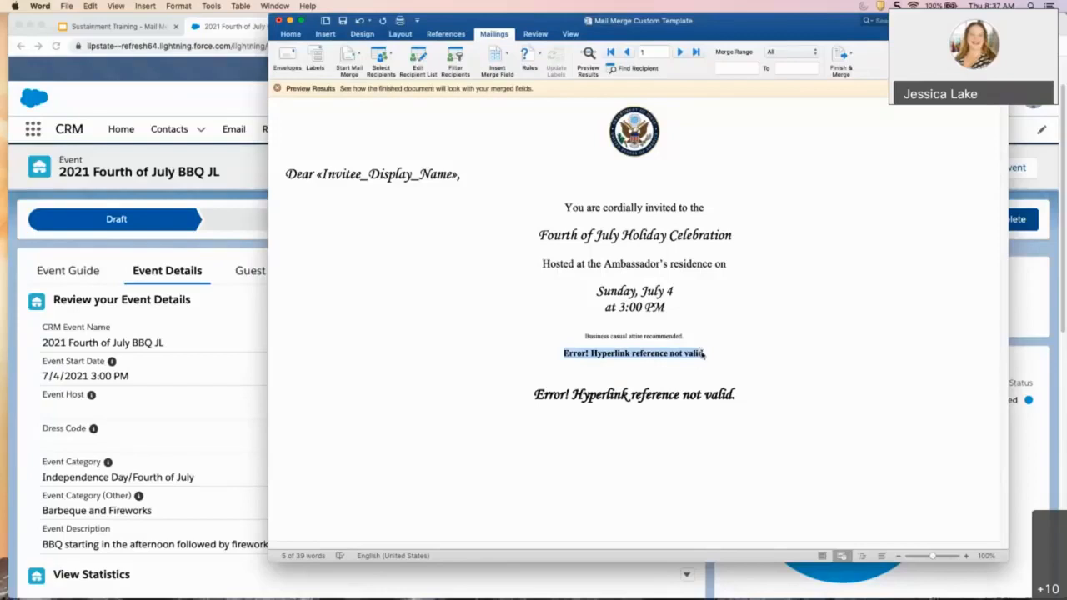
{"action": "key", "text": "super+v"}
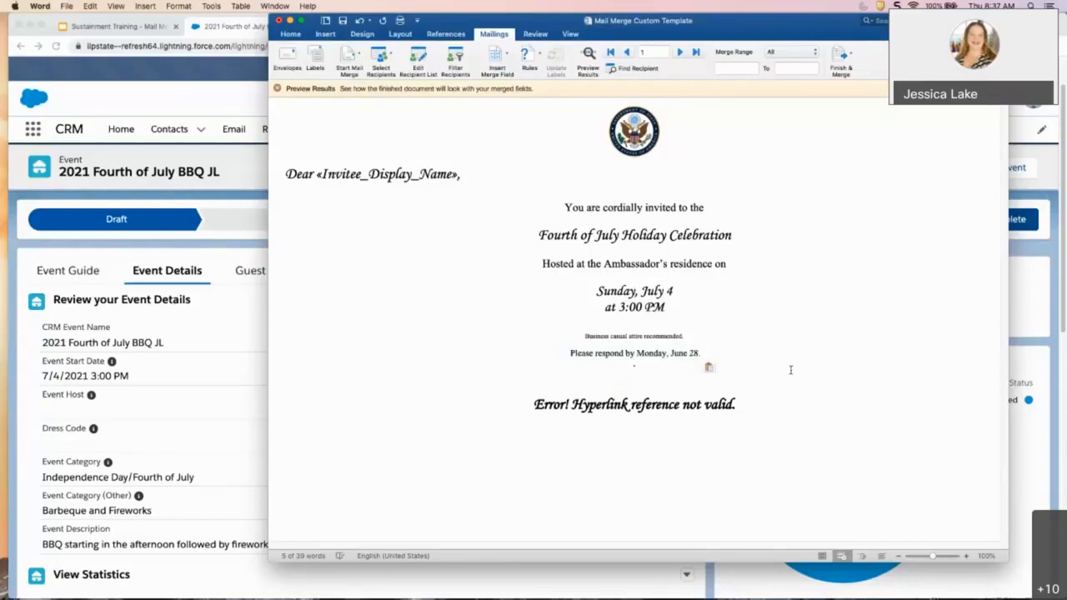
{"action": "key", "text": "BackSpace"}
{"action": "key", "text": "BackSpace"}
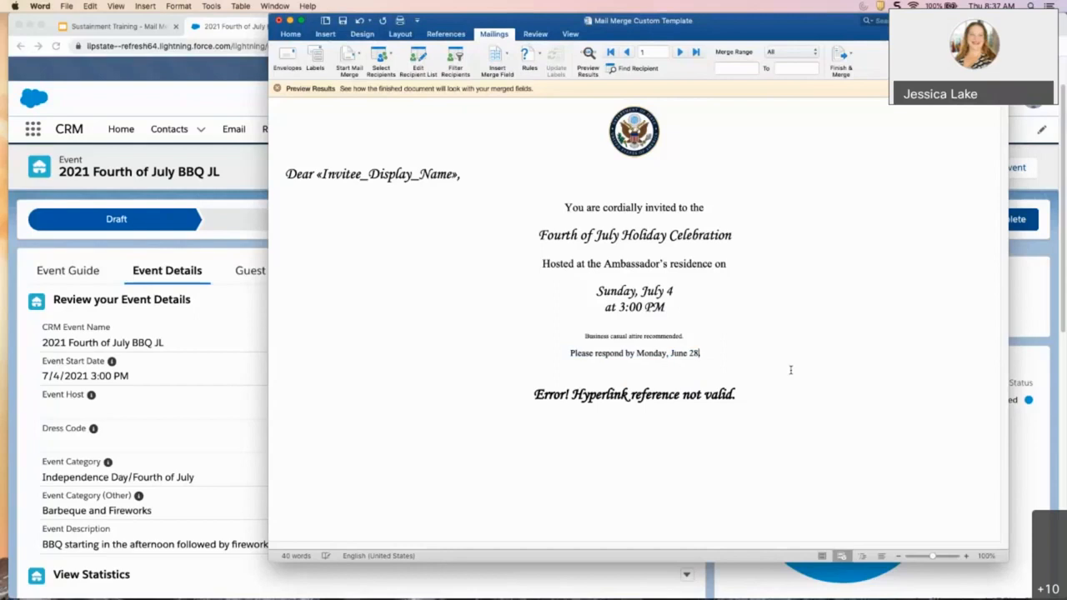
Step: Format the line "Please respond by Monday, June 28." with the blue theme font colour and an underline, keeping size 16
{"action": "left_click", "coordinate": [726, 377]}
{"action": "triple_click", "coordinate": [735, 353]}
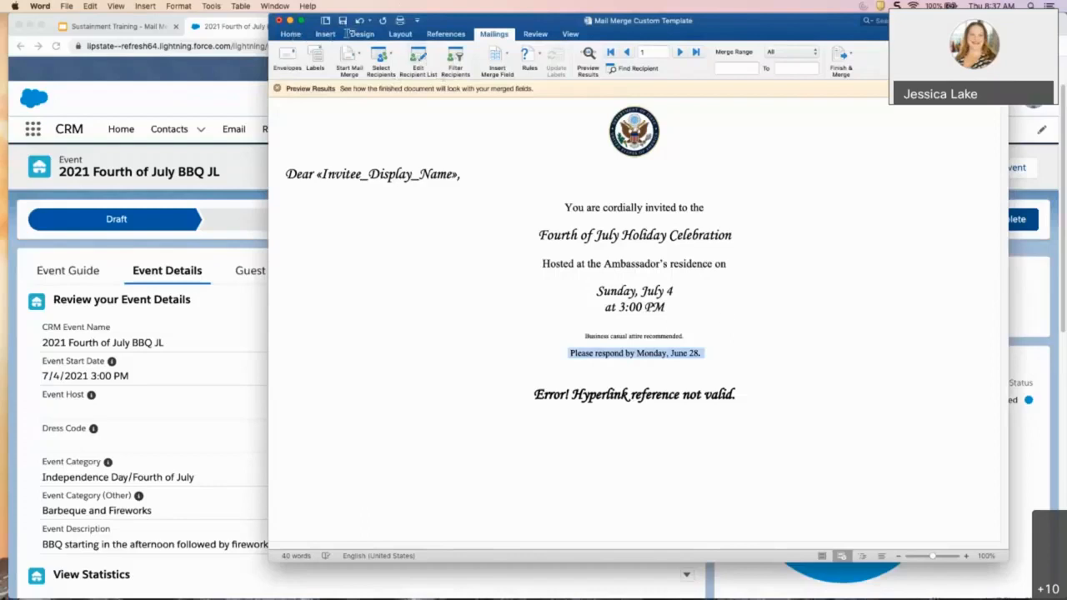
{"action": "double_click", "coordinate": [291, 33]}
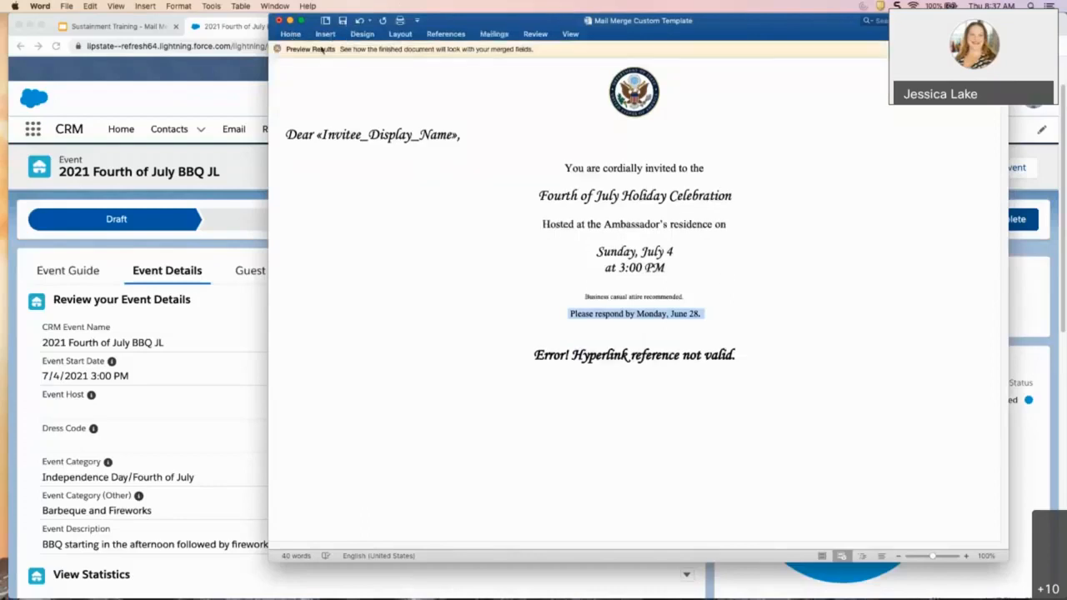
{"action": "left_click", "coordinate": [292, 34]}
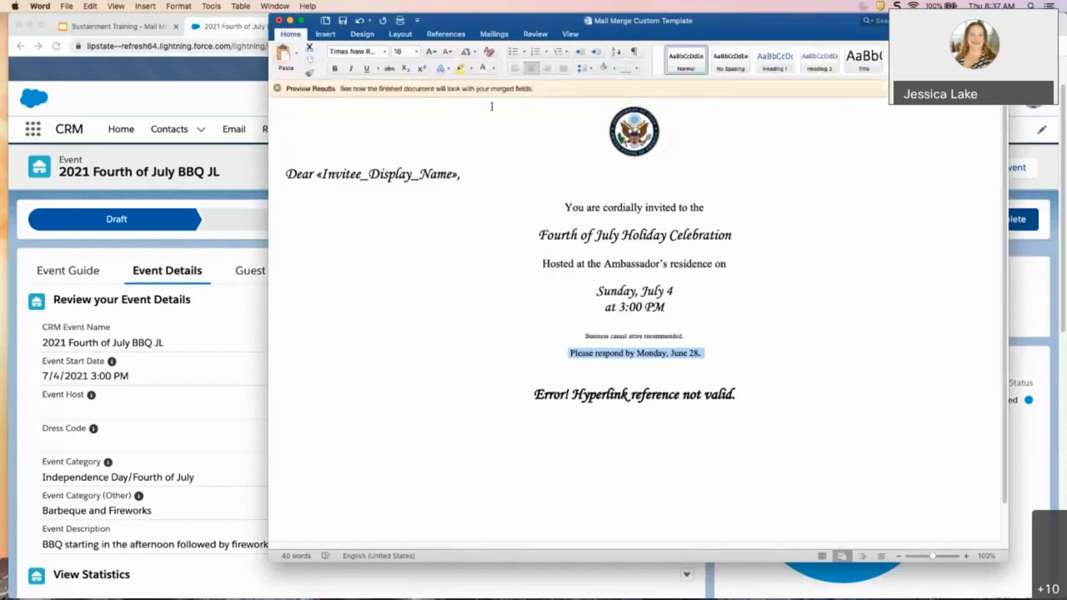
{"action": "left_click", "coordinate": [416, 51]}
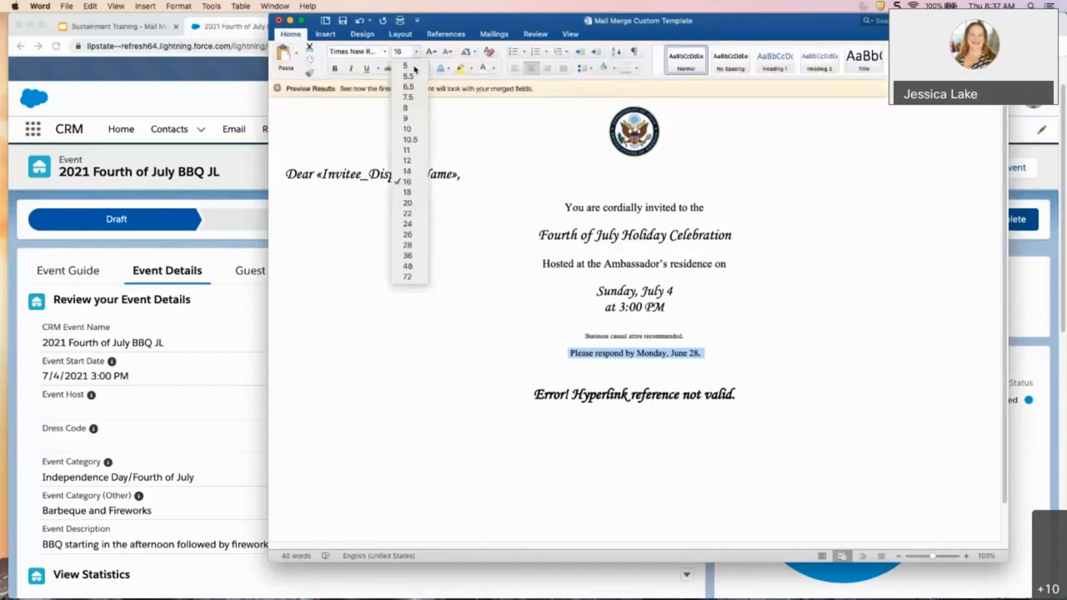
{"action": "left_click", "coordinate": [416, 182]}
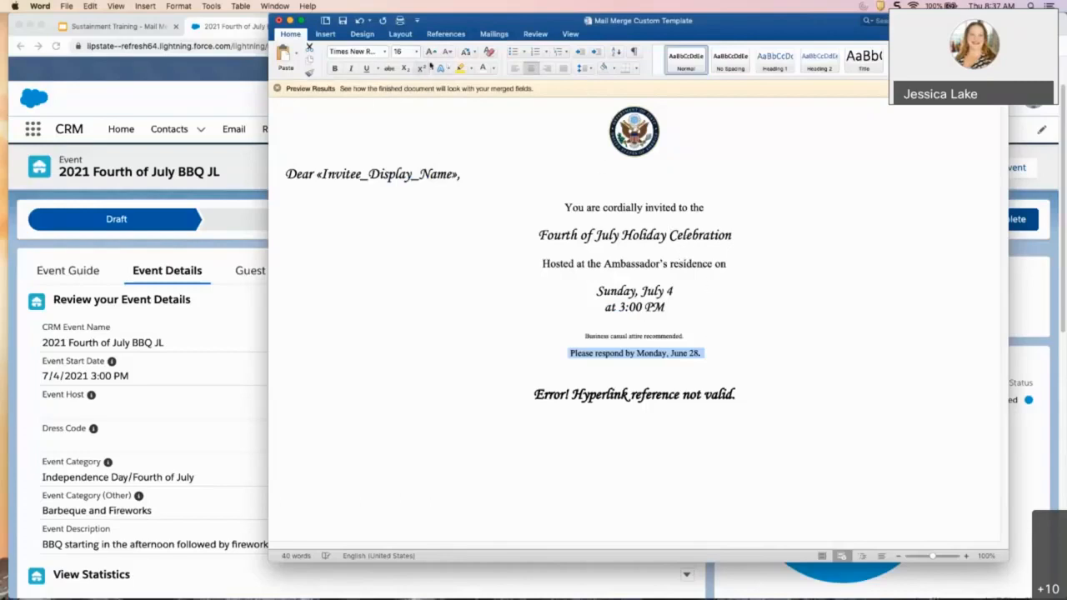
{"action": "left_click", "coordinate": [493, 69]}
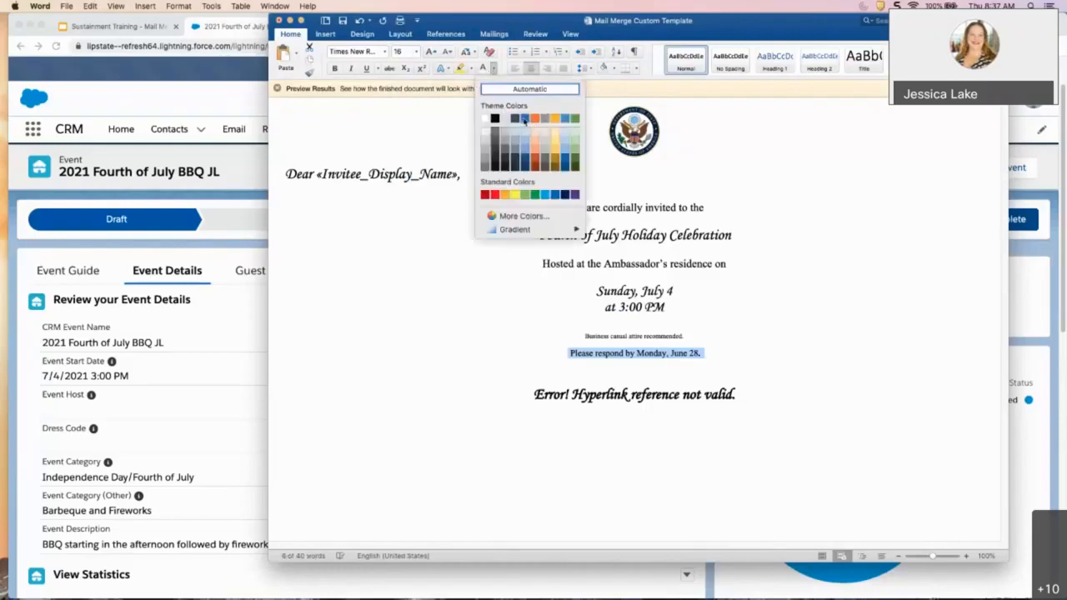
{"action": "left_click", "coordinate": [527, 120]}
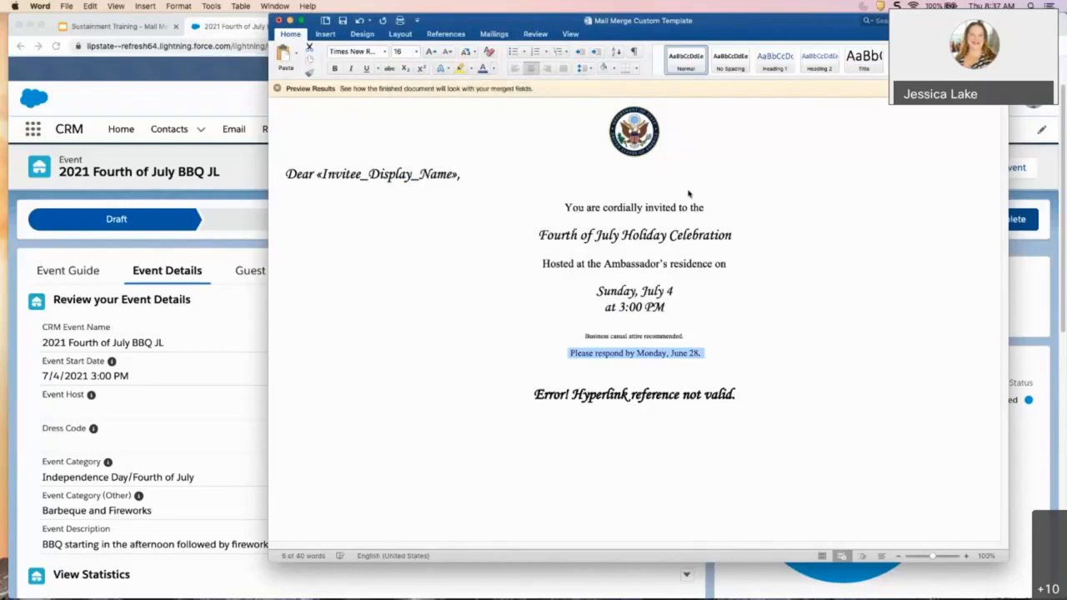
{"action": "key", "text": "super+u"}
Step: Enlarge the underlined "Please respond by Monday, June 28." line, trying font size 26 and settling on 22
{"action": "left_click", "coordinate": [416, 52]}
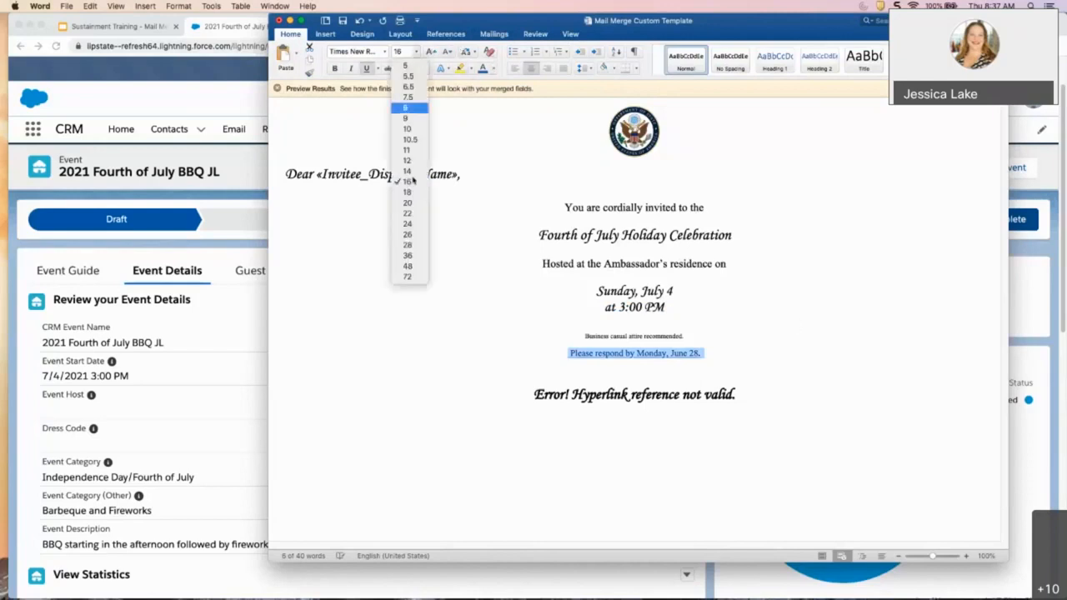
{"action": "left_click", "coordinate": [415, 236]}
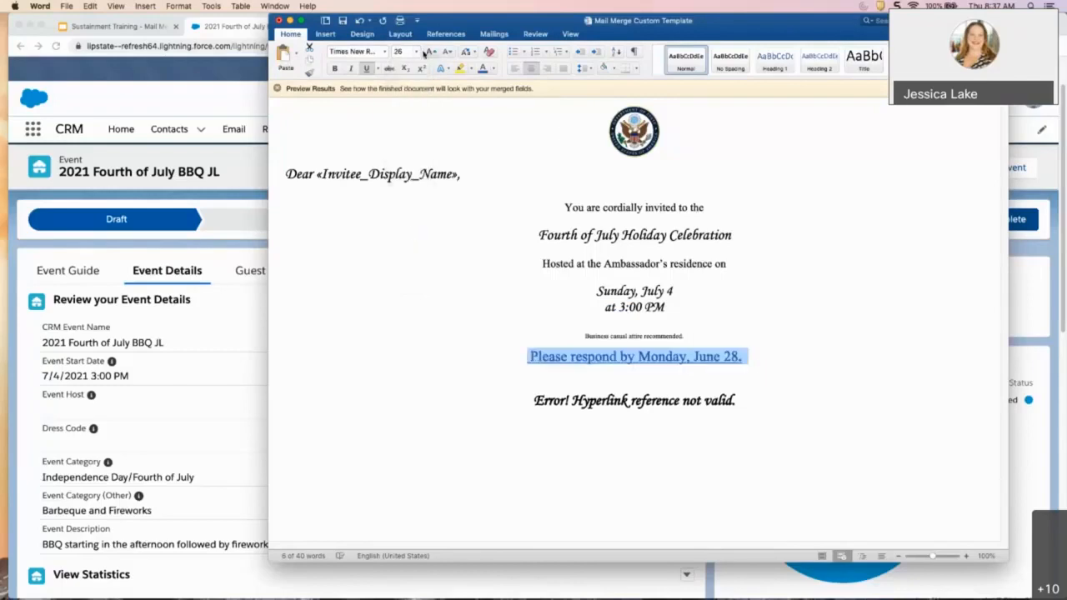
{"action": "left_click", "coordinate": [418, 53]}
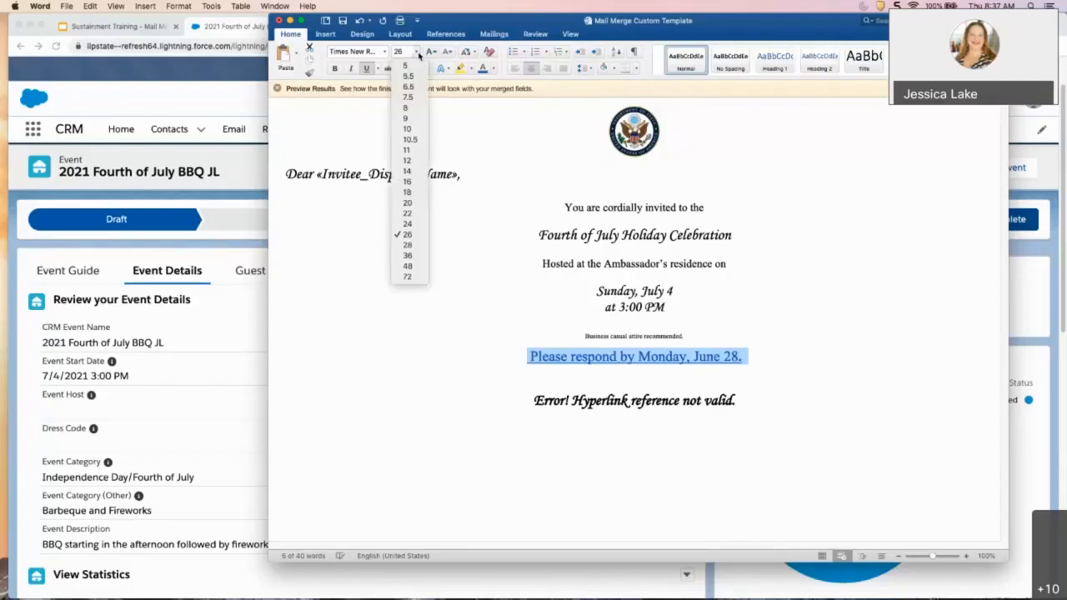
{"action": "left_click", "coordinate": [407, 213]}
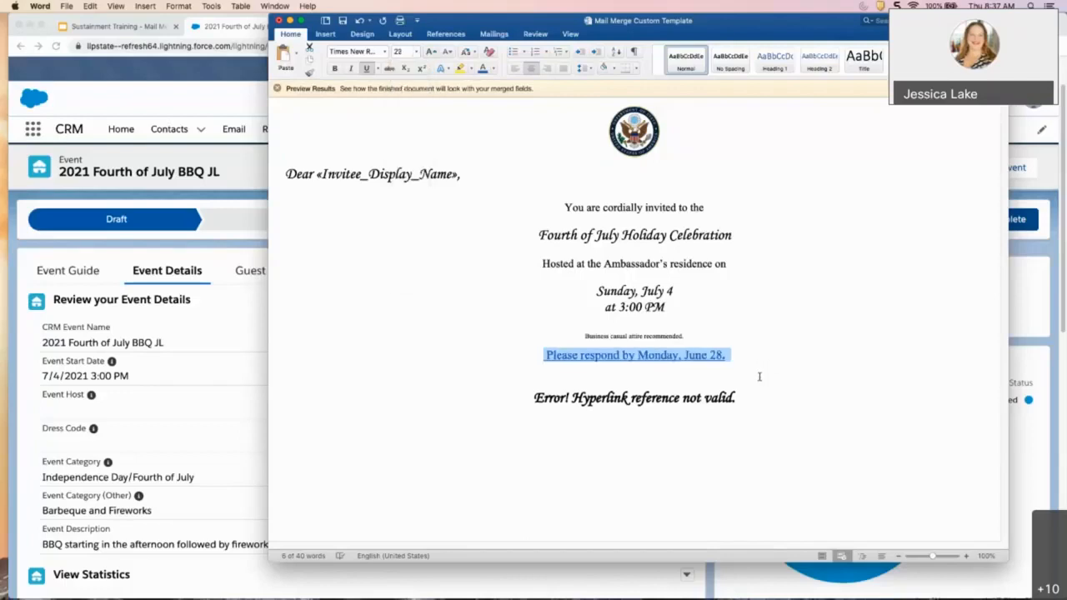
{"action": "left_click", "coordinate": [759, 377]}
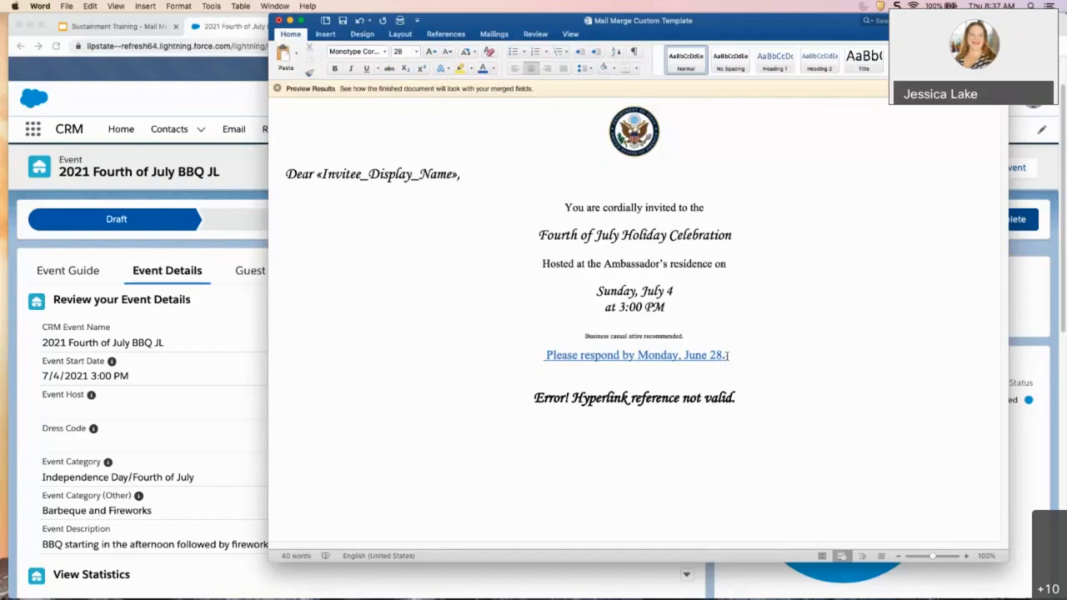
Step: Apply the Times New Roman font to the line "Please respond by Monday, June 28."
{"action": "left_click_drag", "start_coordinate": [727, 356], "coordinate": [534, 357]}
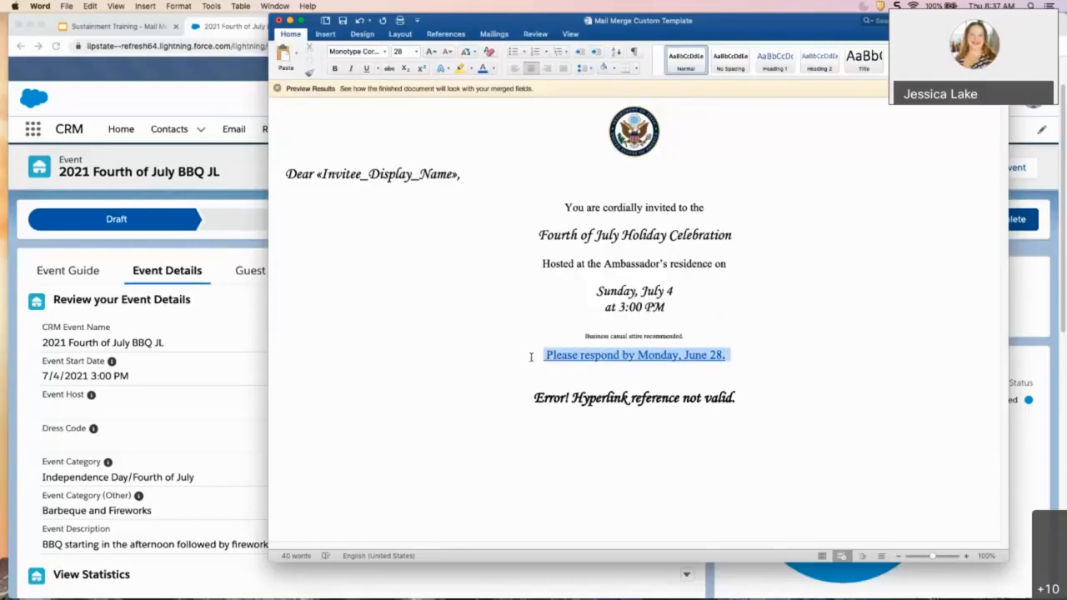
{"action": "left_click", "coordinate": [385, 52]}
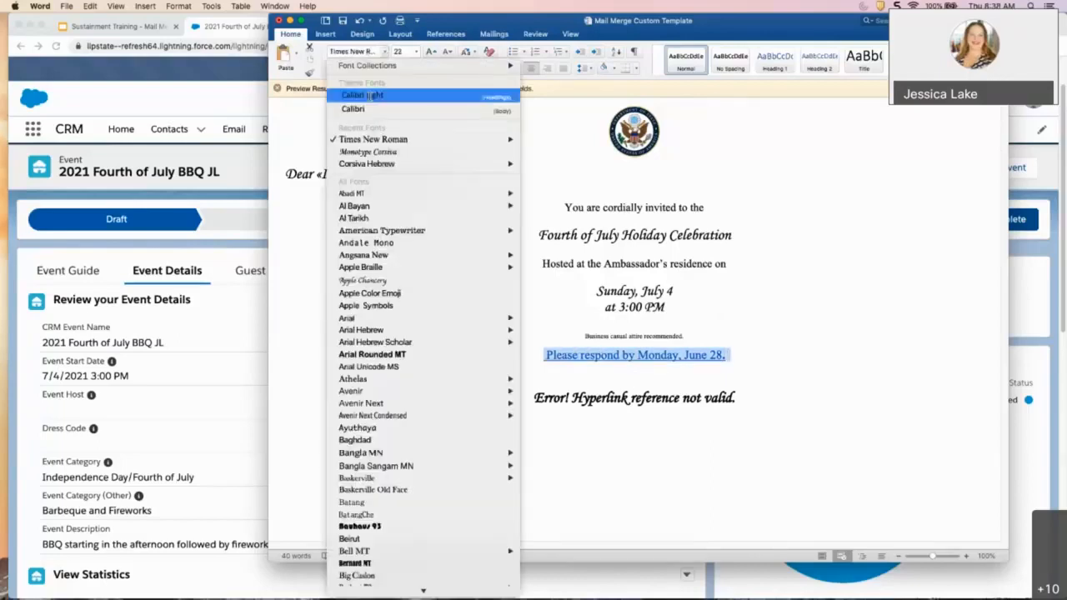
{"action": "left_click", "coordinate": [373, 137]}
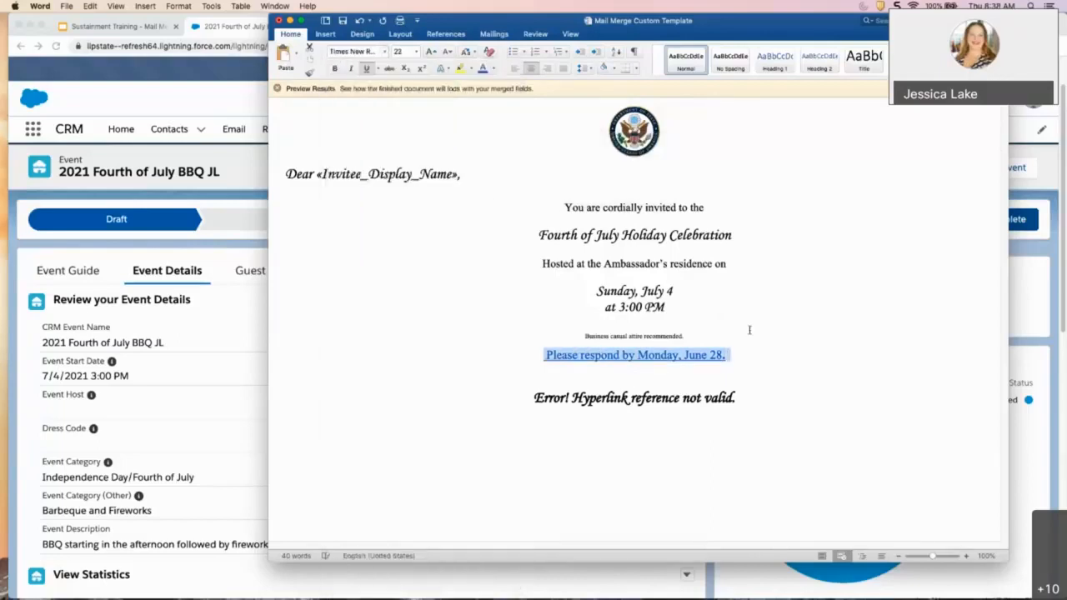
Step: Insert the text "View QR Code" directly in front of the lower hyperlink's error text
{"action": "left_click", "coordinate": [581, 402]}
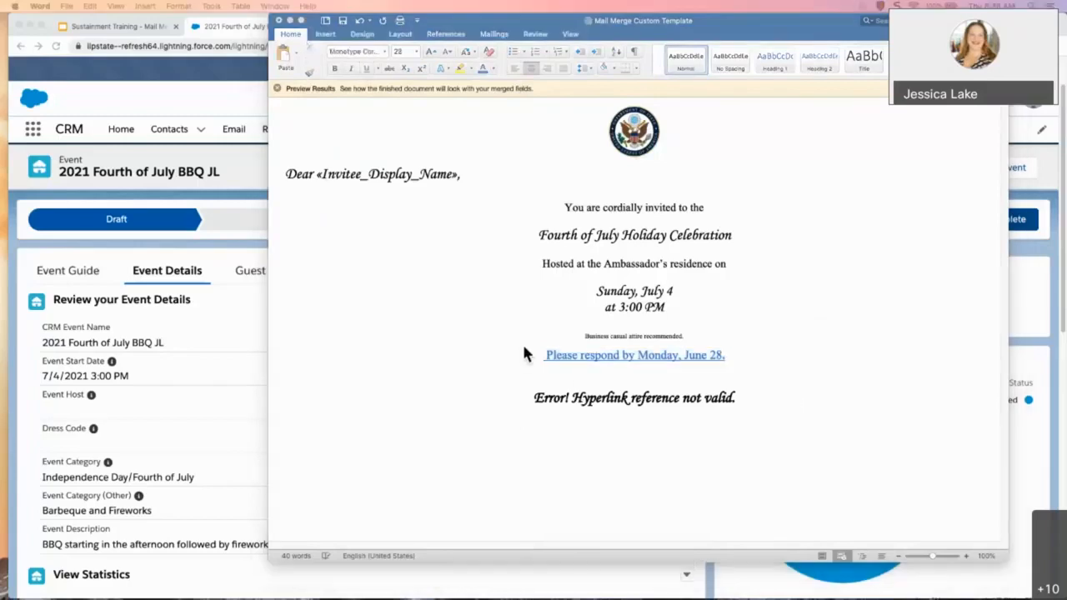
{"action": "left_click", "coordinate": [512, 404]}
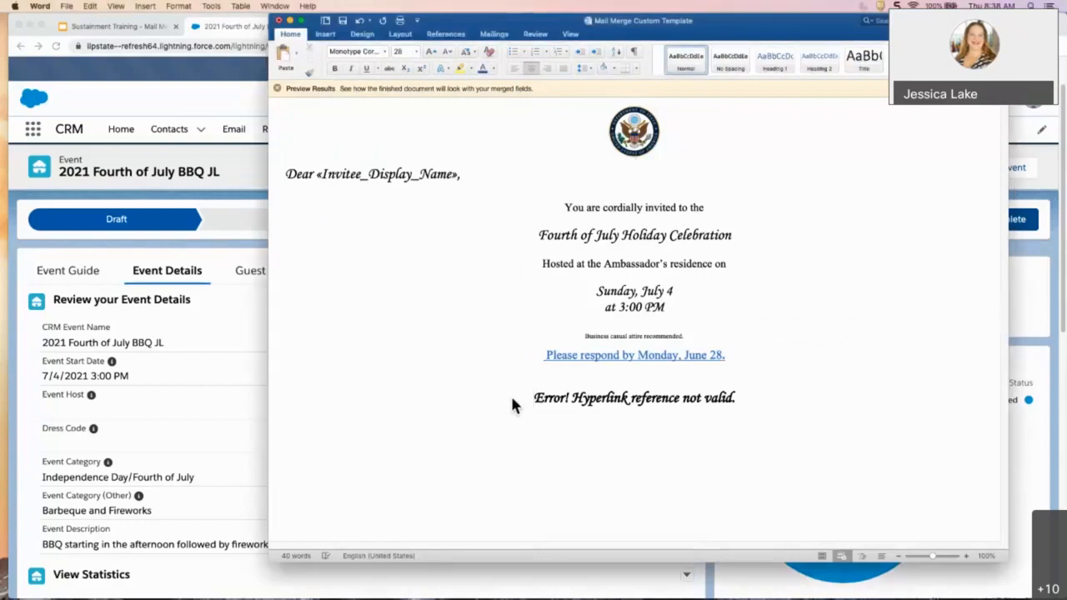
{"action": "type", "text": "View"}
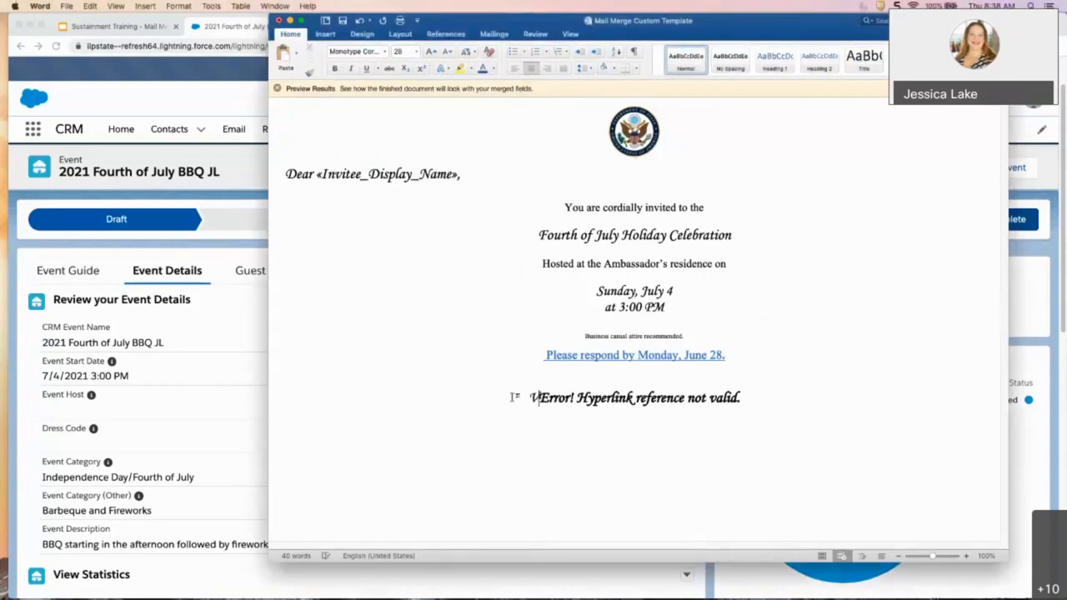
{"action": "type", "text": " QR"}
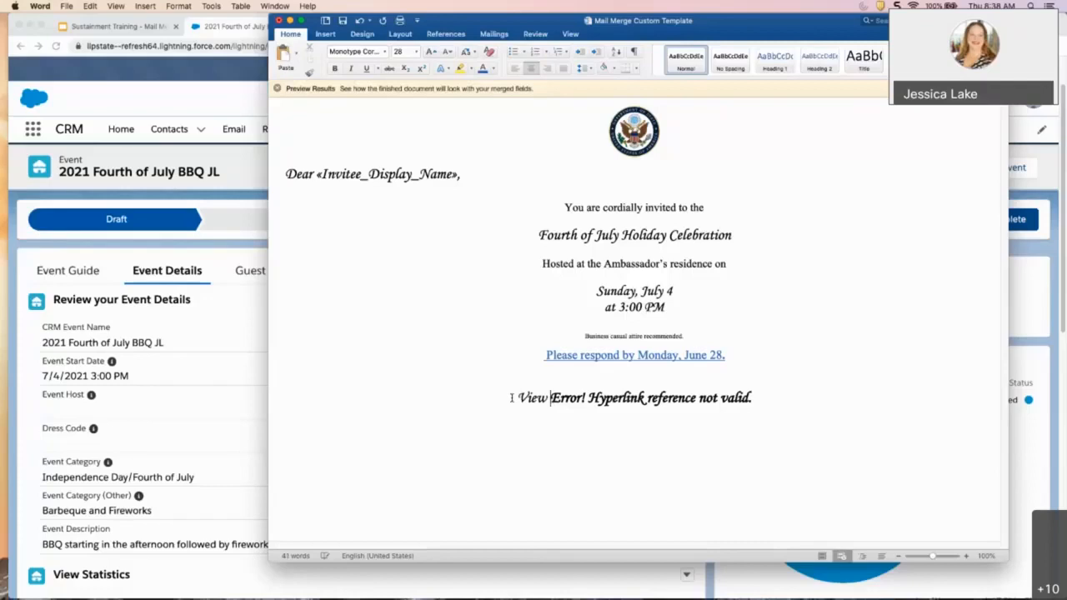
{"action": "type", "text": " Cdo"}
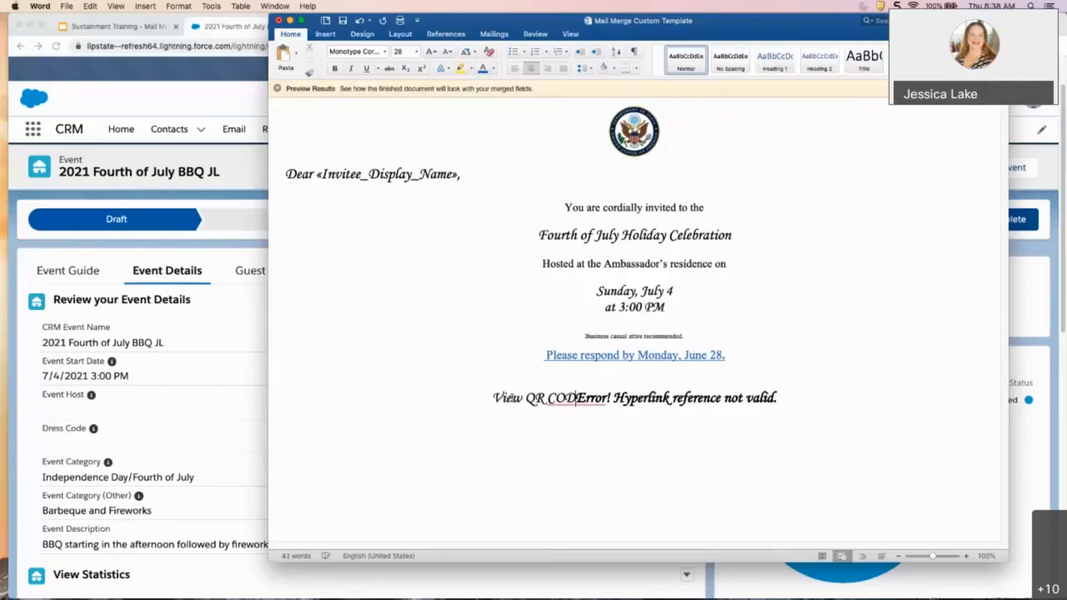
{"action": "key", "text": "BackSpace"}
{"action": "key", "text": "BackSpace"}
{"action": "type", "text": "ode"}
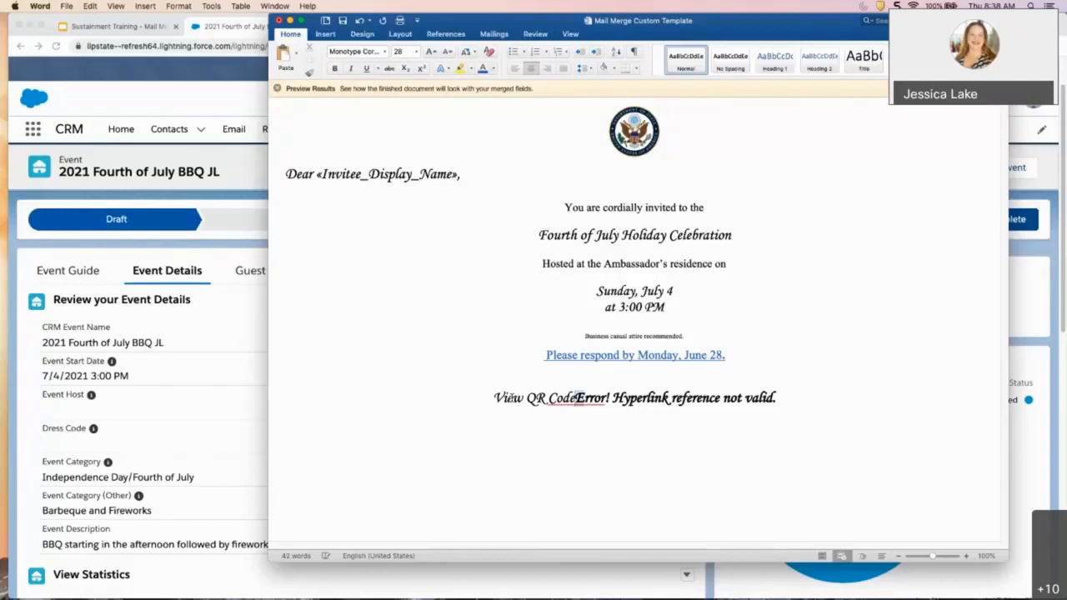
Step: Delete the words "Error! Hyperlink reference not valid" after "View QR Code", keeping the final period
{"action": "key", "text": "shift+Right"}
{"action": "key", "text": "shift+Right"}
{"action": "key", "text": "shift+Right"}
{"action": "key", "text": "shift+Right"}
{"action": "key", "text": "shift+Right"}
{"action": "key", "text": "shift+Right"}
{"action": "key", "text": "shift+Right"}
{"action": "key", "text": "shift+Right"}
{"action": "key", "text": "shift+Right"}
{"action": "key", "text": "shift+Right"}
{"action": "key", "text": "shift+Right"}
{"action": "key", "text": "shift+Right"}
{"action": "key", "text": "shift+Right"}
{"action": "key", "text": "shift+Right"}
{"action": "key", "text": "shift+Right"}
{"action": "key", "text": "shift+Right"}
{"action": "key", "text": "shift+Right"}
{"action": "key", "text": "shift+Right"}
{"action": "key", "text": "shift+Right"}
{"action": "key", "text": "shift+Right"}
{"action": "key", "text": "shift+Right"}
{"action": "key", "text": "shift+Right"}
{"action": "key", "text": "shift+Right"}
{"action": "key", "text": "shift+Right"}
{"action": "key", "text": "shift+Right"}
{"action": "key", "text": "shift+Right"}
{"action": "key", "text": "shift+Right"}
{"action": "key", "text": "shift+Right"}
{"action": "key", "text": "shift+Right"}
{"action": "key", "text": "shift+Right"}
{"action": "key", "text": "shift+Right"}
{"action": "key", "text": "shift+Right"}
{"action": "key", "text": "shift+Right"}
{"action": "key", "text": "shift+Right"}
{"action": "key", "text": "shift+Right"}
{"action": "key", "text": "shift+Right"}
{"action": "key", "text": "shift+Right"}
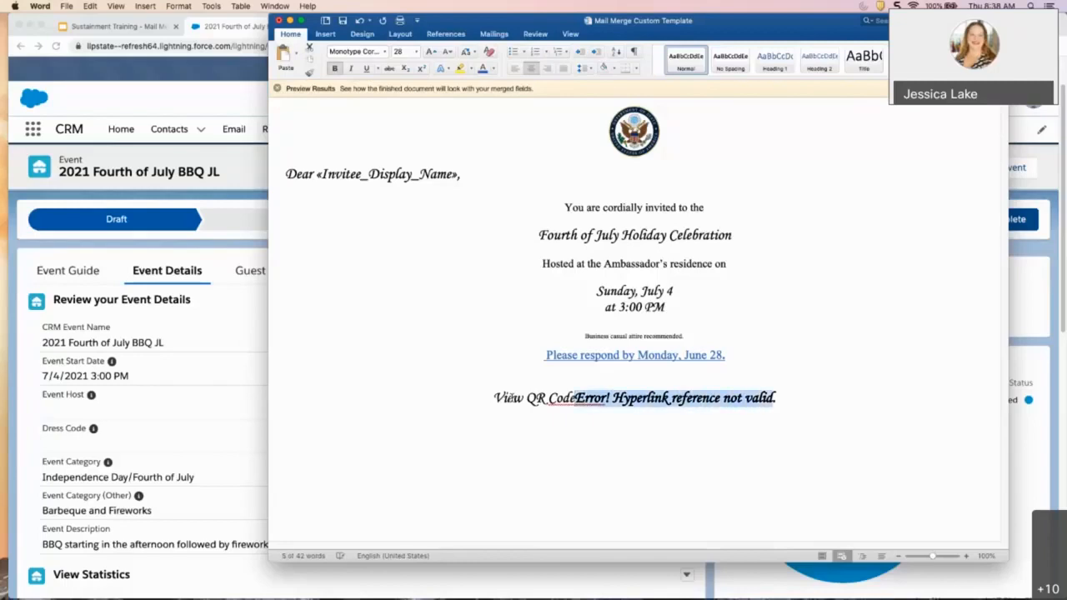
{"action": "key", "text": "Delete"}
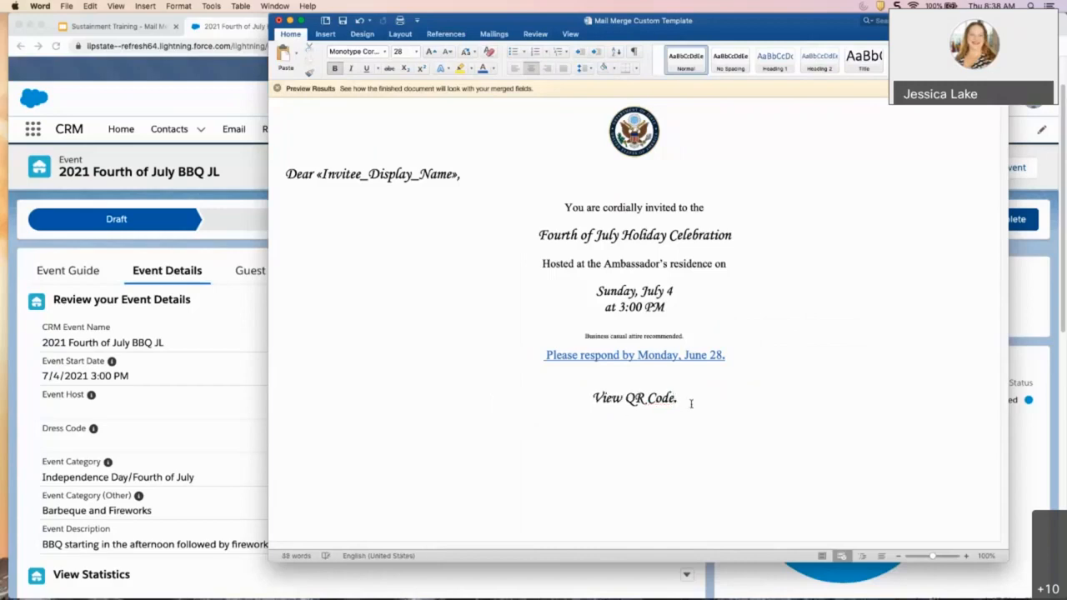
Step: Format the line "View QR Code." in bold with the blue theme font colour and an underline
{"action": "triple_click", "coordinate": [691, 403]}
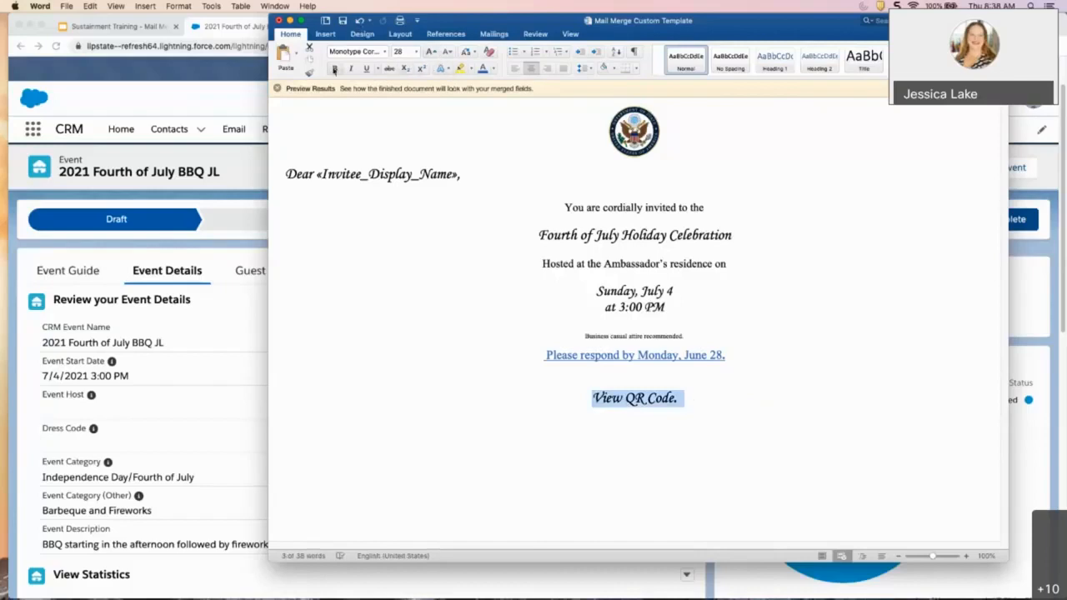
{"action": "left_click", "coordinate": [442, 68]}
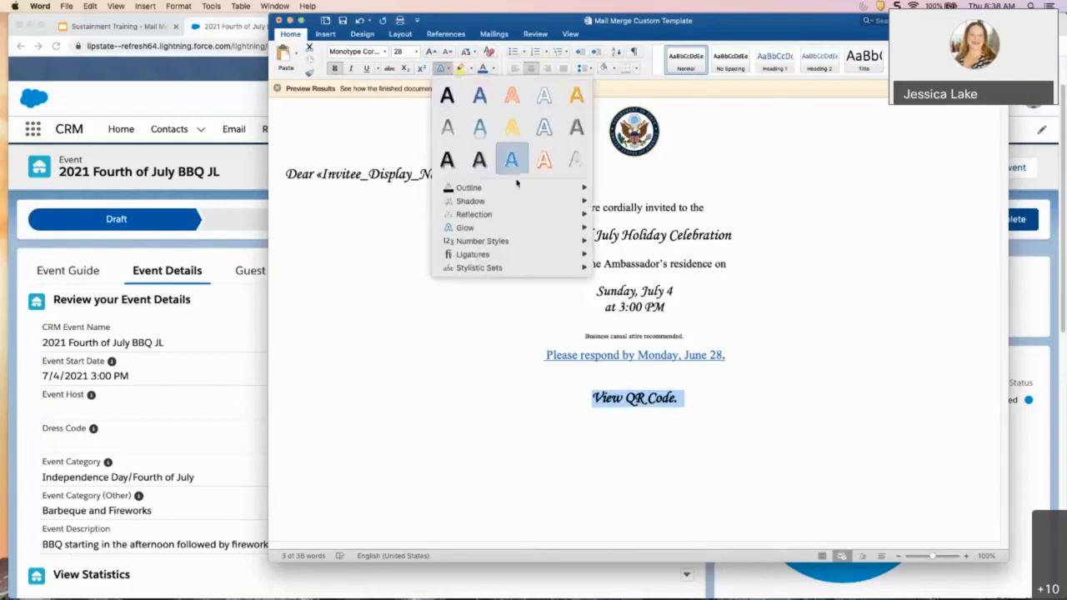
{"action": "left_click", "coordinate": [488, 73]}
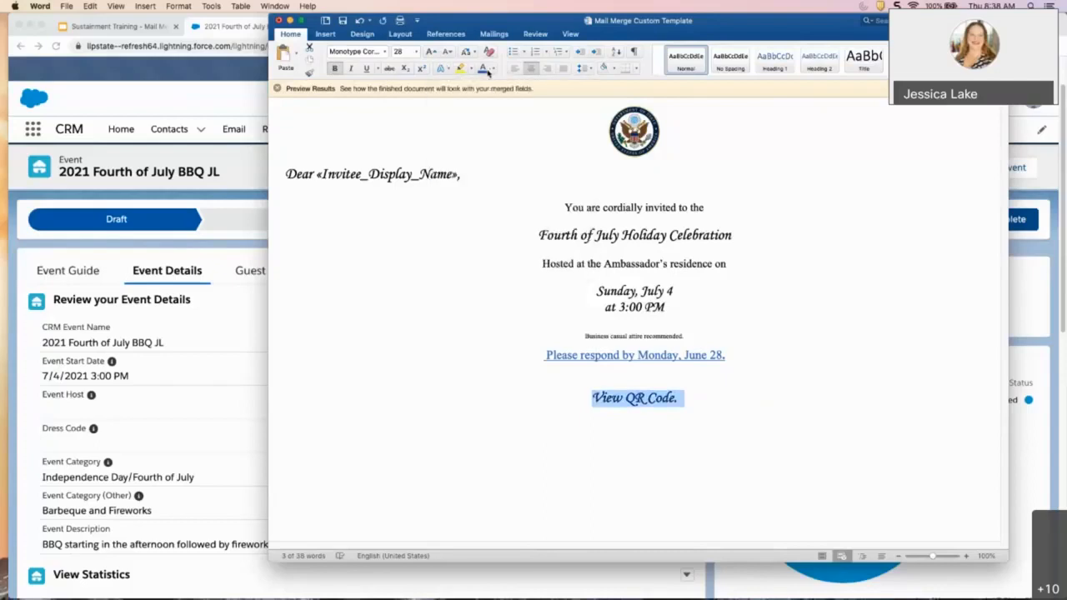
{"action": "left_click", "coordinate": [493, 70]}
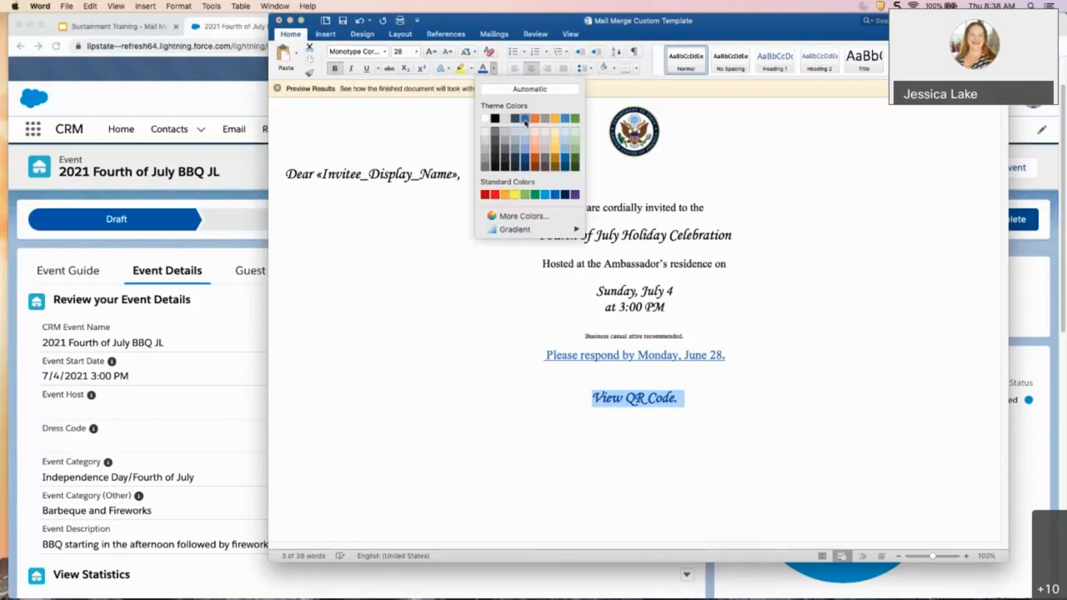
{"action": "left_click", "coordinate": [524, 119]}
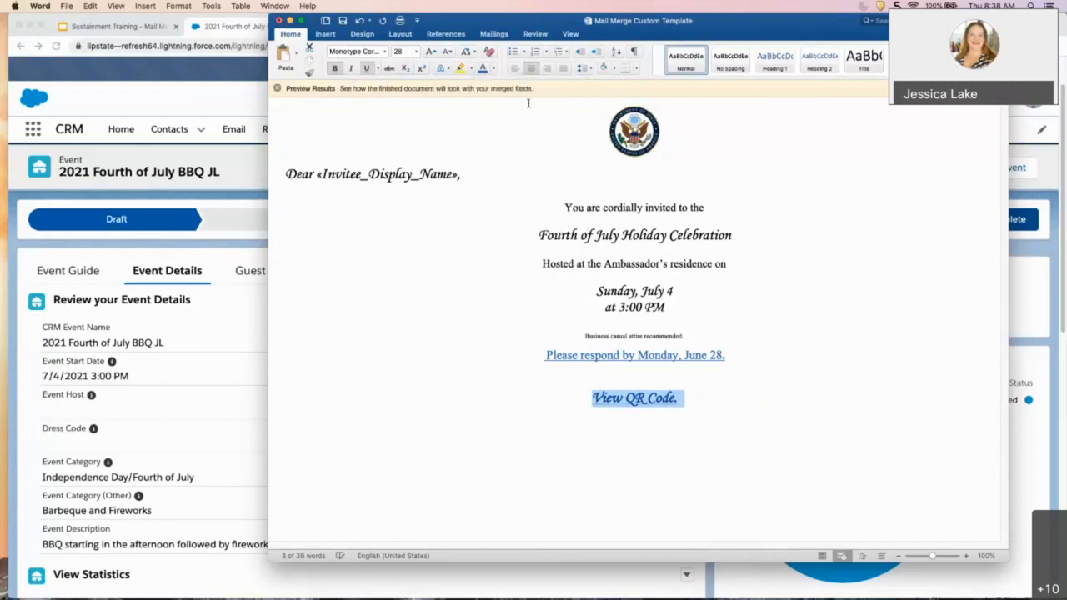
{"action": "left_click", "coordinate": [692, 423]}
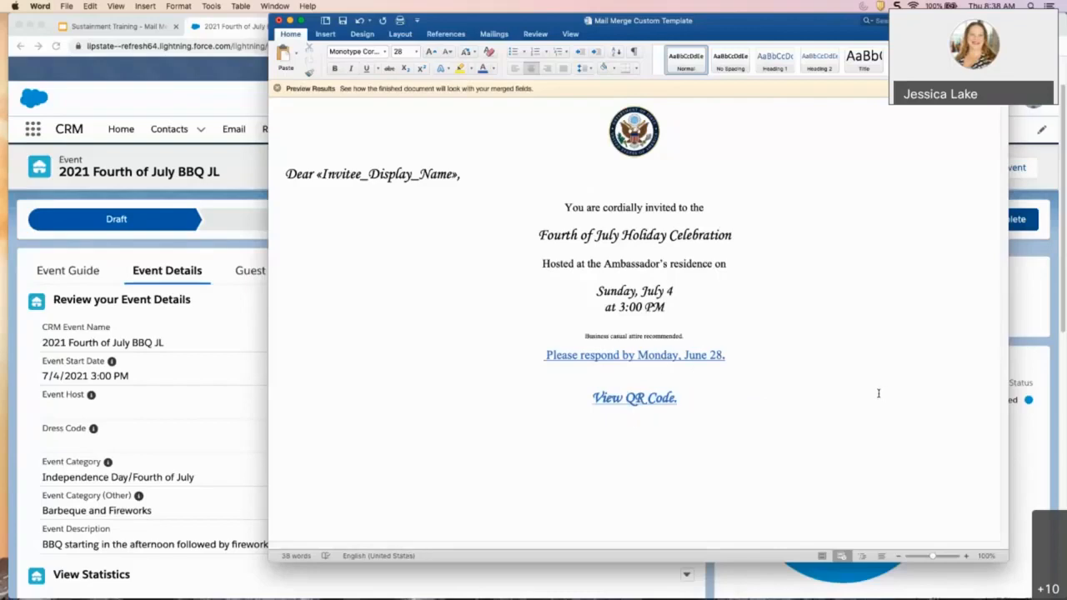
Step: Set the font colour of the period after "View QR Code" to white so it is hidden
{"action": "left_click", "coordinate": [653, 397]}
{"action": "double_click", "coordinate": [690, 399]}
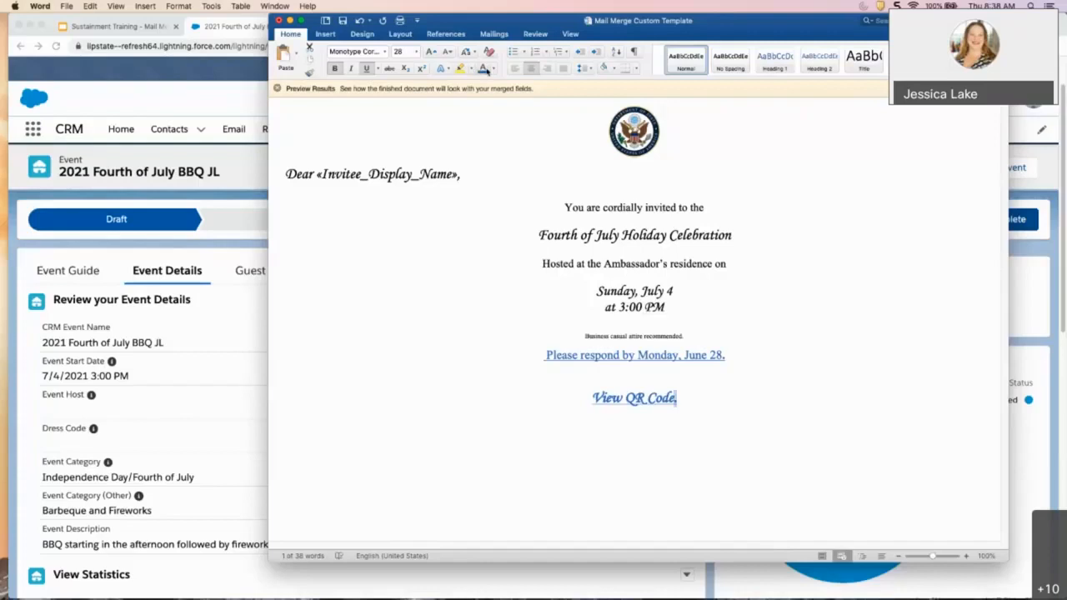
{"action": "left_click", "coordinate": [490, 70]}
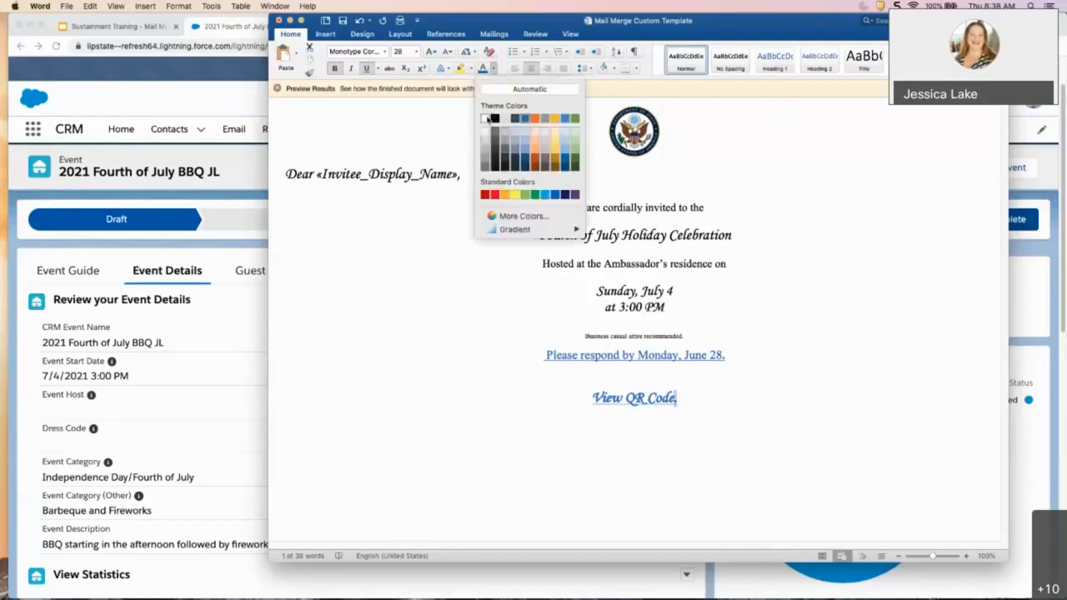
{"action": "left_click", "coordinate": [491, 115]}
{"action": "left_click", "coordinate": [673, 399]}
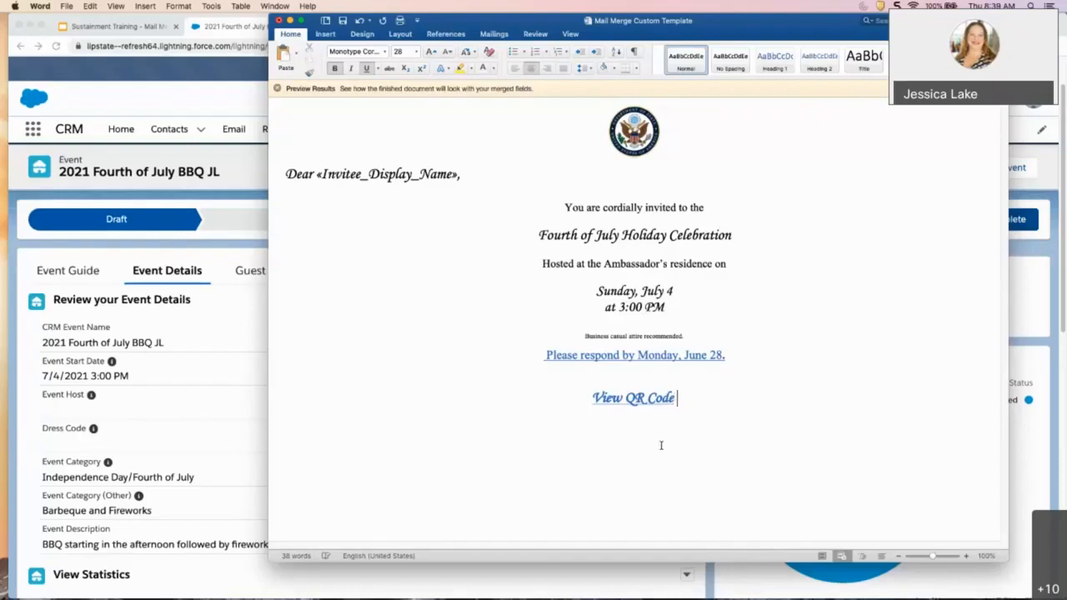
Step: Remove the empty line between "Please respond by Monday, June 28." and "View QR Code"
{"action": "left_click", "coordinate": [690, 369]}
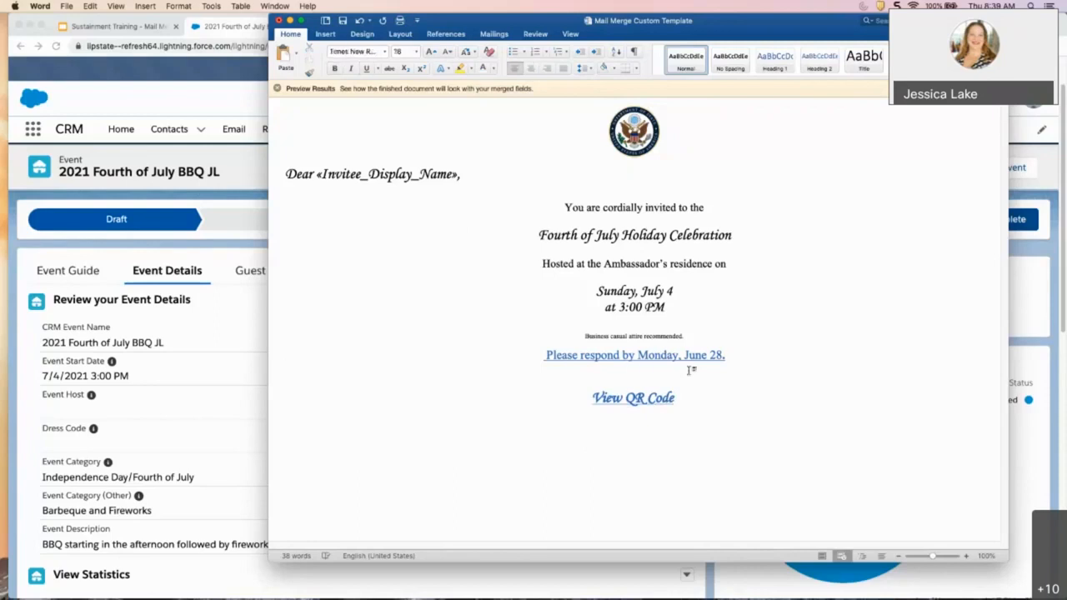
{"action": "key", "text": "BackSpace"}
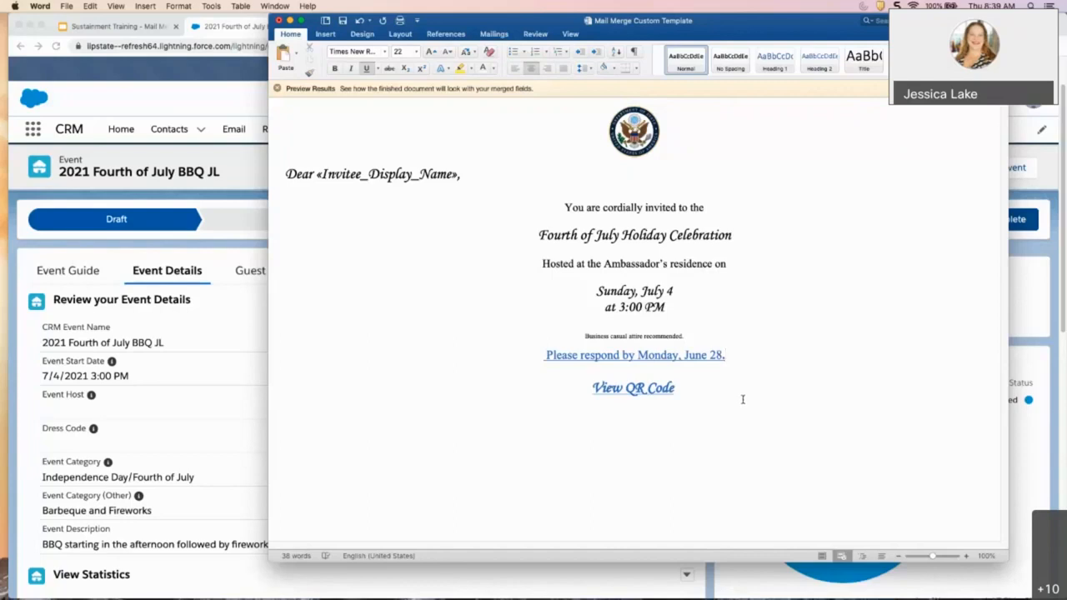
{"action": "left_click", "coordinate": [317, 179]}
{"action": "left_click", "coordinate": [285, 175]}
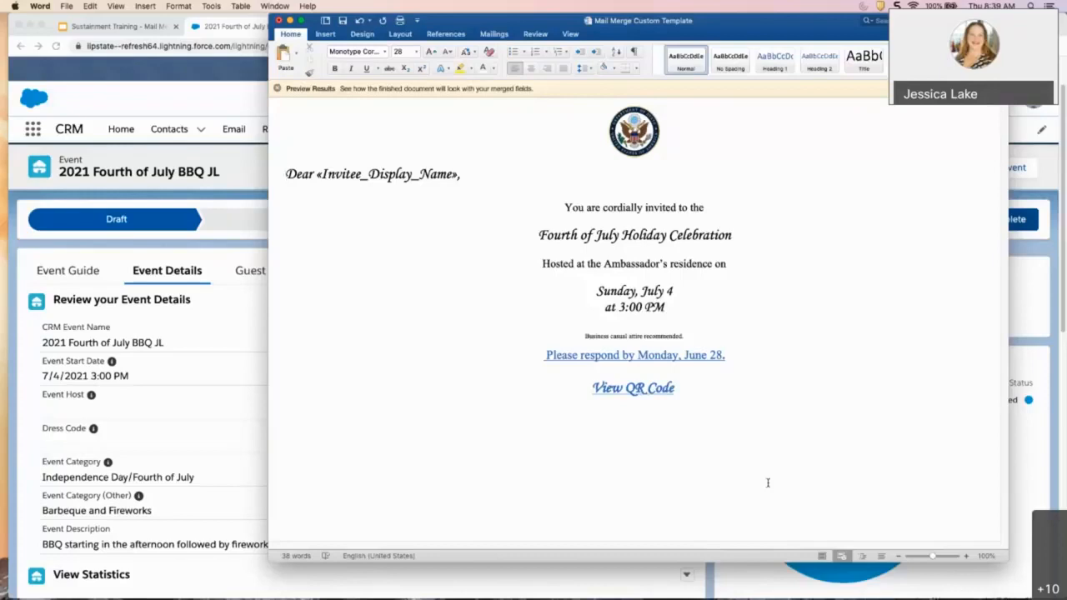
Step: Switch to Chrome and present the "Sustainment Training - Mail Merge" slides on previewing, finishing and e-mailing the merge, then leave the presentation
{"action": "left_click", "coordinate": [237, 175]}
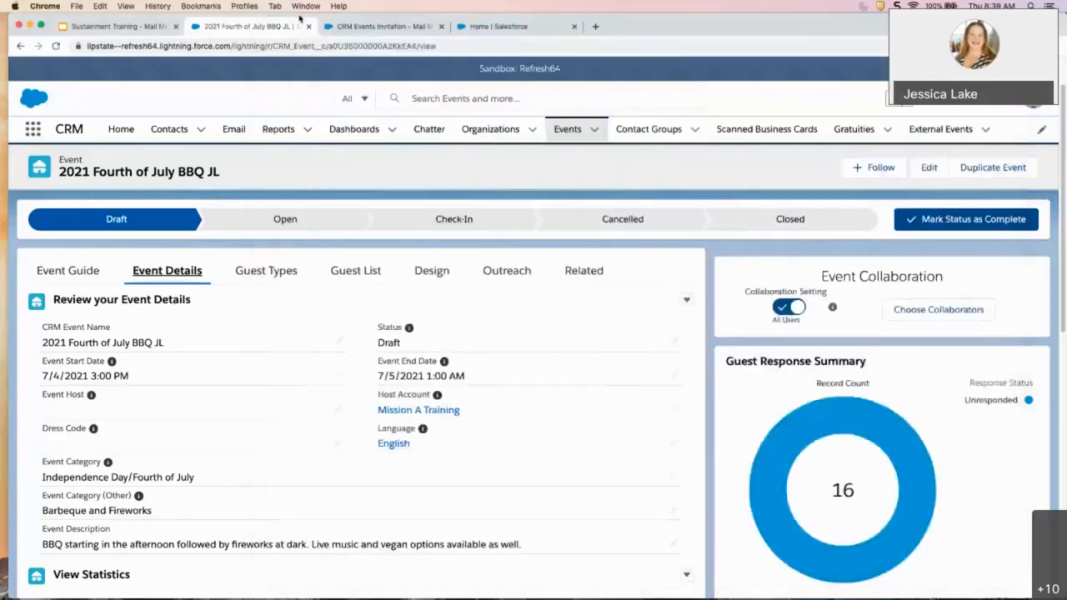
{"action": "left_click", "coordinate": [116, 26]}
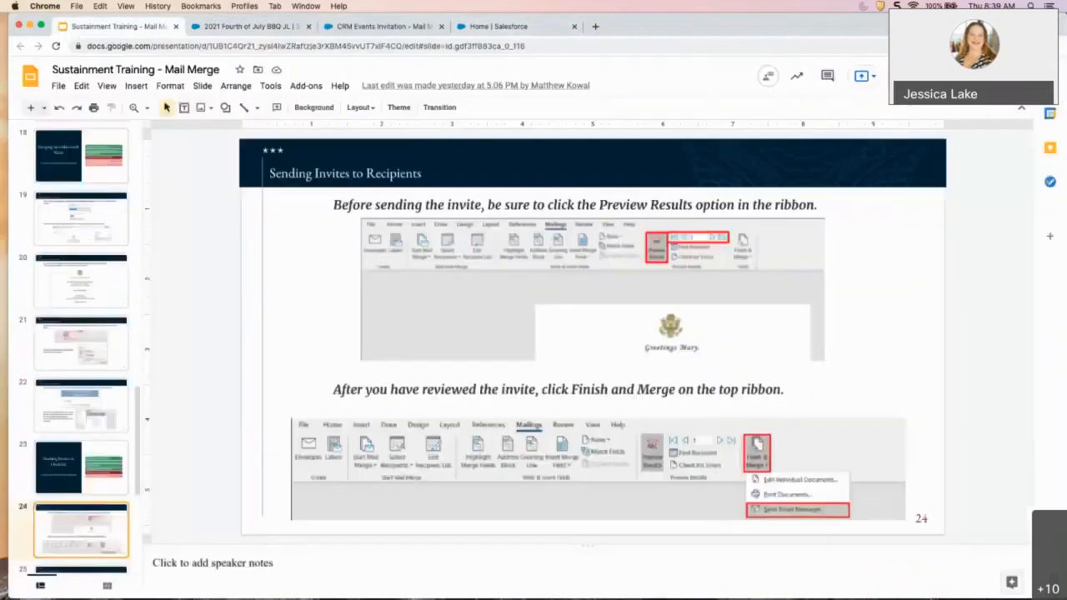
{"action": "key", "text": "super+Return"}
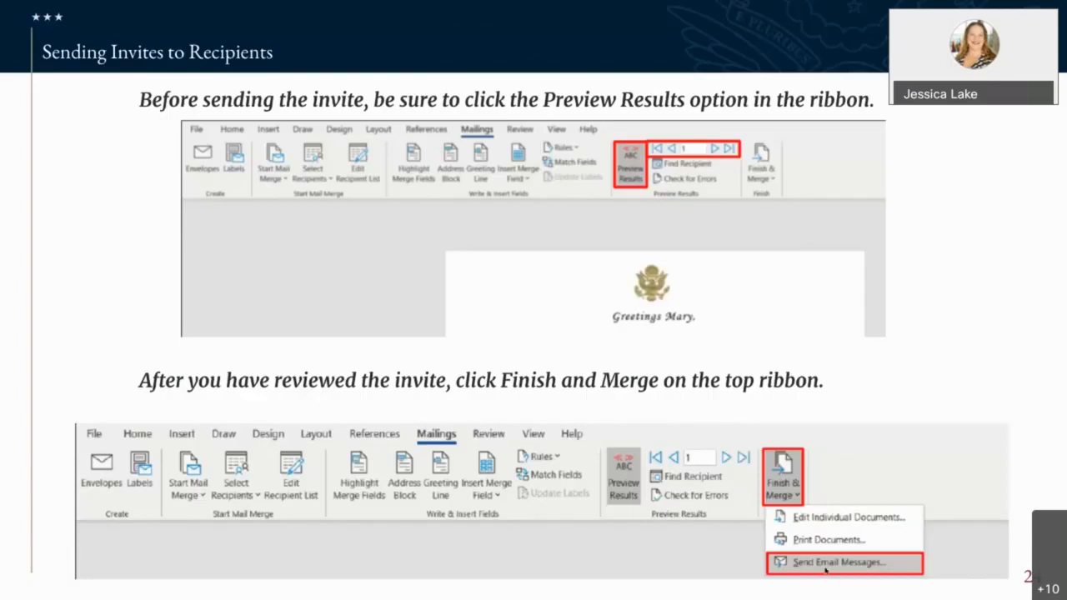
{"action": "left_click", "coordinate": [933, 374]}
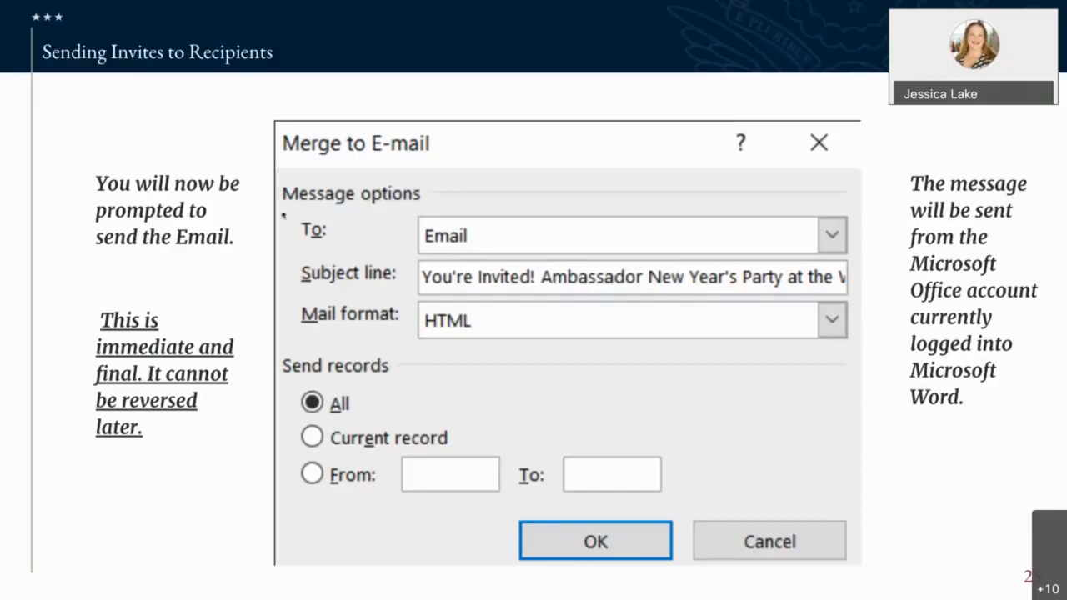
{"action": "left_click", "coordinate": [594, 374]}
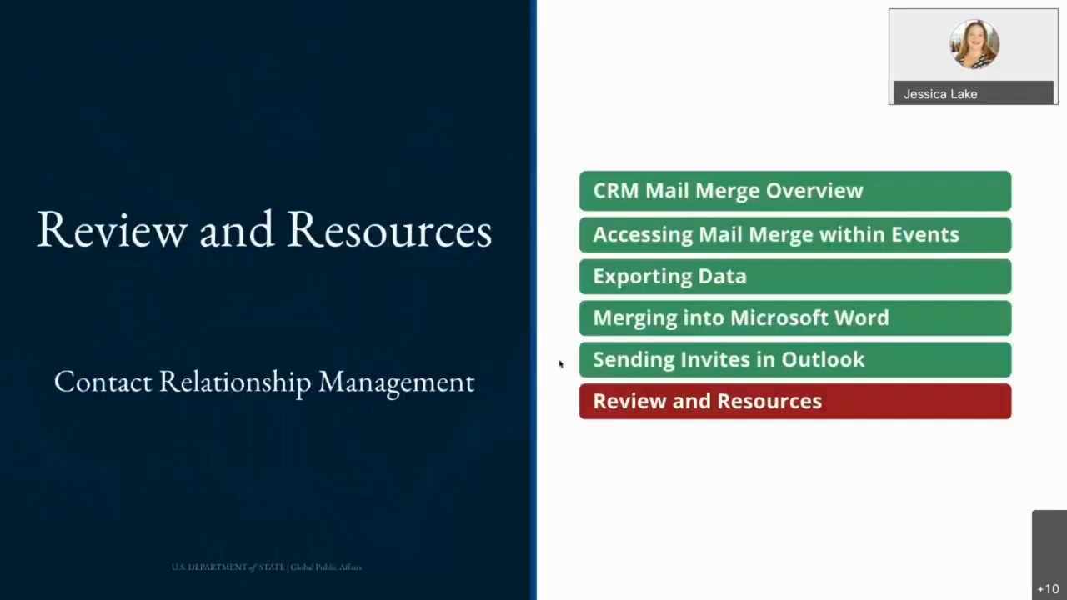
{"action": "key", "text": "Escape"}
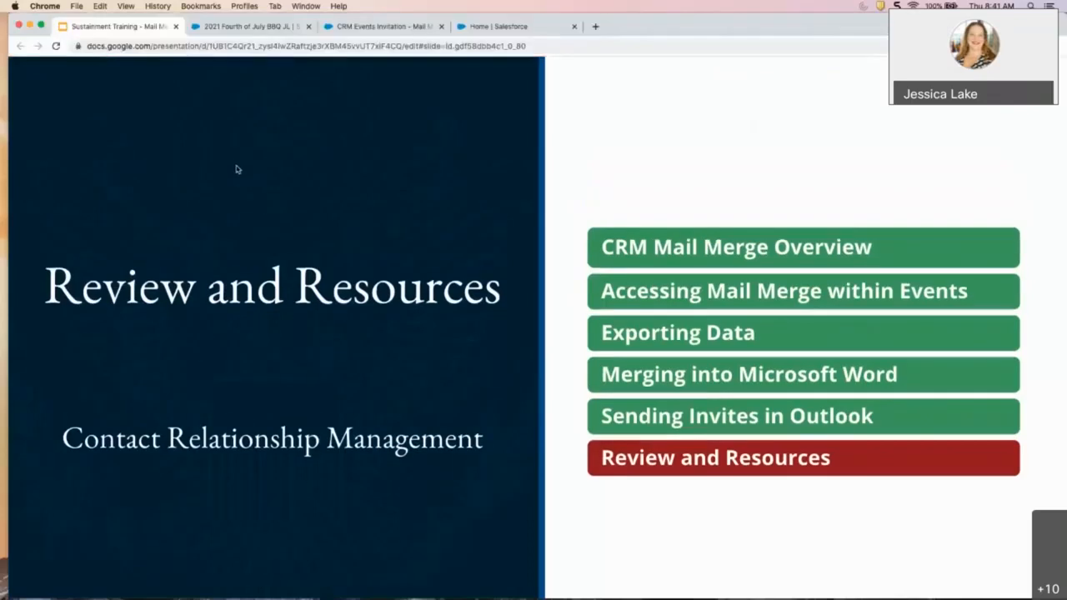
Step: Switch back to the Word document "Mail Merge Custom Template" and preview the merge results
{"action": "key", "text": "ctrl+Up"}
{"action": "left_click", "coordinate": [896, 317]}
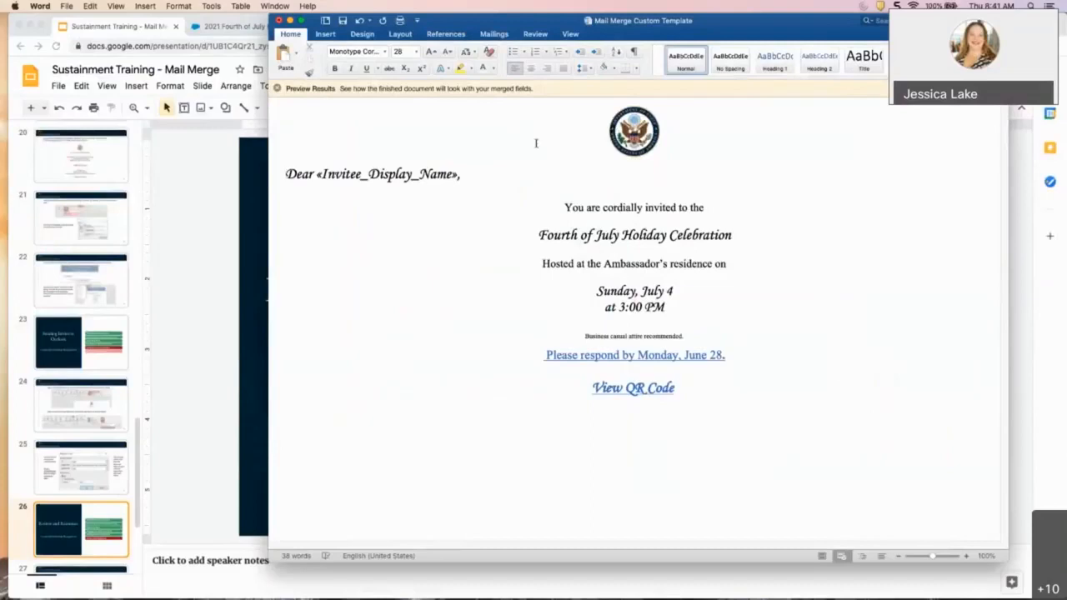
{"action": "left_click", "coordinate": [493, 34]}
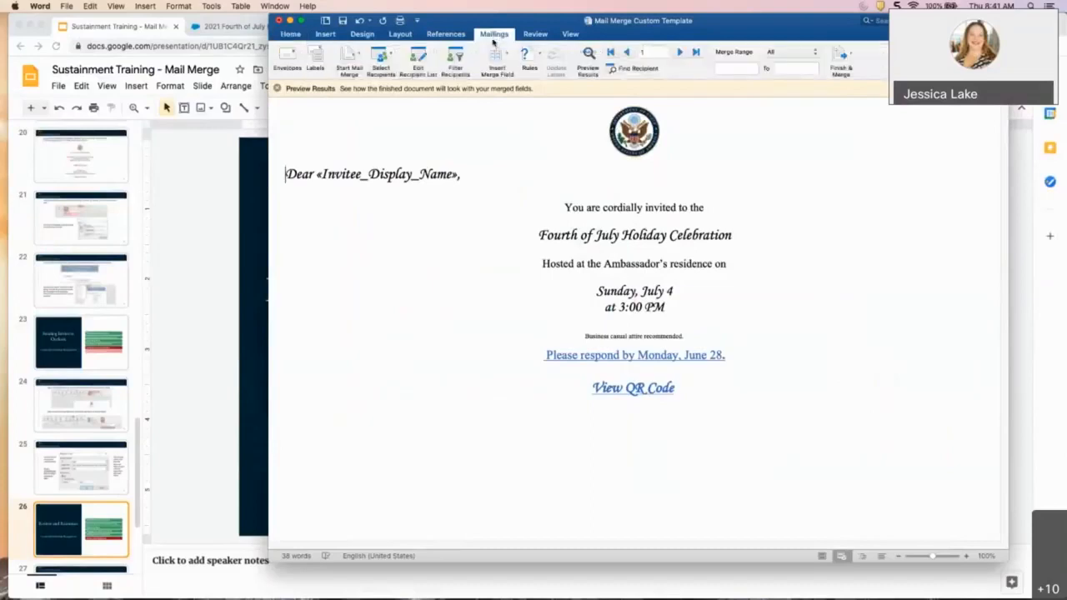
{"action": "left_click", "coordinate": [589, 55]}
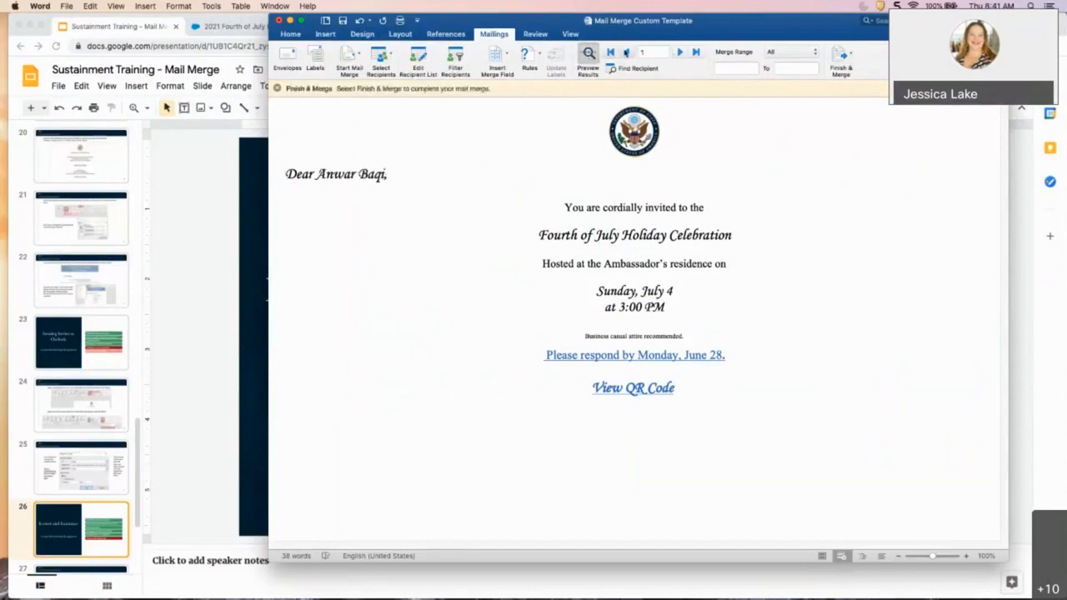
Step: Step through the previewed invitations one by one up to record 8 to check each greeting
{"action": "left_click", "coordinate": [679, 51]}
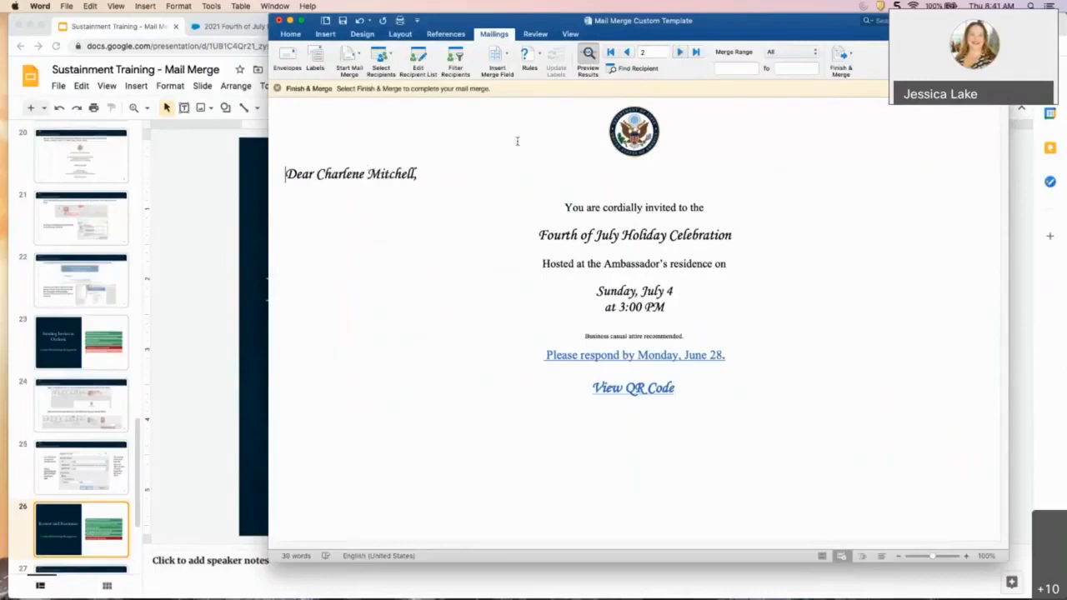
{"action": "left_click", "coordinate": [679, 51]}
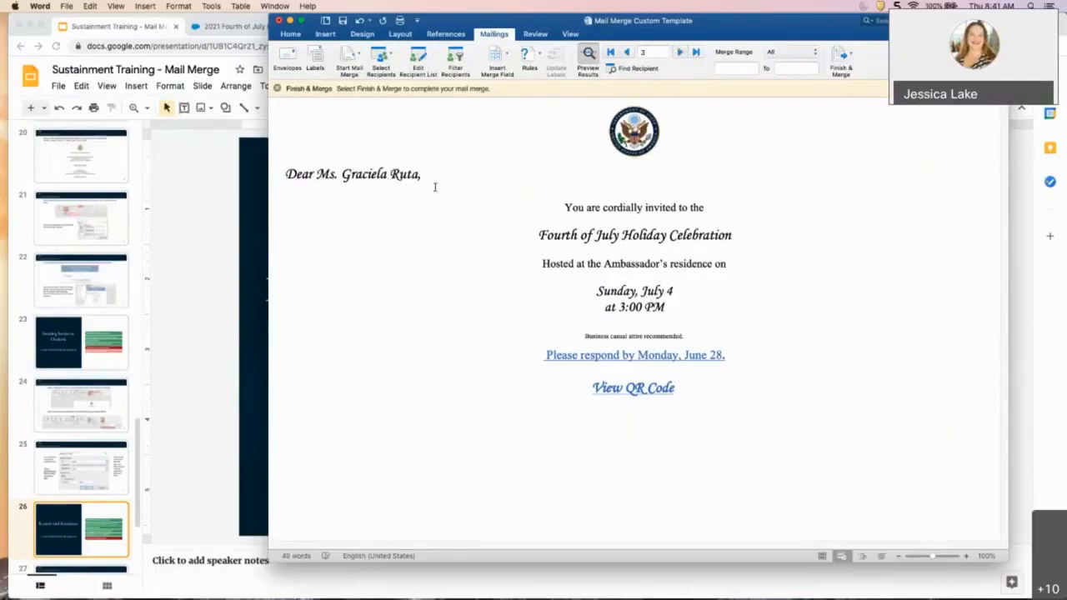
{"action": "left_click", "coordinate": [679, 53]}
{"action": "left_click", "coordinate": [680, 52]}
{"action": "left_click", "coordinate": [680, 53]}
{"action": "left_click", "coordinate": [680, 53]}
{"action": "left_click", "coordinate": [679, 52]}
{"action": "left_click", "coordinate": [680, 53]}
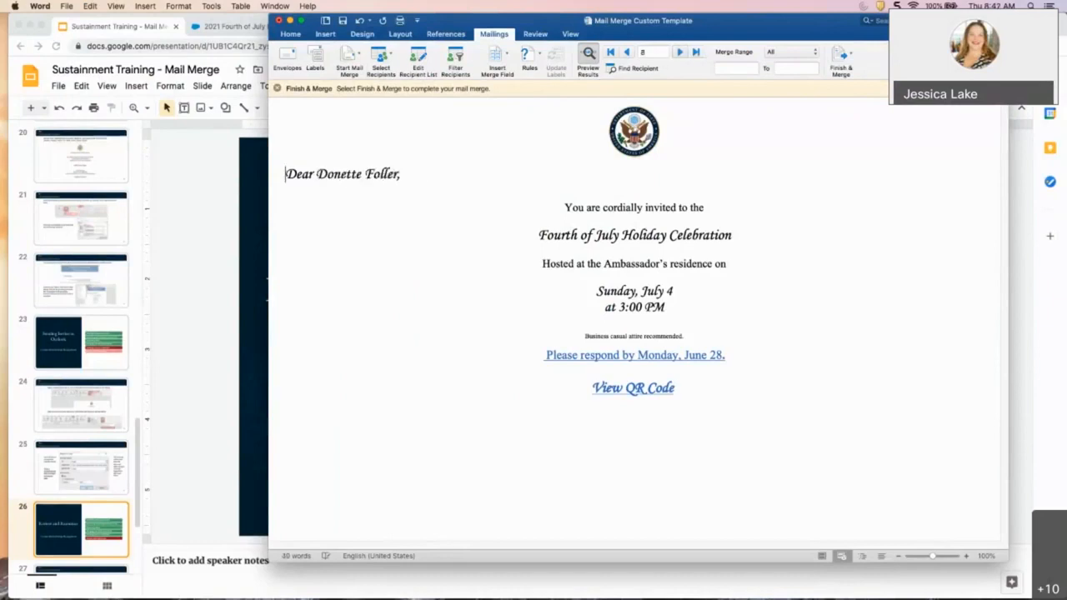
Step: Turn off the merge results preview and inspect the Invitee_Display_Name merge field in the greeting
{"action": "left_click", "coordinate": [587, 56]}
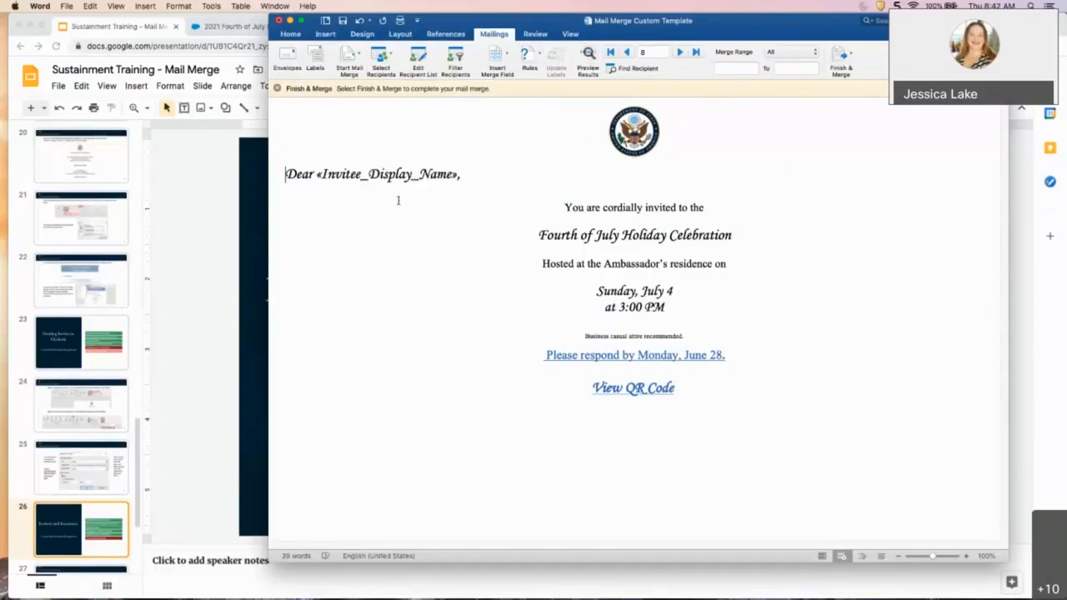
{"action": "left_click", "coordinate": [386, 173]}
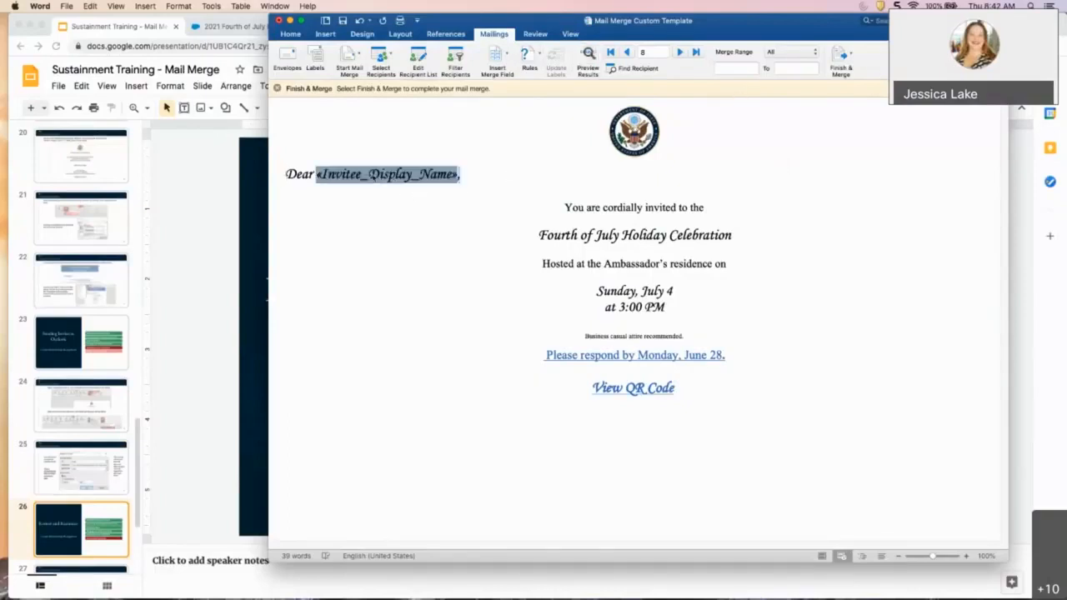
{"action": "left_click", "coordinate": [371, 175]}
{"action": "left_click", "coordinate": [537, 178]}
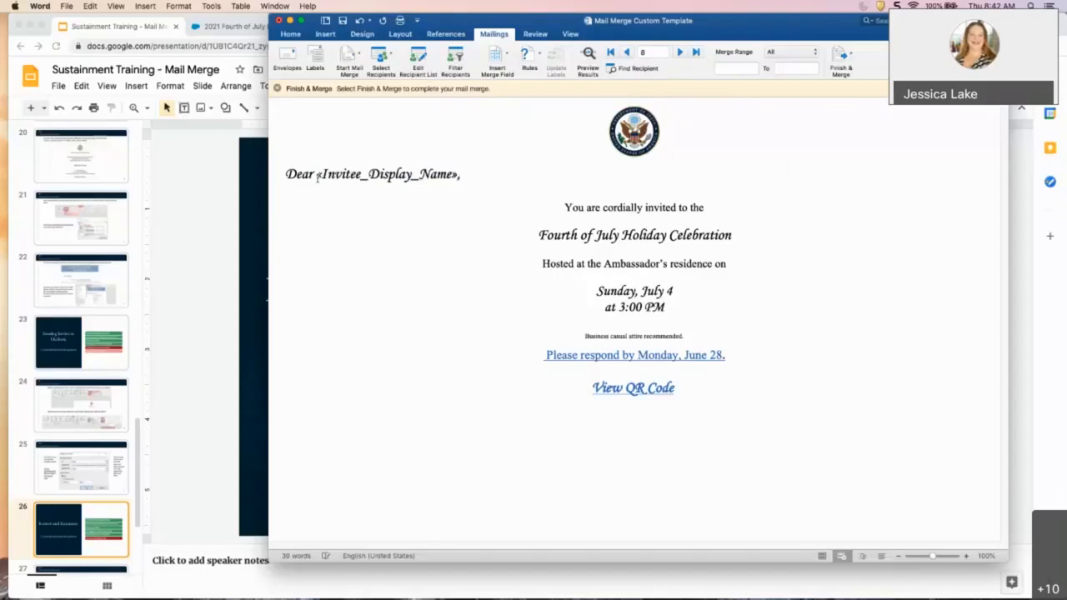
Step: Fill in the e-mail merge with recipient field Email, subject "Your invitation to the Fourth of July BBQ!" and HTML Message format, and cancel without sending
{"action": "left_click", "coordinate": [846, 58]}
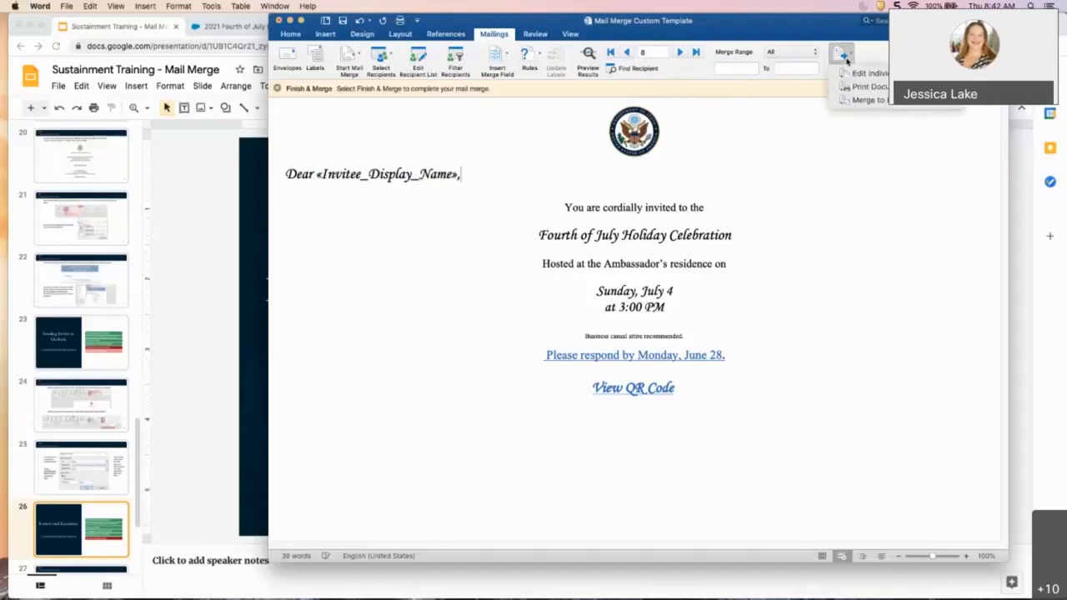
{"action": "left_click", "coordinate": [885, 100]}
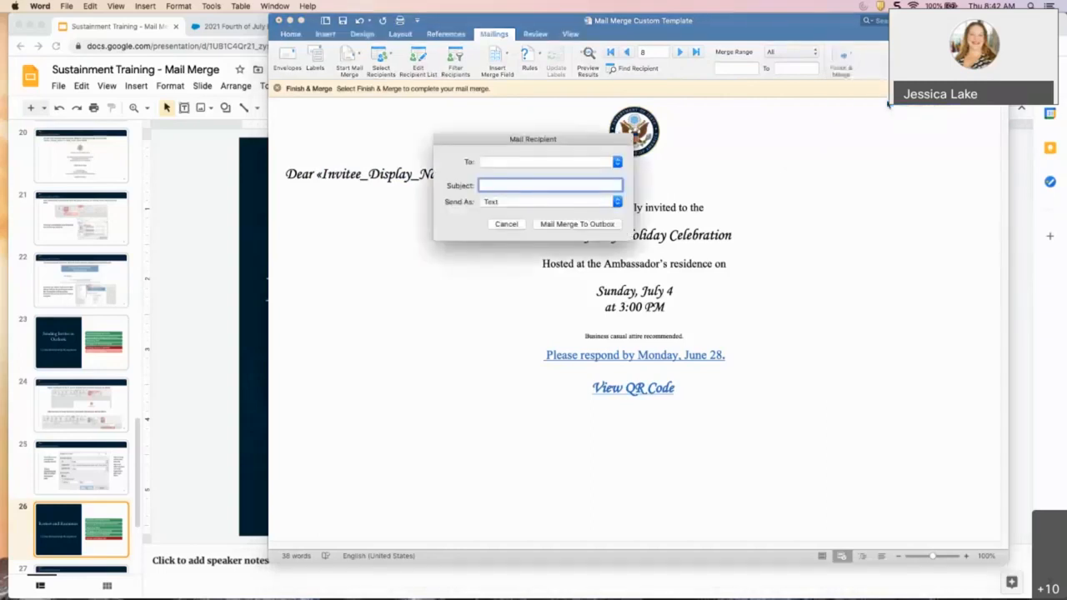
{"action": "left_click", "coordinate": [605, 164]}
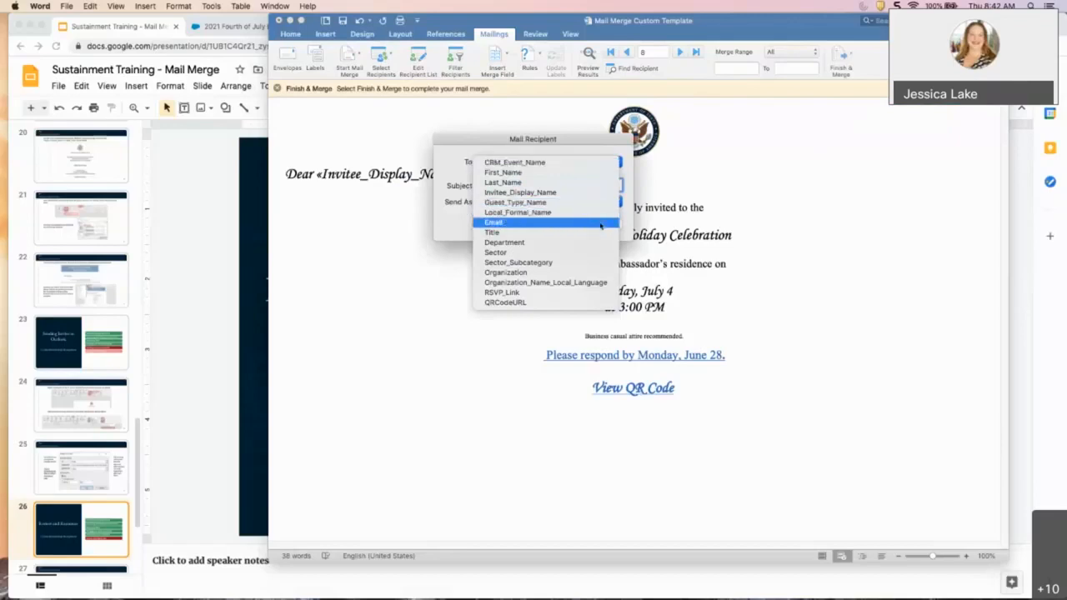
{"action": "left_click", "coordinate": [600, 223]}
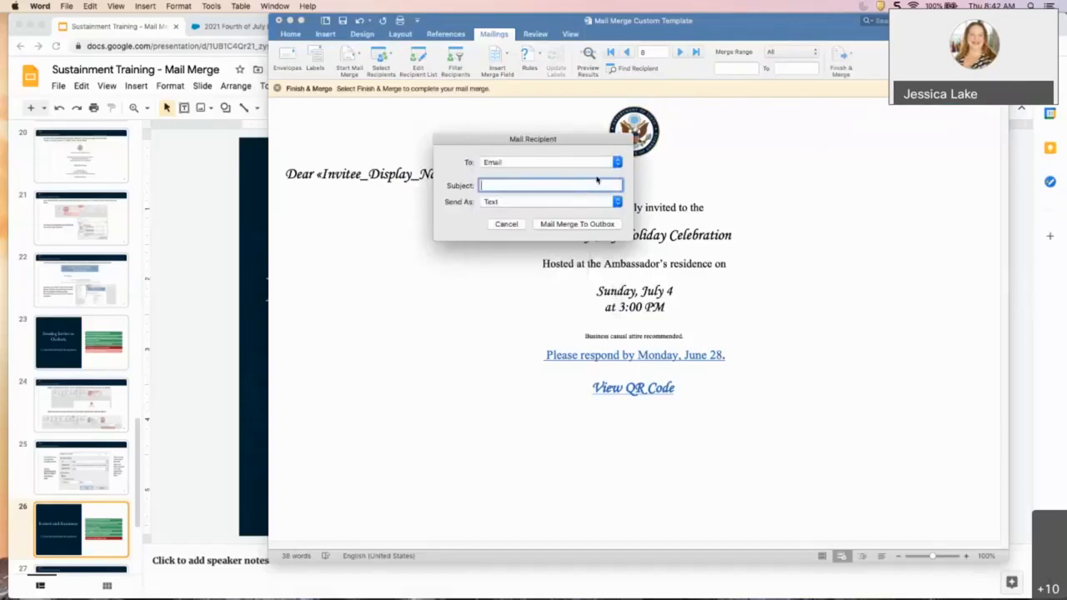
{"action": "type", "text": "Your invitation to the Fourth of July BBQ"}
{"action": "left_click", "coordinate": [574, 203]}
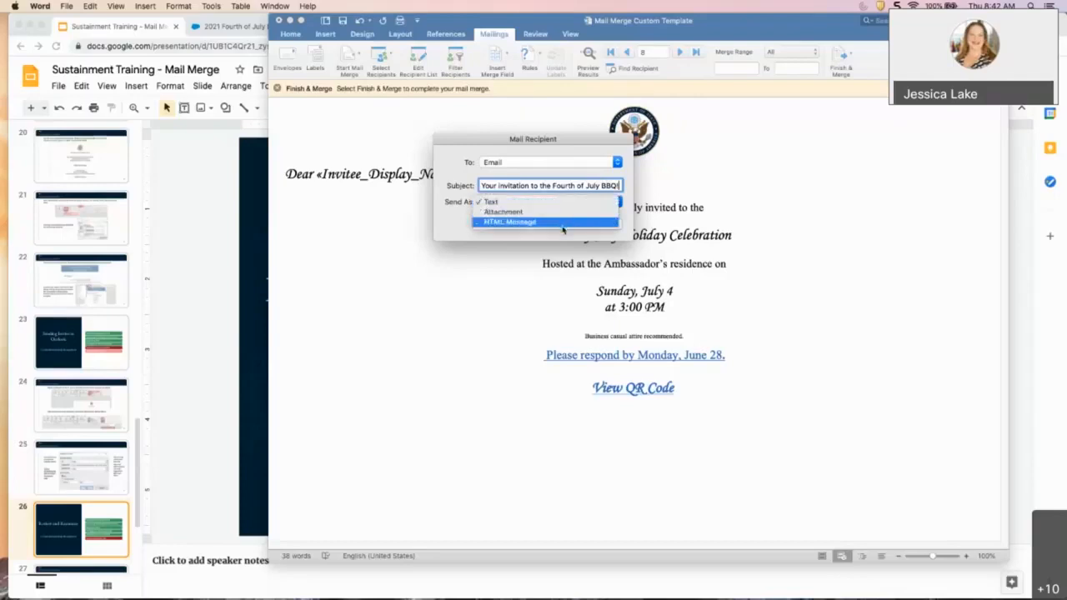
{"action": "left_click", "coordinate": [563, 228]}
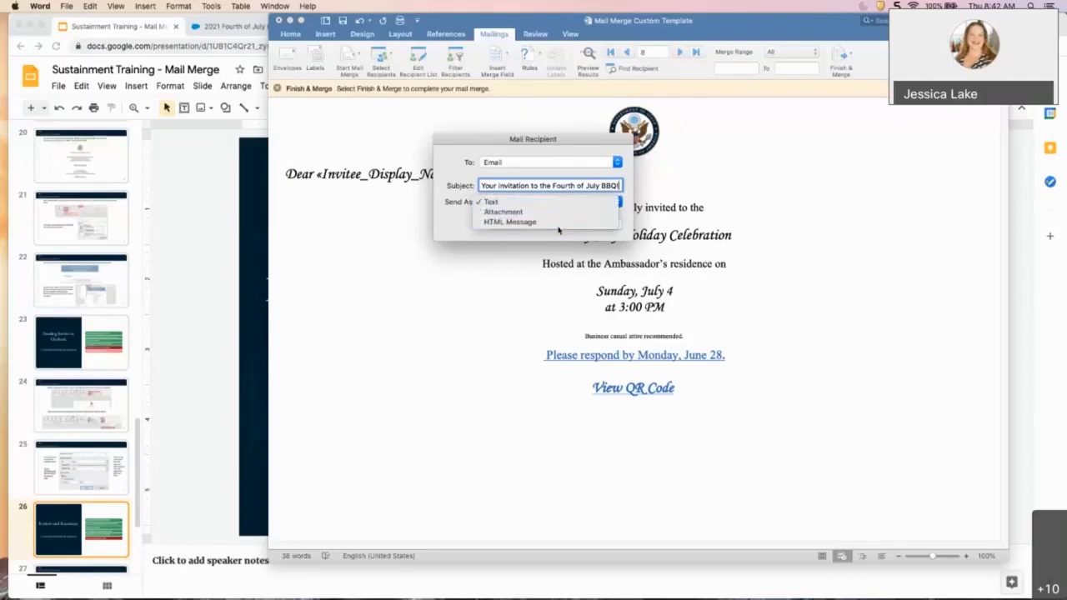
{"action": "left_click", "coordinate": [518, 222]}
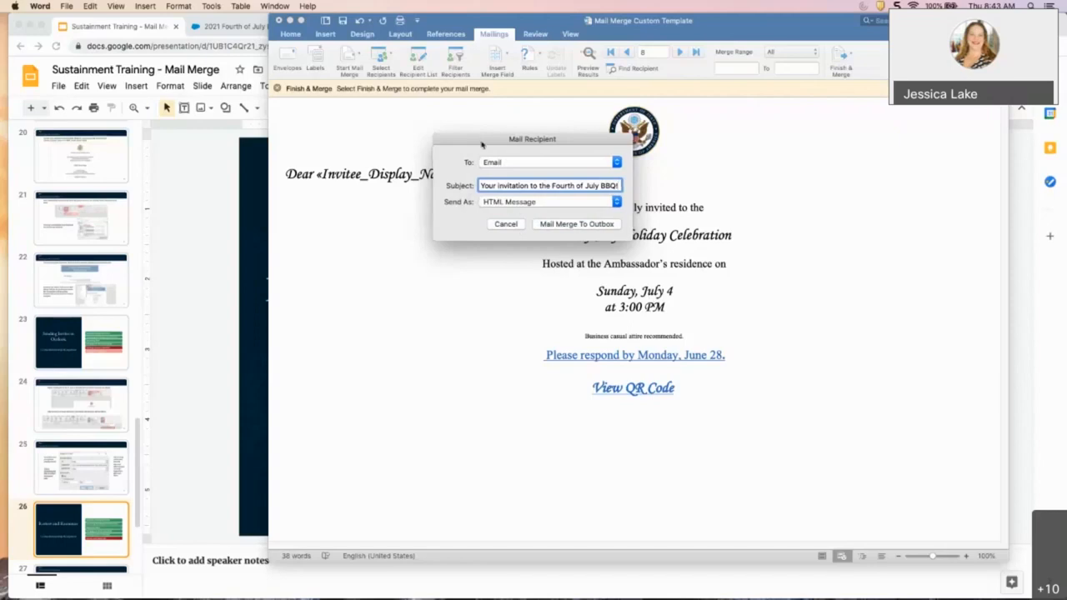
{"action": "left_click", "coordinate": [506, 225]}
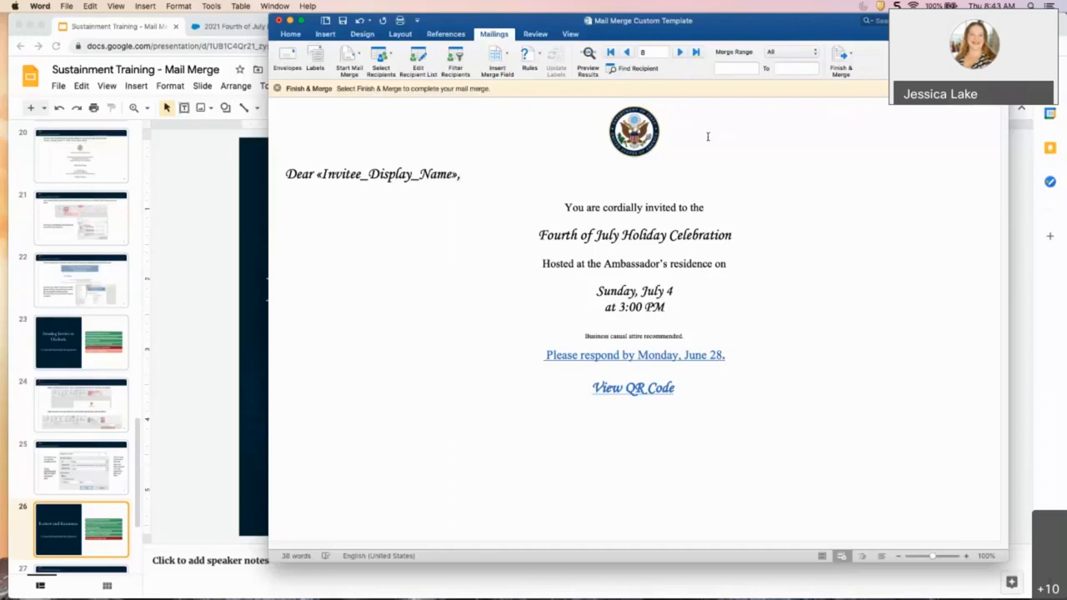
Step: Switch to the Salesforce event record in Chrome and review its registration page and e-mail invitation design settings
{"action": "left_click", "coordinate": [210, 32]}
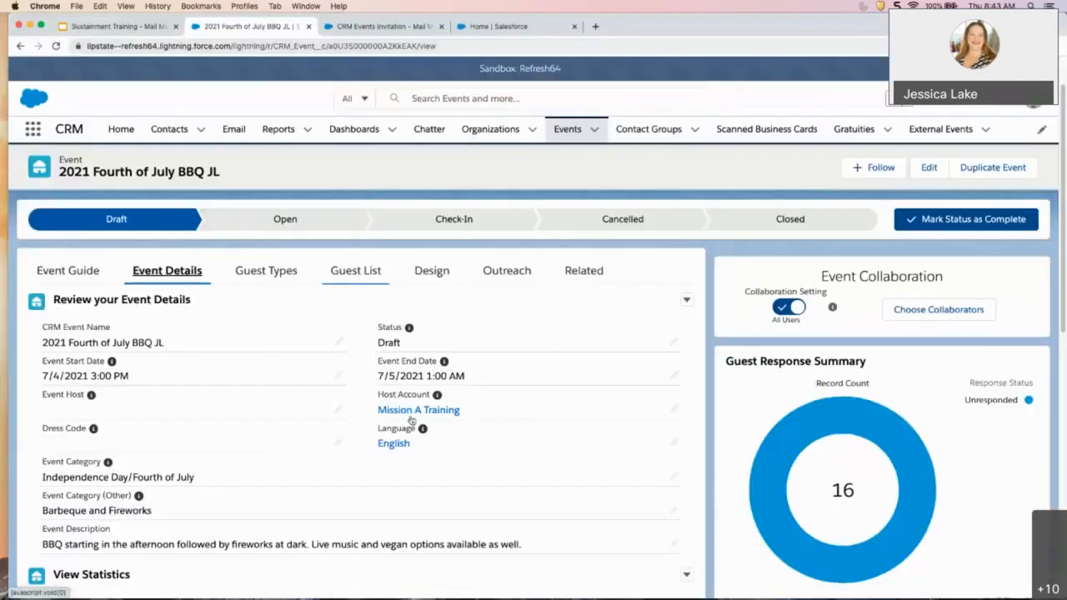
{"action": "scroll", "coordinate": [375, 457], "scroll_direction": "down", "scroll_amount": 10}
{"action": "scroll", "coordinate": [375, 456], "scroll_direction": "up", "scroll_amount": 10}
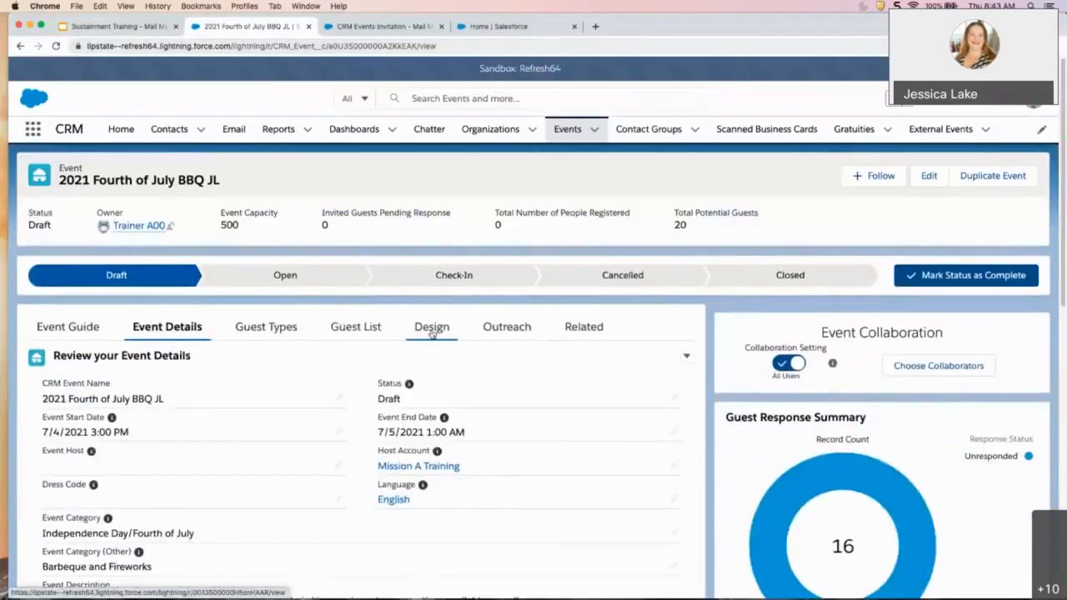
{"action": "left_click", "coordinate": [429, 329]}
{"action": "scroll", "coordinate": [361, 536], "scroll_direction": "down", "scroll_amount": 10}
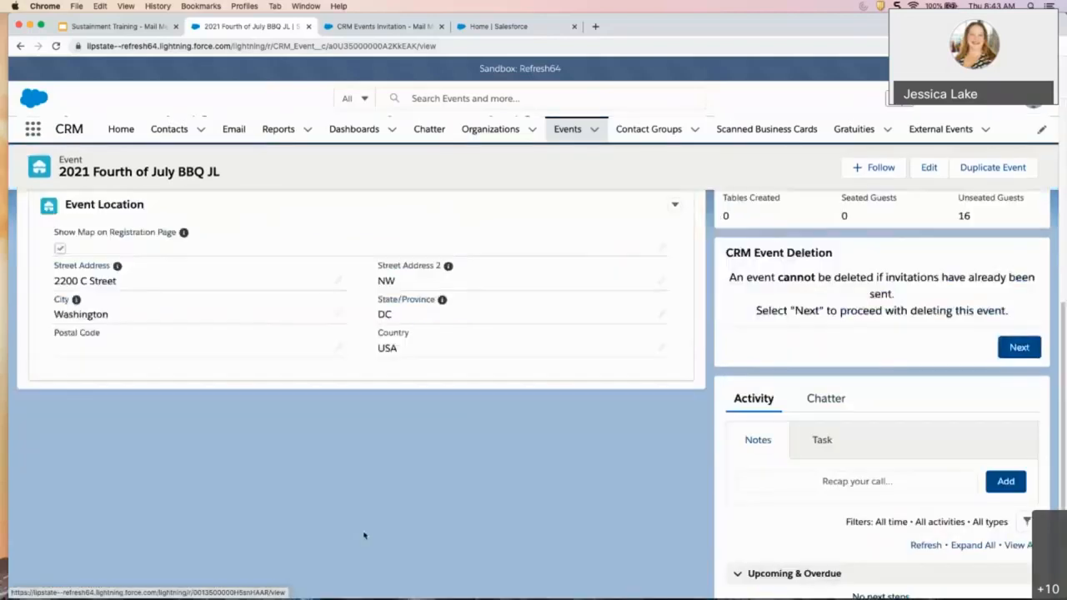
{"action": "scroll", "coordinate": [361, 536], "scroll_direction": "up", "scroll_amount": 10}
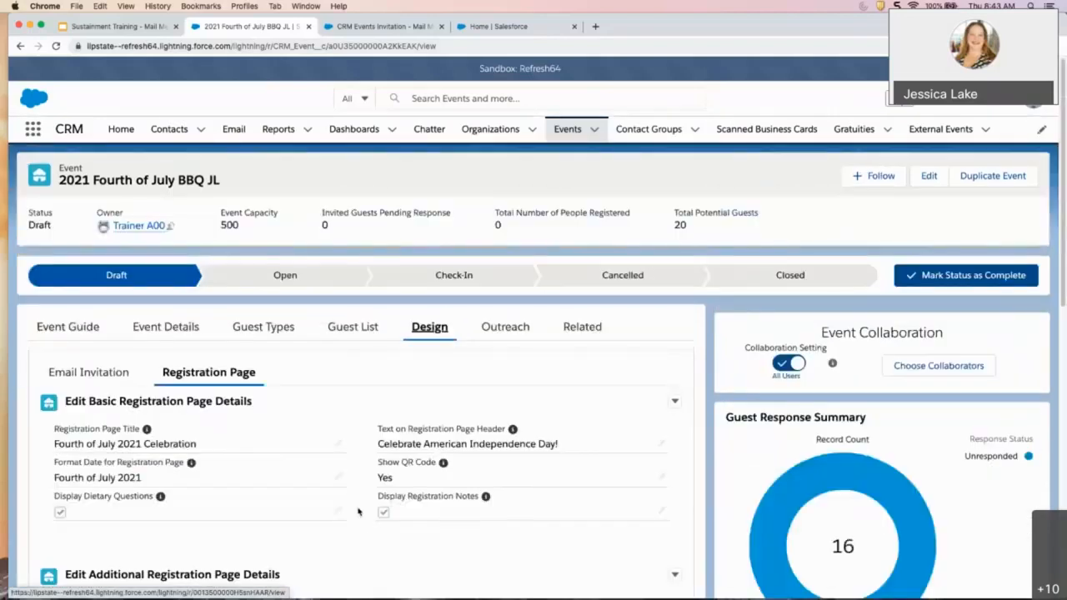
{"action": "left_click", "coordinate": [108, 372]}
{"action": "scroll", "coordinate": [262, 454], "scroll_direction": "down", "scroll_amount": 5}
{"action": "scroll", "coordinate": [324, 476], "scroll_direction": "up", "scroll_amount": 5}
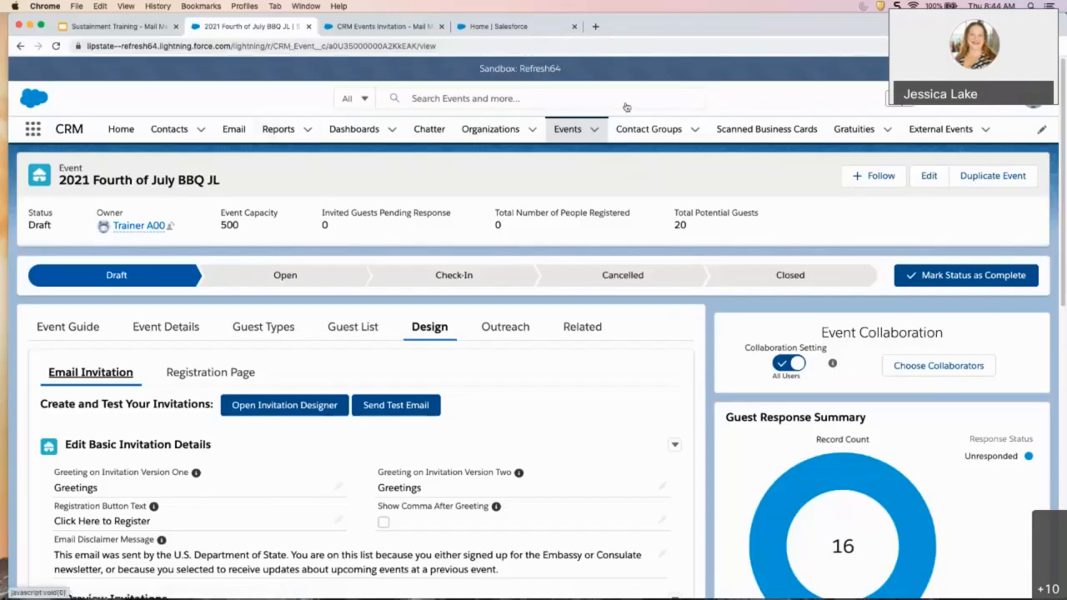
Step: Switch back to the Word invitation, view the QR code behind its "View QR Code" link and close the QR code window
{"action": "left_click_drag", "start_coordinate": [680, 35], "coordinate": [679, 35]}
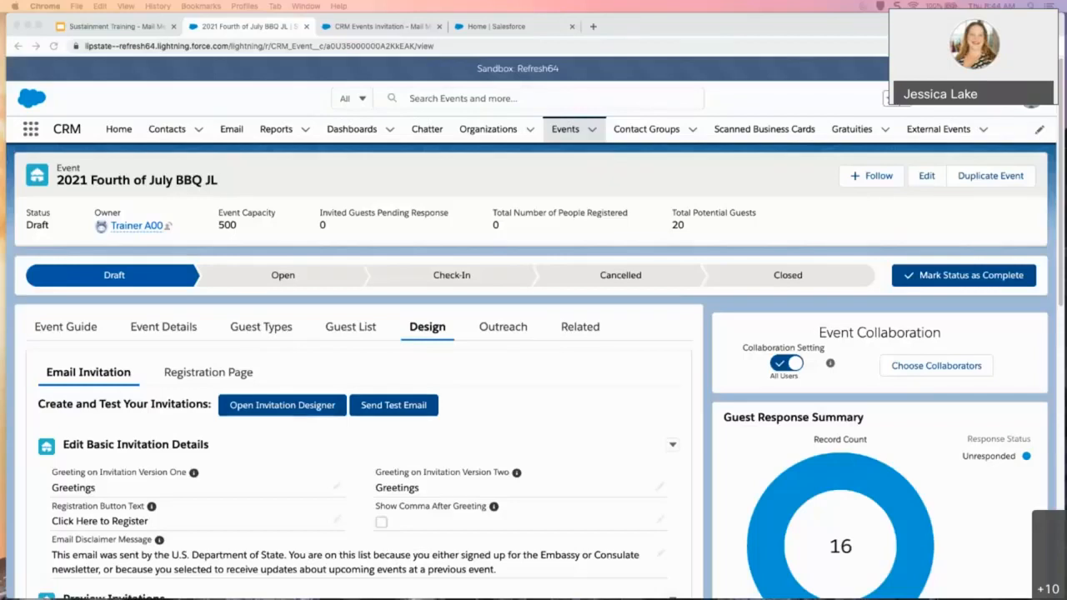
{"action": "key", "text": "ctrl+Up"}
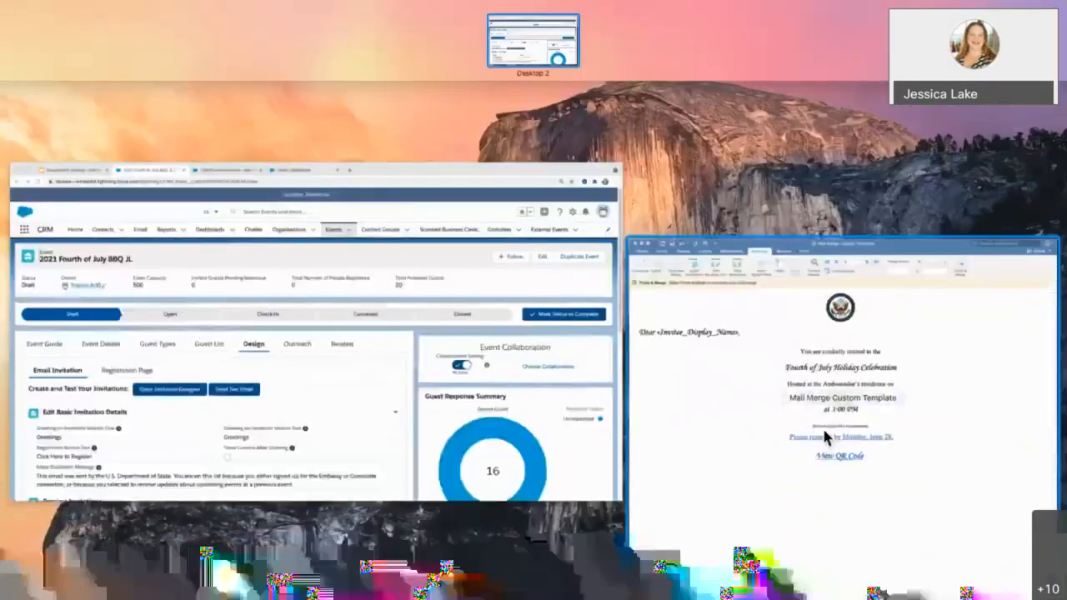
{"action": "left_click", "coordinate": [822, 426]}
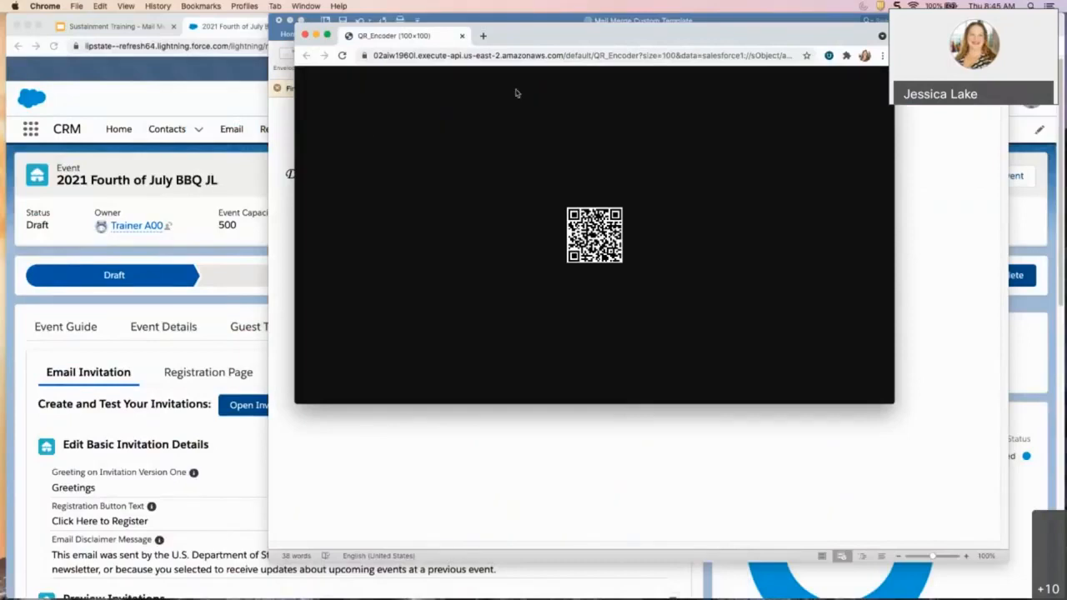
{"action": "left_click", "coordinate": [305, 35]}
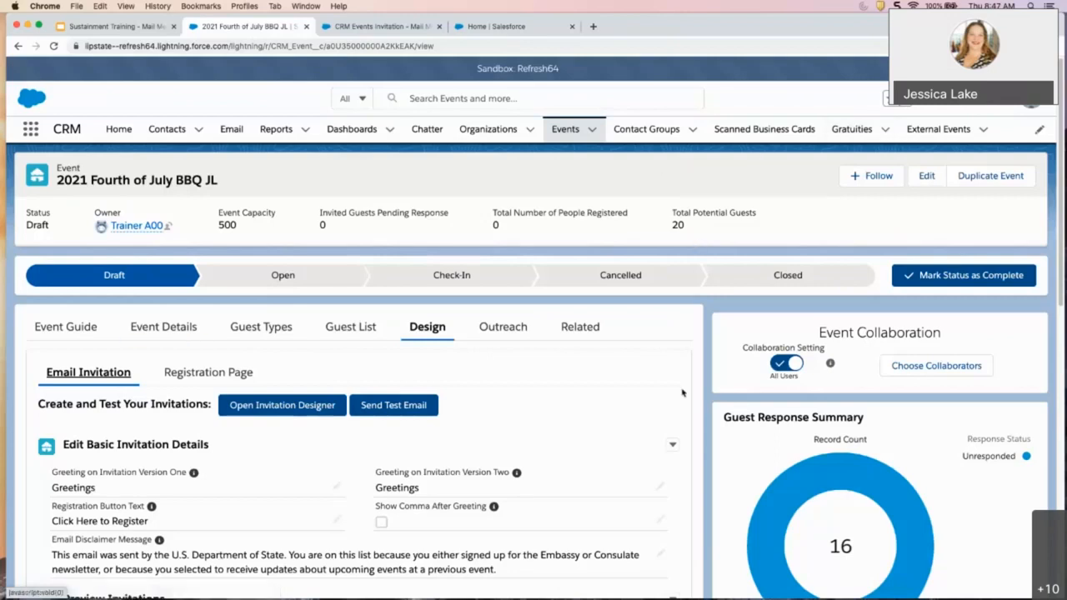
Step: Return to the Word invitation and check the web address behind the "View QR Code" link
{"action": "key", "text": "ctrl+Up"}
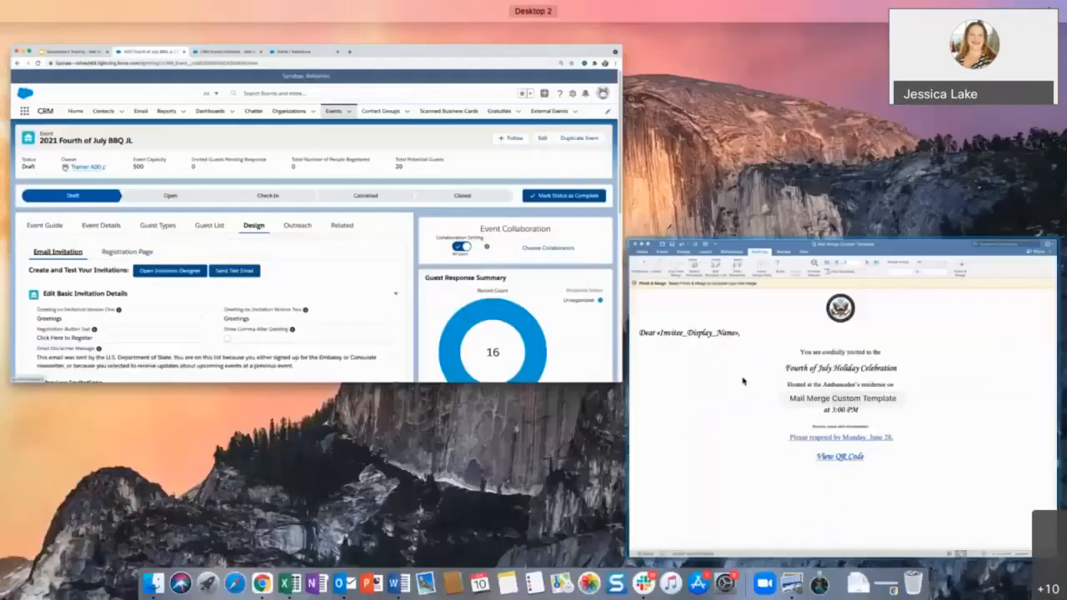
{"action": "left_click", "coordinate": [847, 372]}
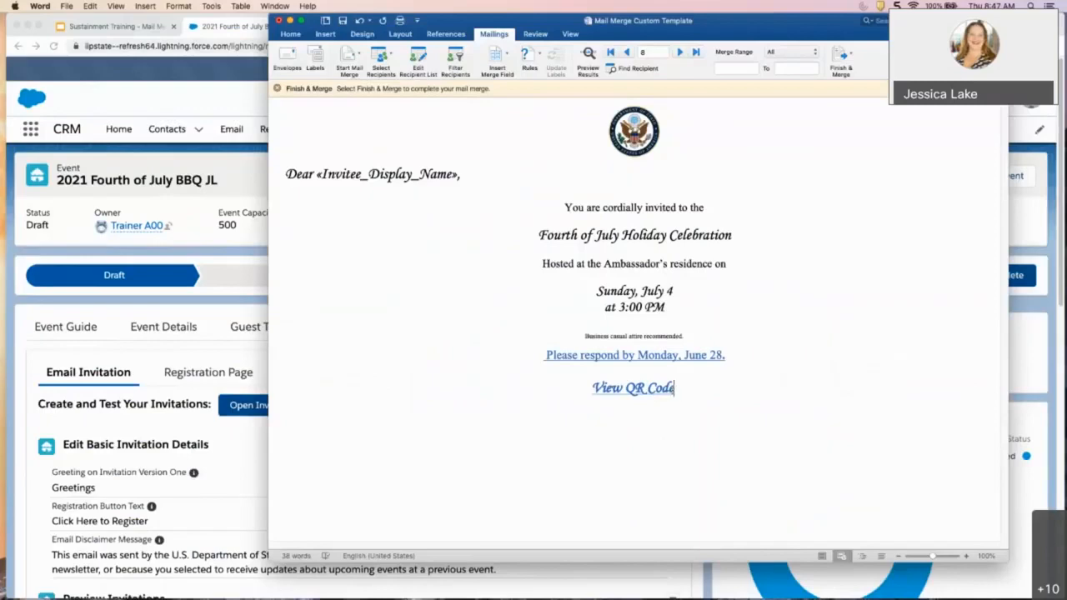
{"action": "mouse_move", "coordinate": [673, 387]}
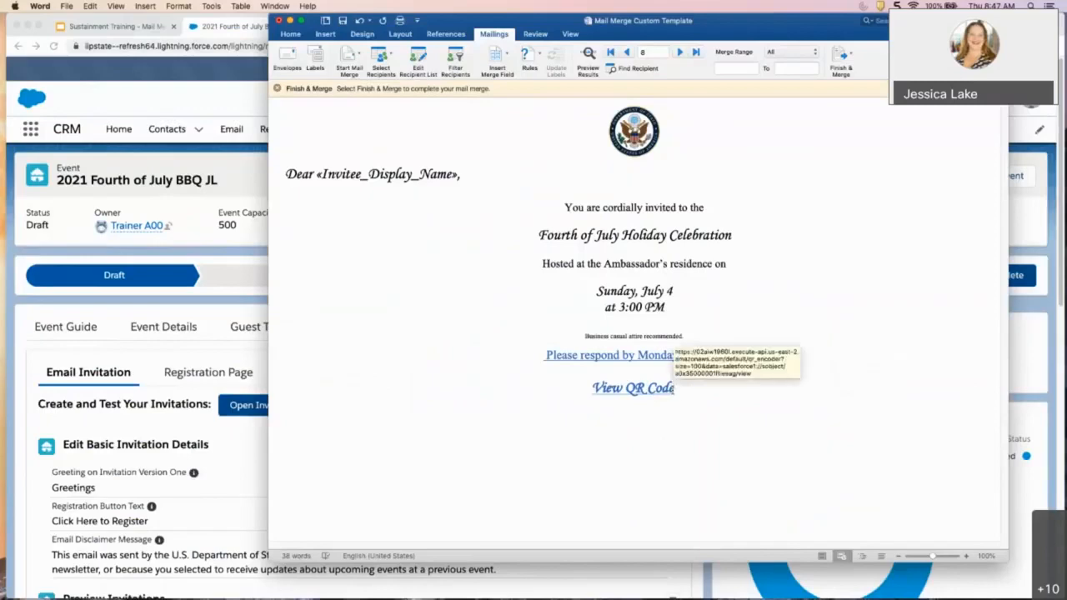
{"action": "left_click", "coordinate": [675, 389]}
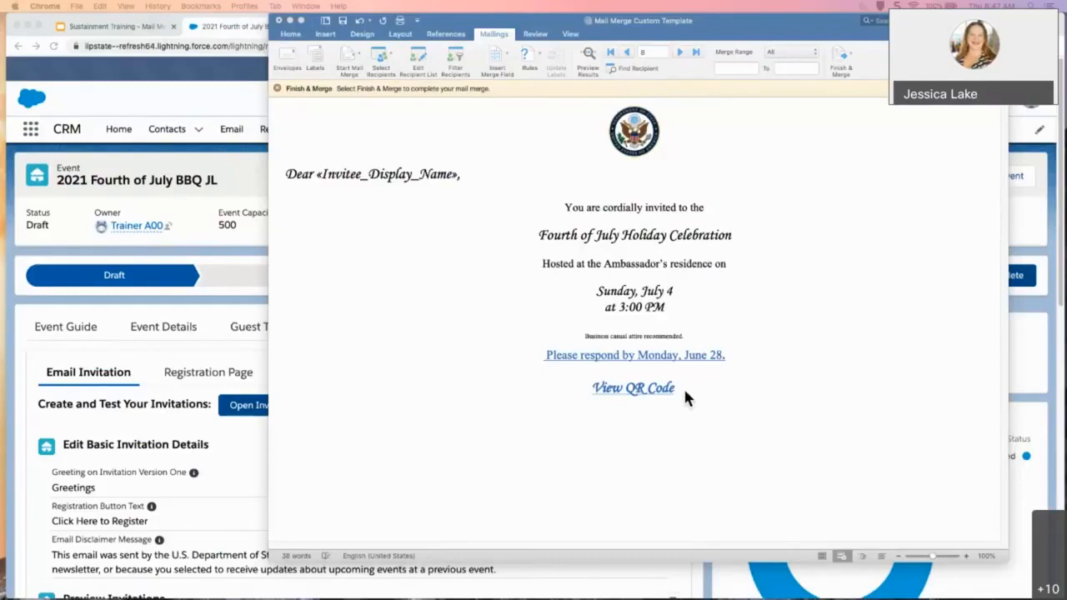
{"action": "left_click", "coordinate": [595, 388]}
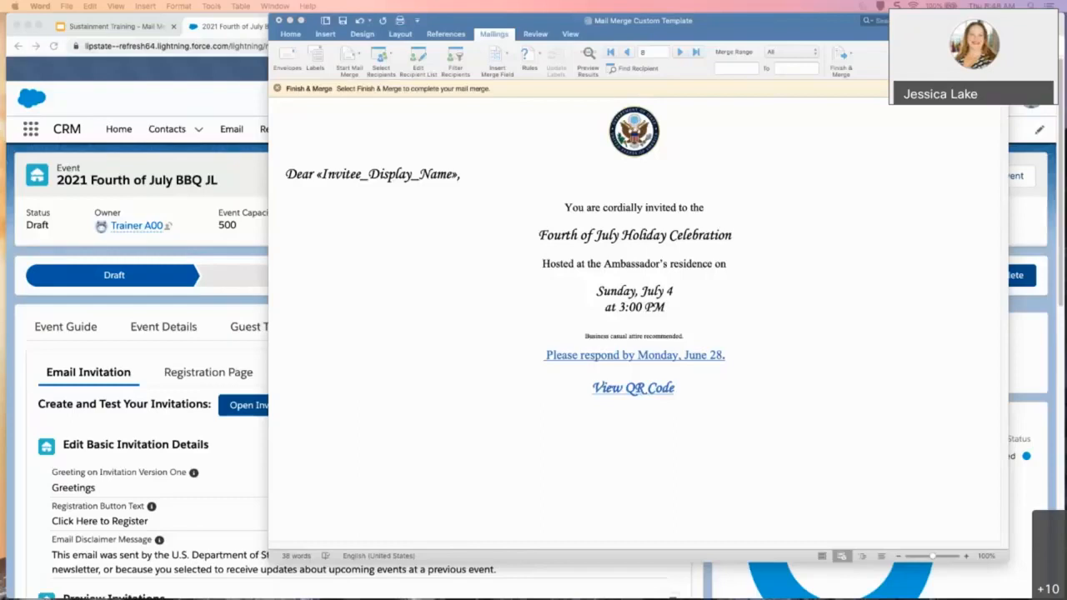
Step: Close the Department of State Okta dashboard window and switch back to the Word invitation
{"action": "left_click_drag", "start_coordinate": [536, 1], "coordinate": [537, 26]}
{"action": "left_click_drag", "start_coordinate": [740, 397], "coordinate": [973, 590]}
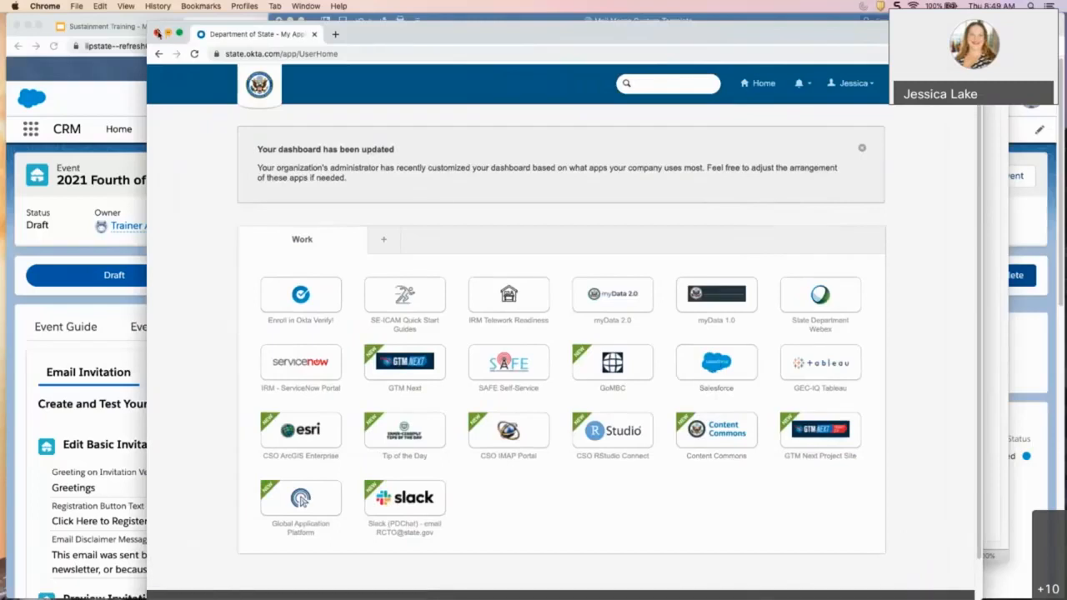
{"action": "left_click", "coordinate": [157, 33]}
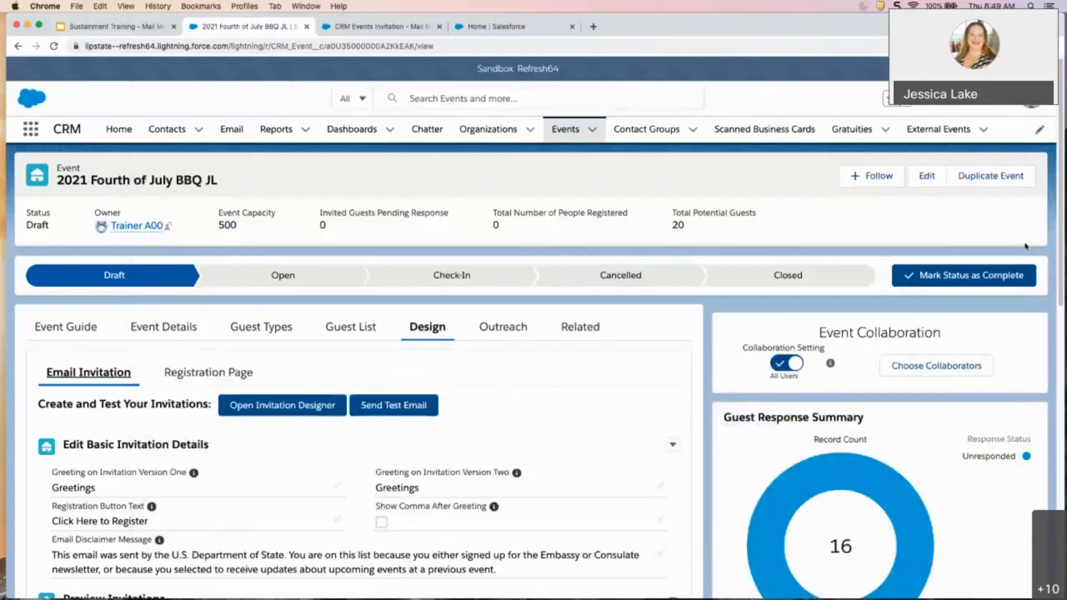
{"action": "key", "text": "super+Tab"}
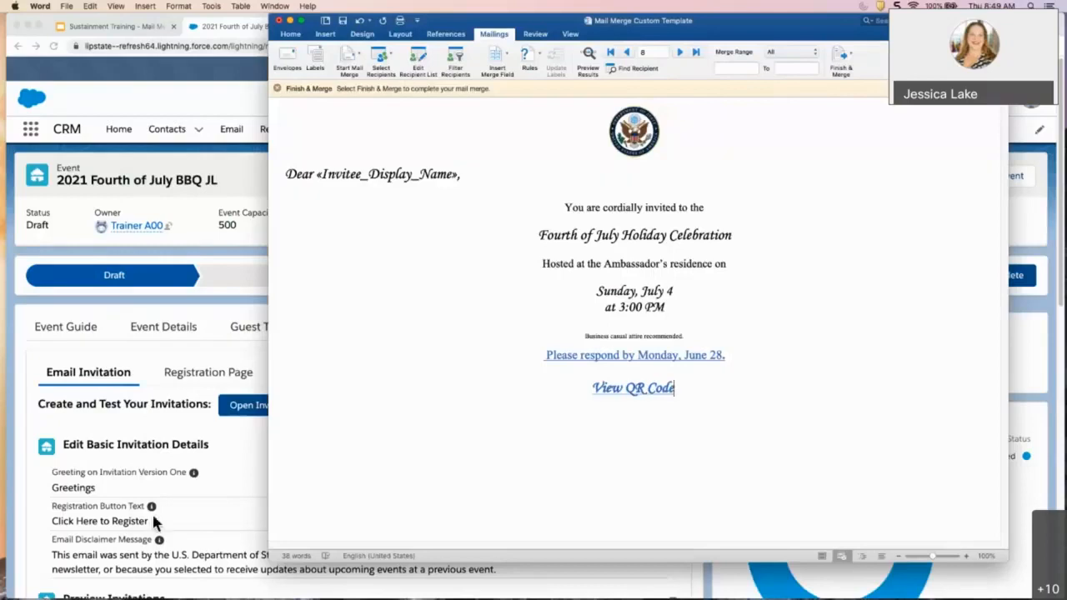
Step: Switch to the Salesforce event in Chrome and open the Quick Reference Guide from its Outreach mail merge resources
{"action": "left_click", "coordinate": [215, 349]}
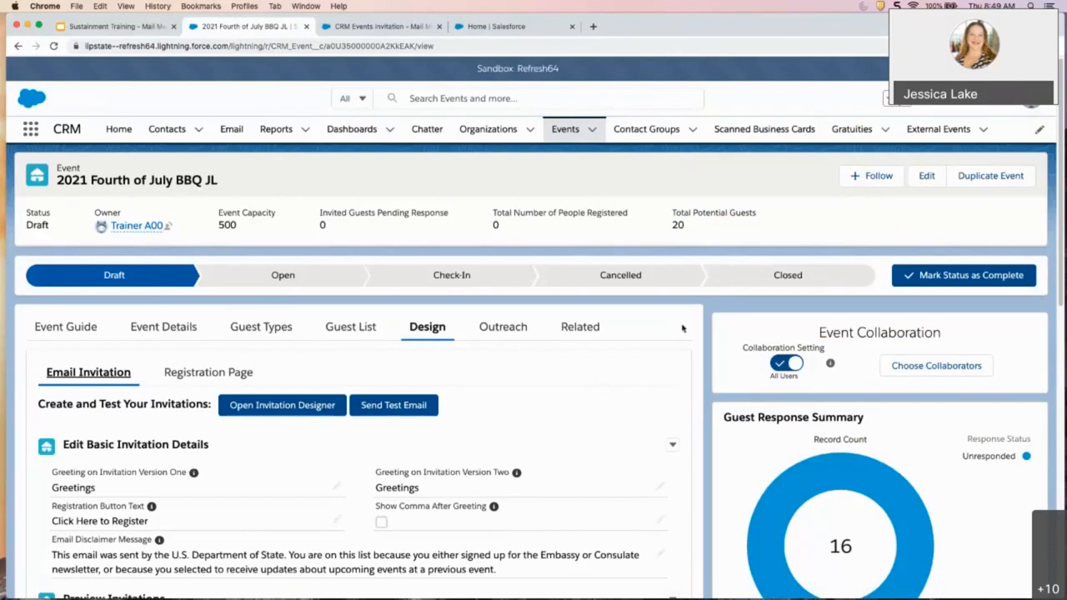
{"action": "left_click", "coordinate": [506, 331]}
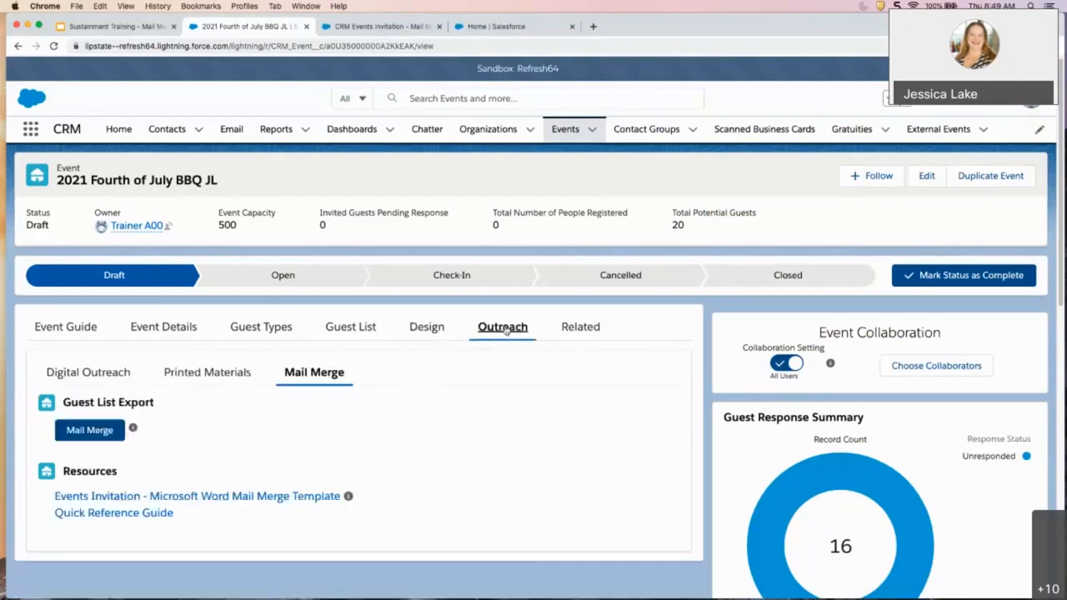
{"action": "left_click", "coordinate": [155, 513]}
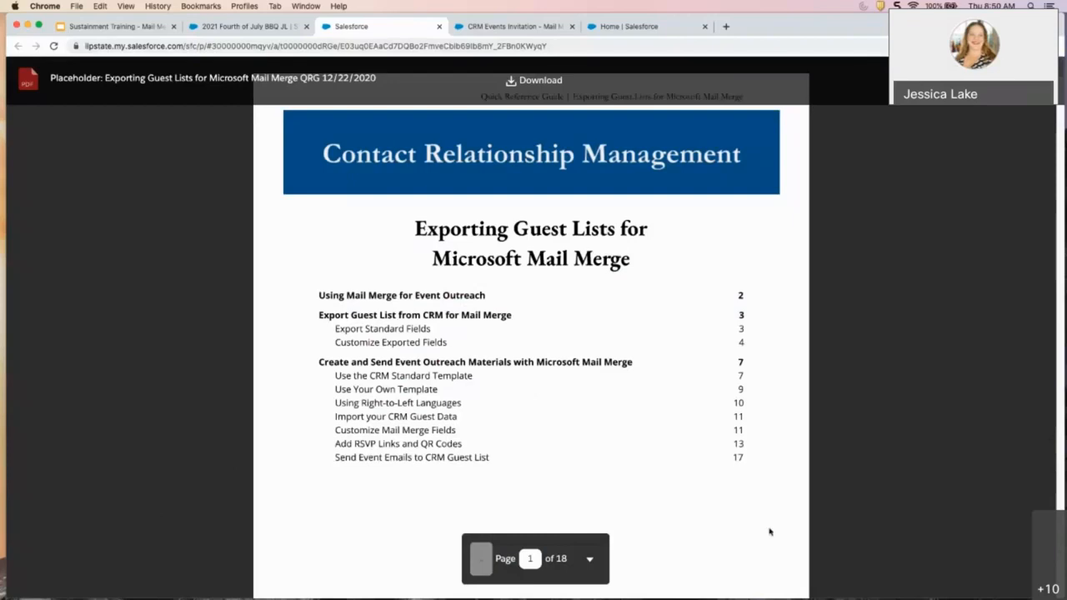
Step: Read through the mail merge Quick Reference Guide from the event outreach overview to the section on customizing mail merge fields
{"action": "scroll", "coordinate": [725, 507], "scroll_direction": "down", "scroll_amount": 5}
{"action": "scroll", "coordinate": [725, 506], "scroll_direction": "down", "scroll_amount": 6}
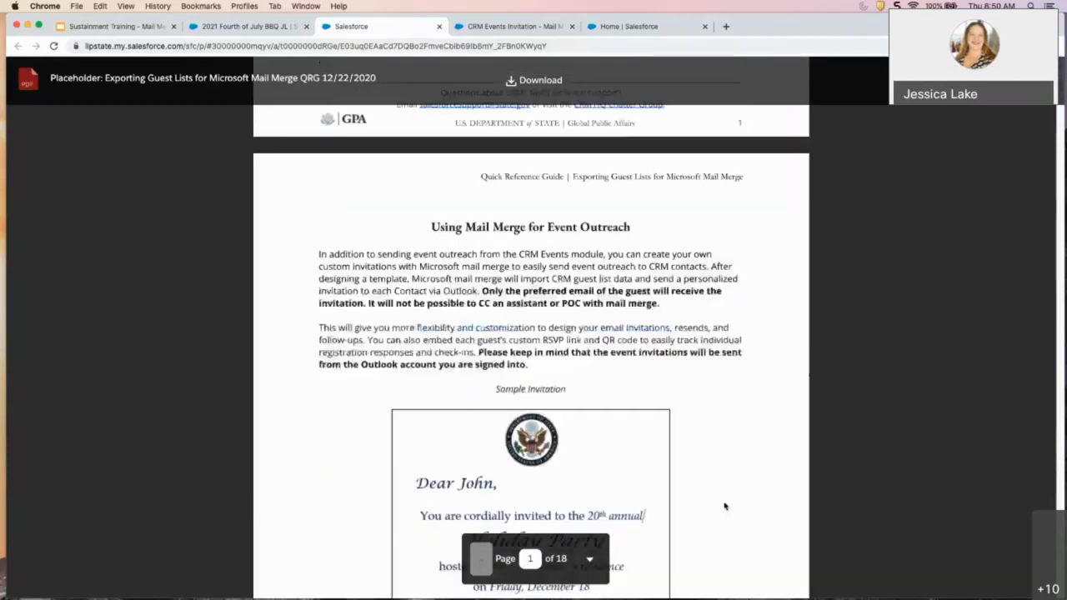
{"action": "scroll", "coordinate": [725, 507], "scroll_direction": "down", "scroll_amount": 6}
{"action": "scroll", "coordinate": [724, 504], "scroll_direction": "up", "scroll_amount": 4}
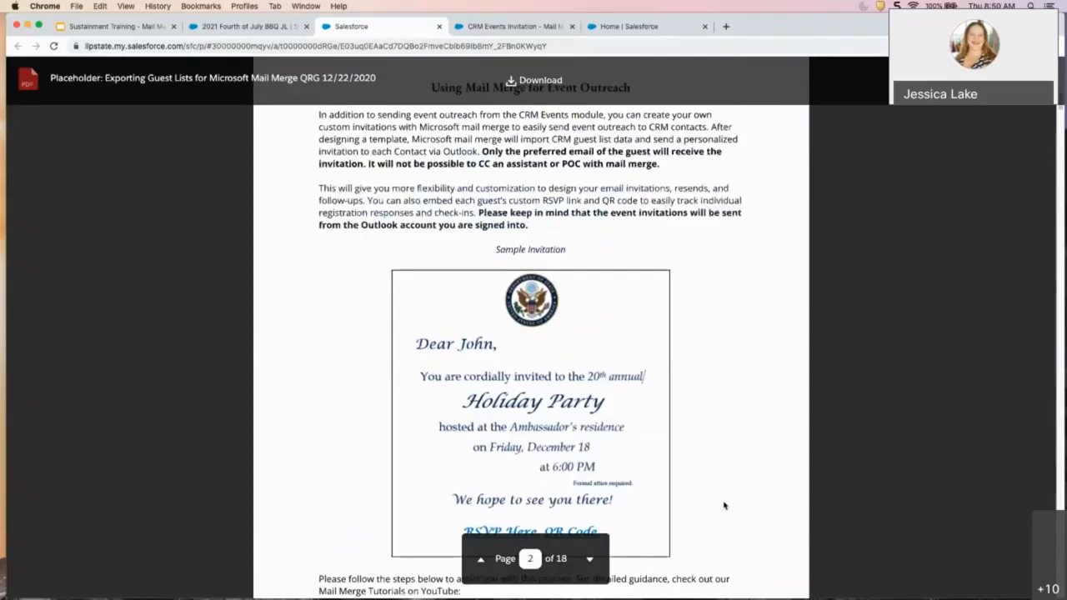
{"action": "scroll", "coordinate": [724, 505], "scroll_direction": "up", "scroll_amount": 2}
{"action": "scroll", "coordinate": [718, 507], "scroll_direction": "down", "scroll_amount": 4}
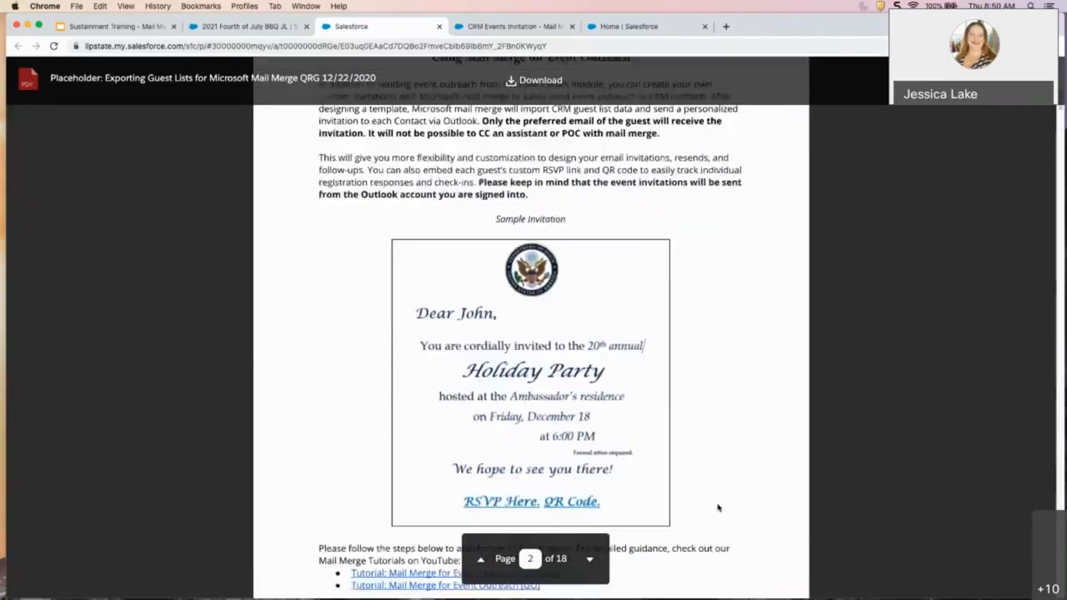
{"action": "scroll", "coordinate": [717, 510], "scroll_direction": "down", "scroll_amount": 15}
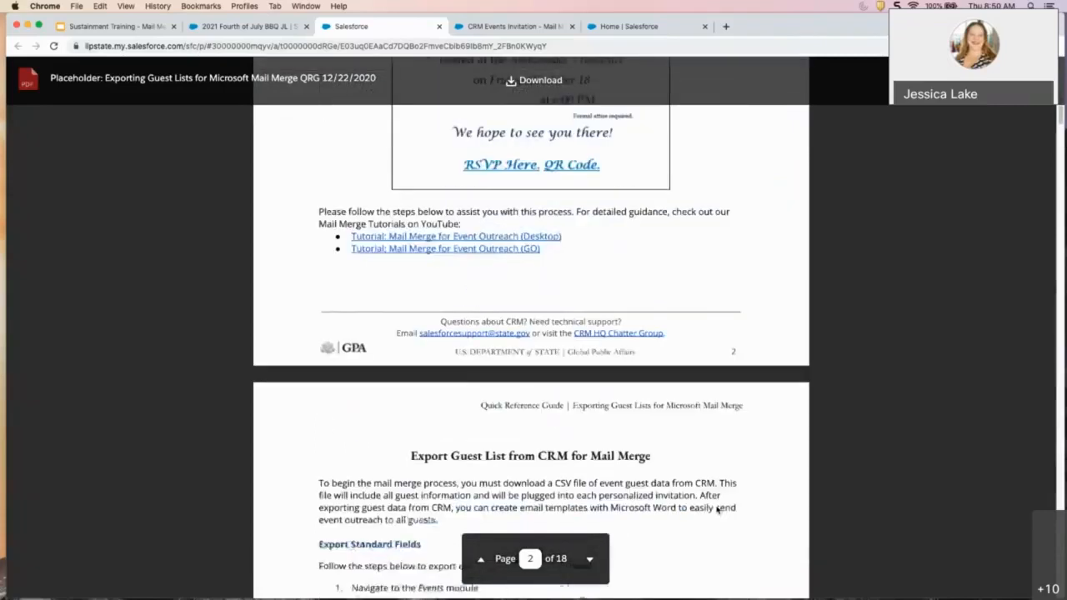
{"action": "scroll", "coordinate": [715, 510], "scroll_direction": "down", "scroll_amount": 5}
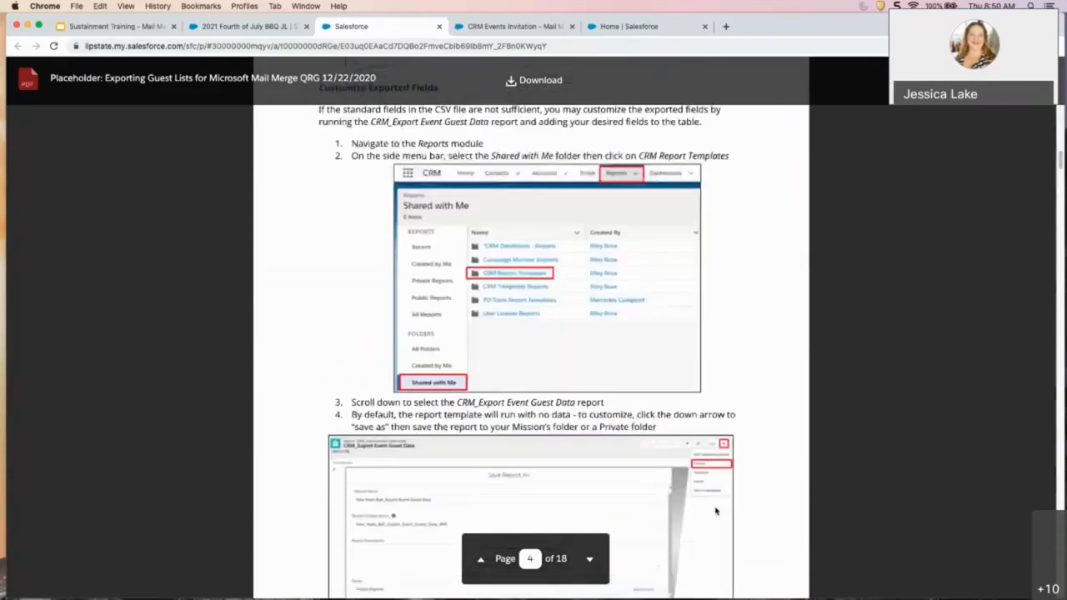
{"action": "scroll", "coordinate": [466, 310], "scroll_direction": "down", "scroll_amount": 20}
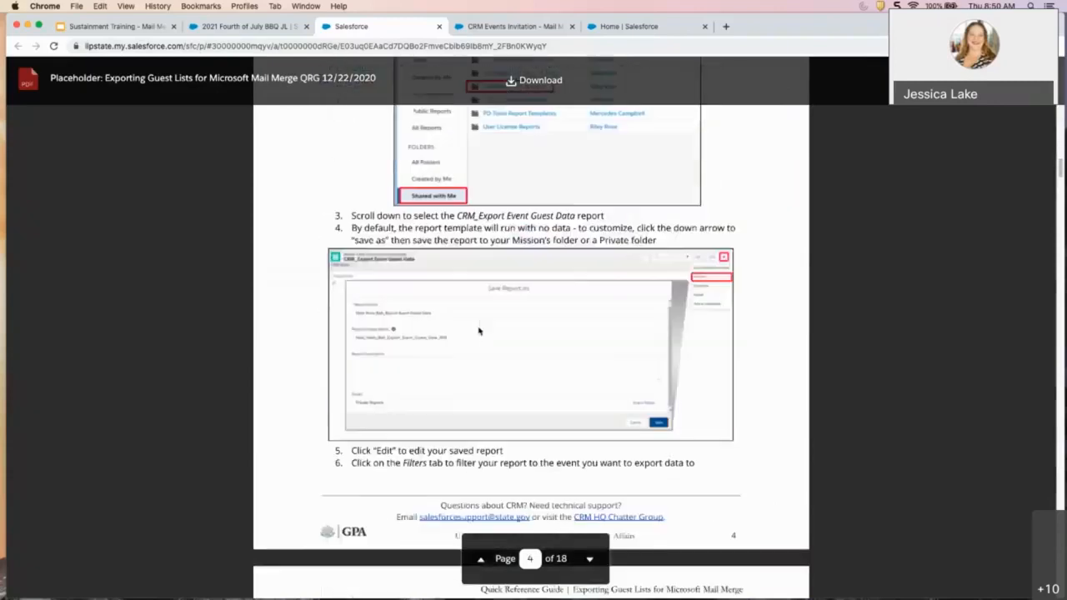
{"action": "scroll", "coordinate": [577, 403], "scroll_direction": "down", "scroll_amount": 20}
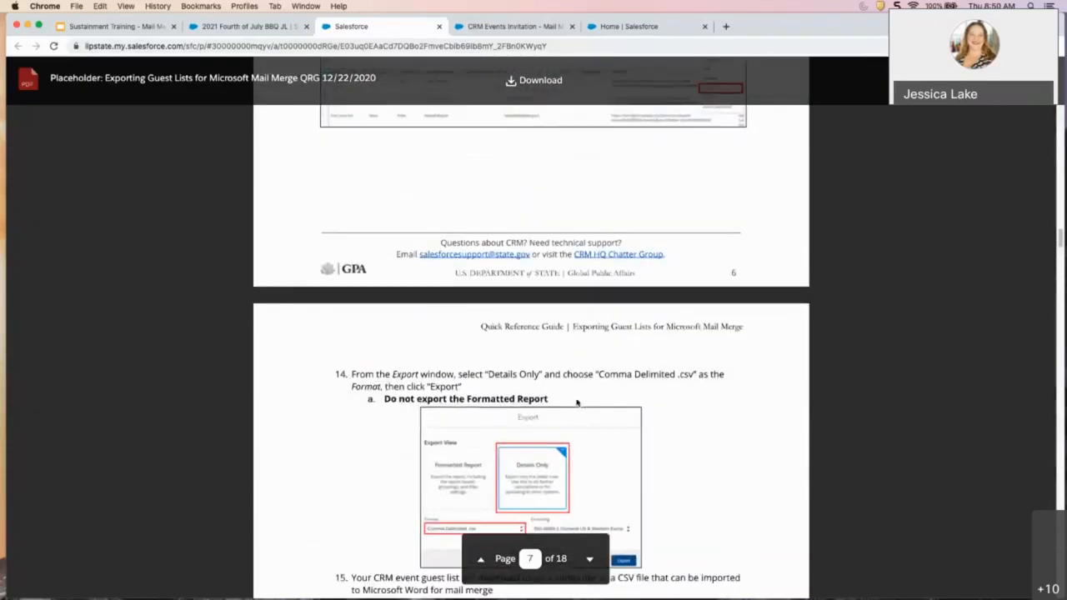
{"action": "scroll", "coordinate": [609, 417], "scroll_direction": "down", "scroll_amount": 8}
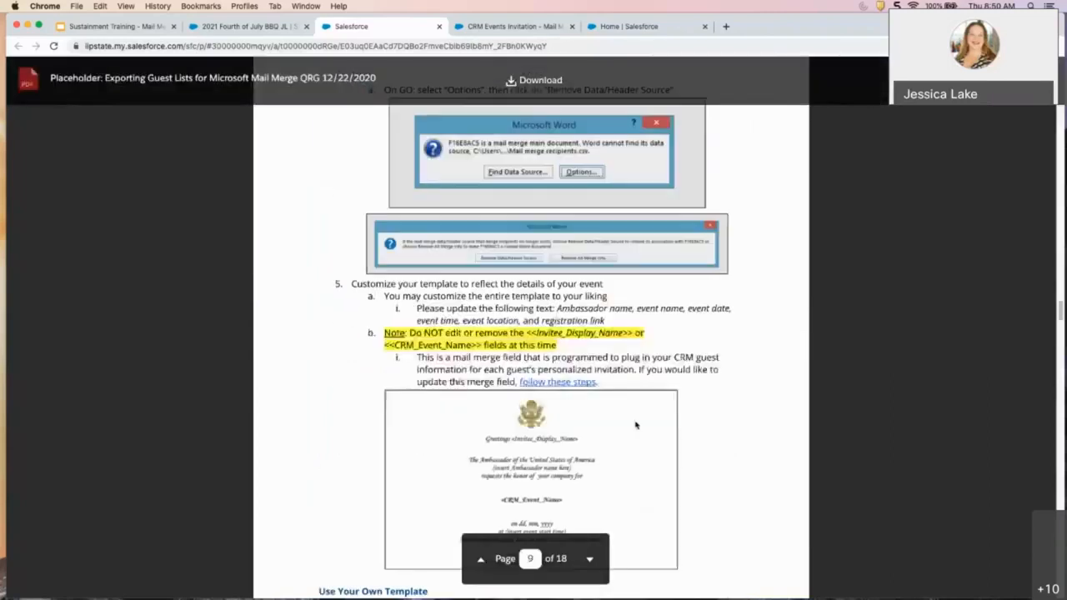
{"action": "scroll", "coordinate": [633, 425], "scroll_direction": "down", "scroll_amount": 15}
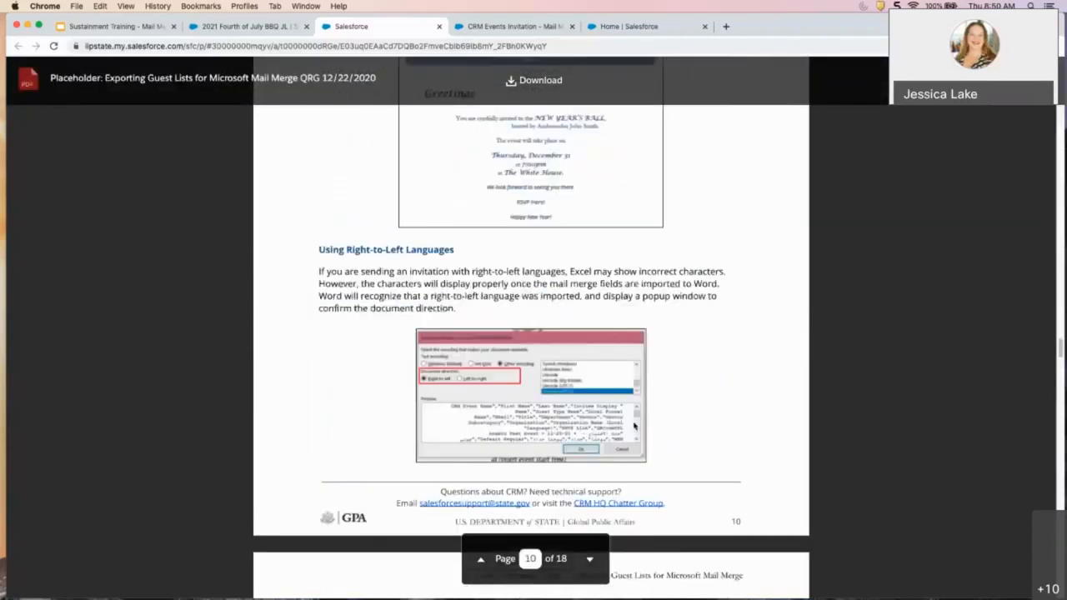
{"action": "scroll", "coordinate": [633, 426], "scroll_direction": "down", "scroll_amount": 4}
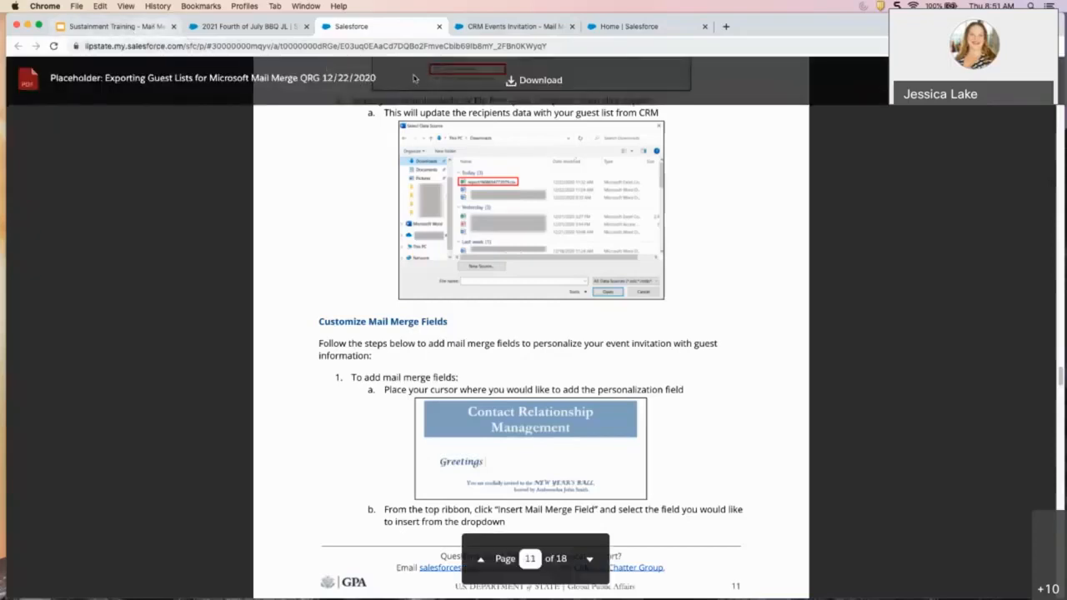
{"action": "scroll", "coordinate": [526, 421], "scroll_direction": "down", "scroll_amount": 10}
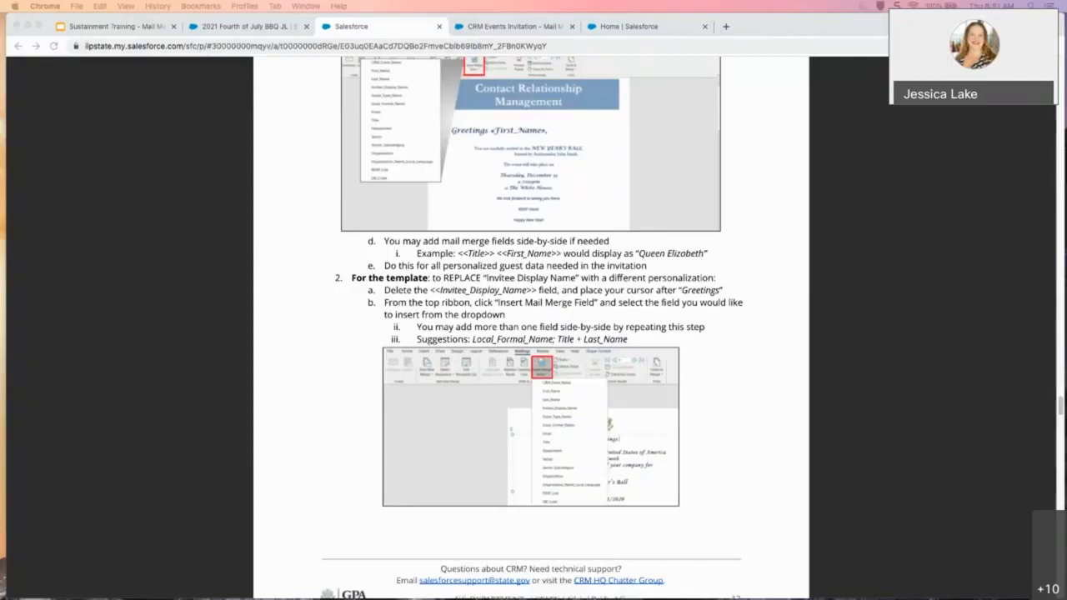
Step: Reposition and enlarge the separate CRM home page window to view its Fourth of July guidance and User Resources
{"action": "left_click_drag", "start_coordinate": [662, 142], "coordinate": [640, 90]}
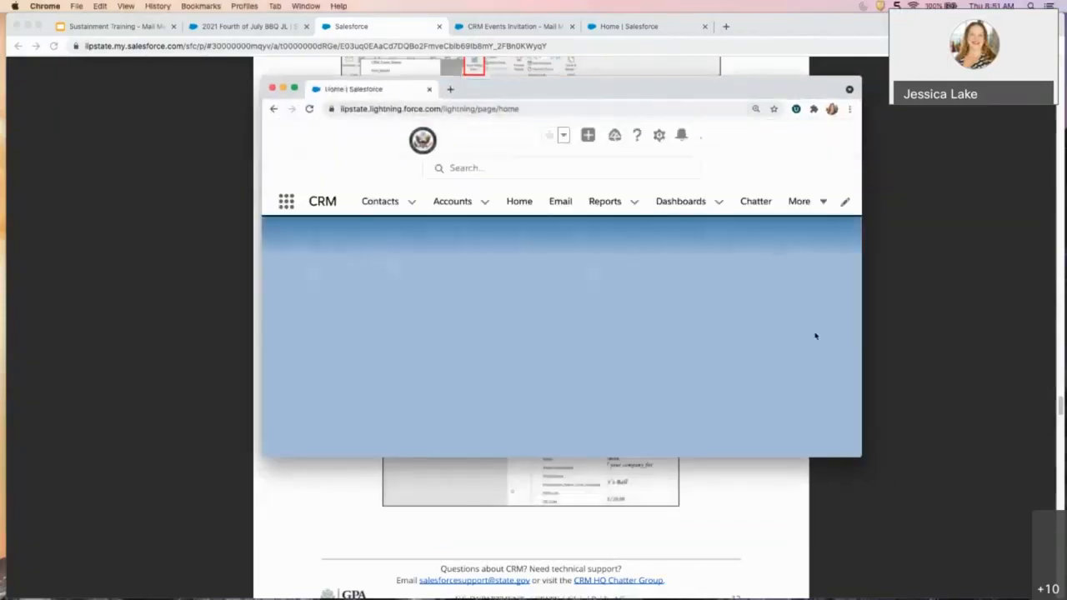
{"action": "left_click_drag", "start_coordinate": [861, 457], "coordinate": [1029, 554]}
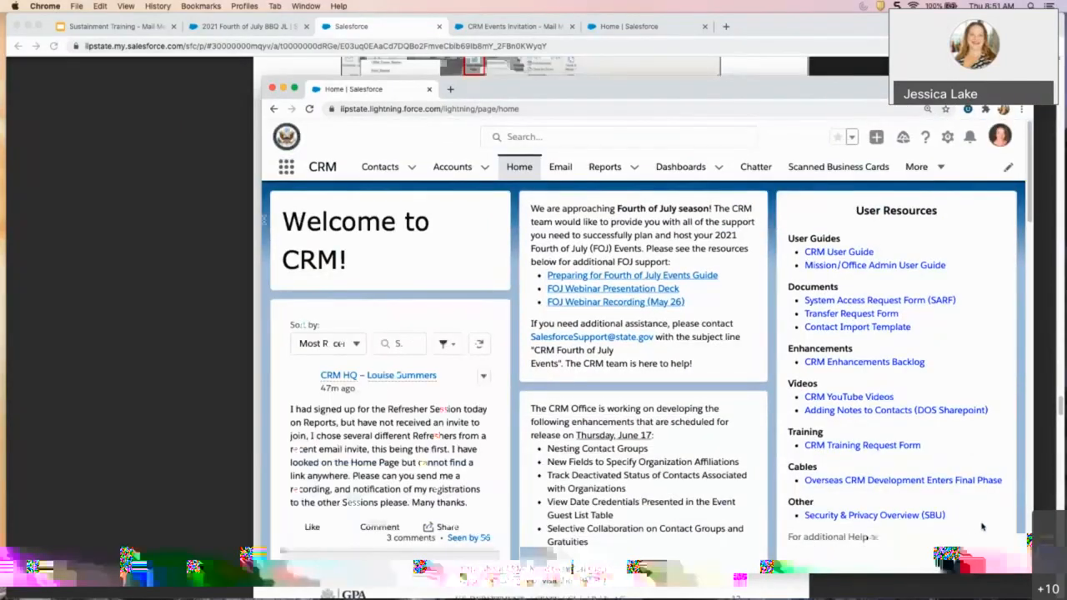
{"action": "left_click_drag", "start_coordinate": [262, 220], "coordinate": [108, 192]}
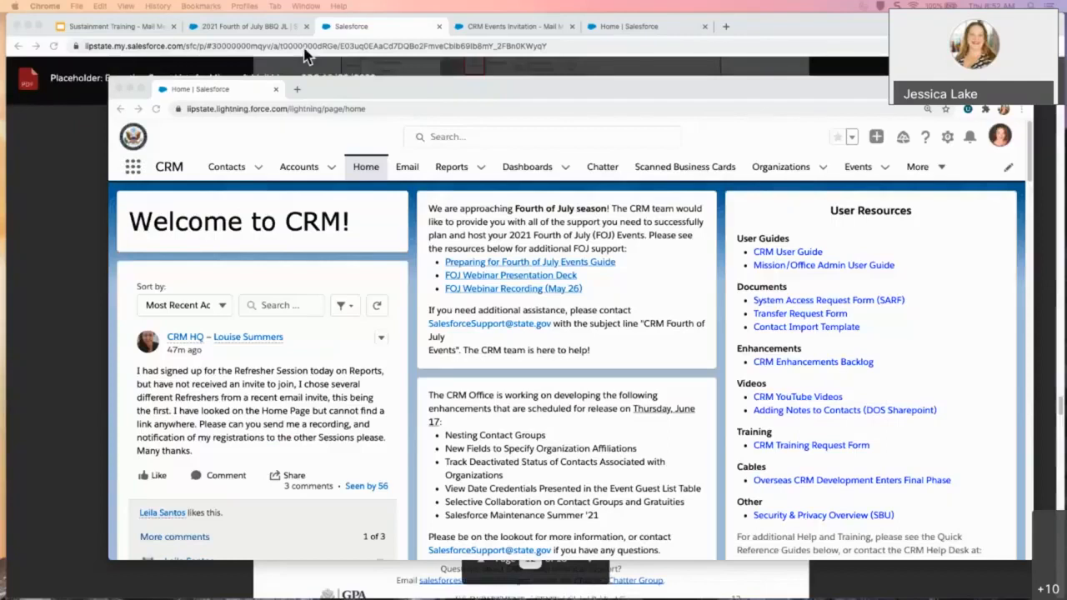
Step: Return to the Quick Reference Guide and examine the Add RSVP Links and QR Codes instructions for hyperlinking guests' individual links
{"action": "left_click", "coordinate": [374, 26]}
{"action": "scroll", "coordinate": [660, 380], "scroll_direction": "down", "scroll_amount": 10}
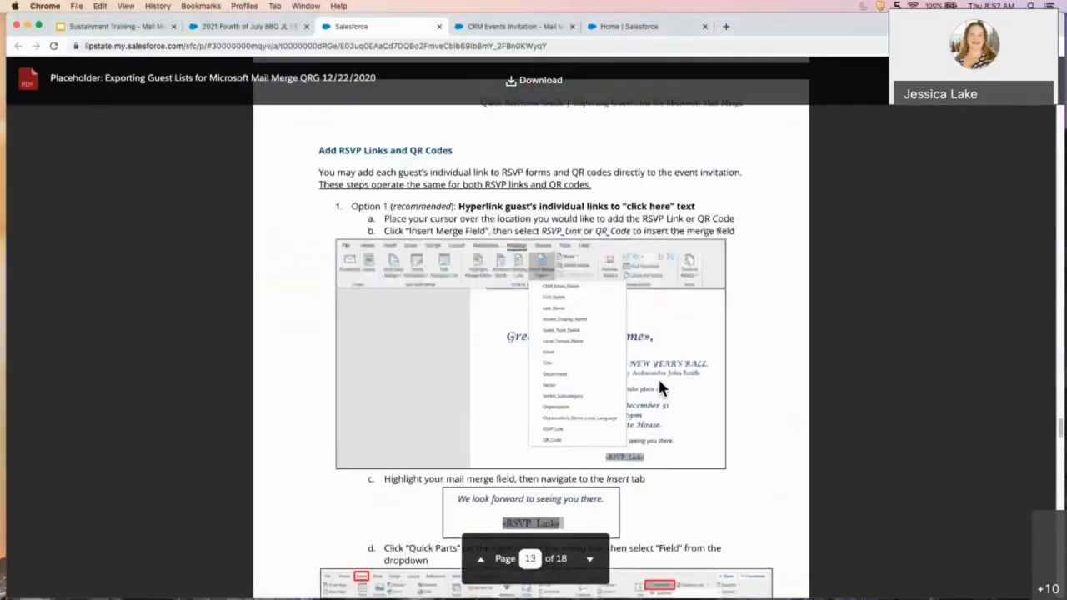
{"action": "scroll", "coordinate": [661, 386], "scroll_direction": "down", "scroll_amount": 5}
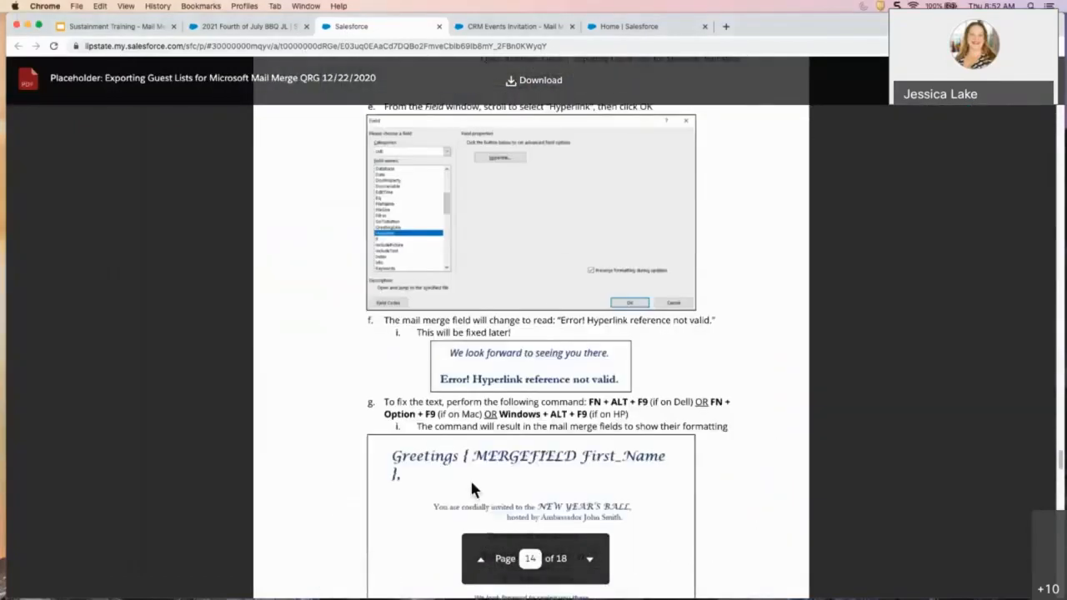
{"action": "scroll", "coordinate": [660, 482], "scroll_direction": "down", "scroll_amount": 1}
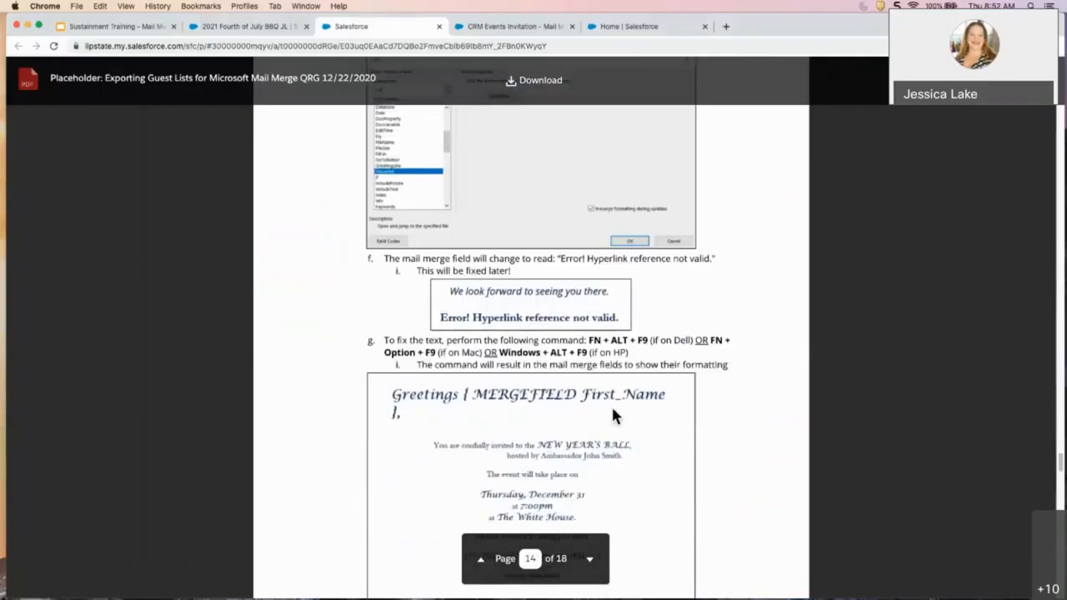
{"action": "scroll", "coordinate": [572, 419], "scroll_direction": "down", "scroll_amount": 3}
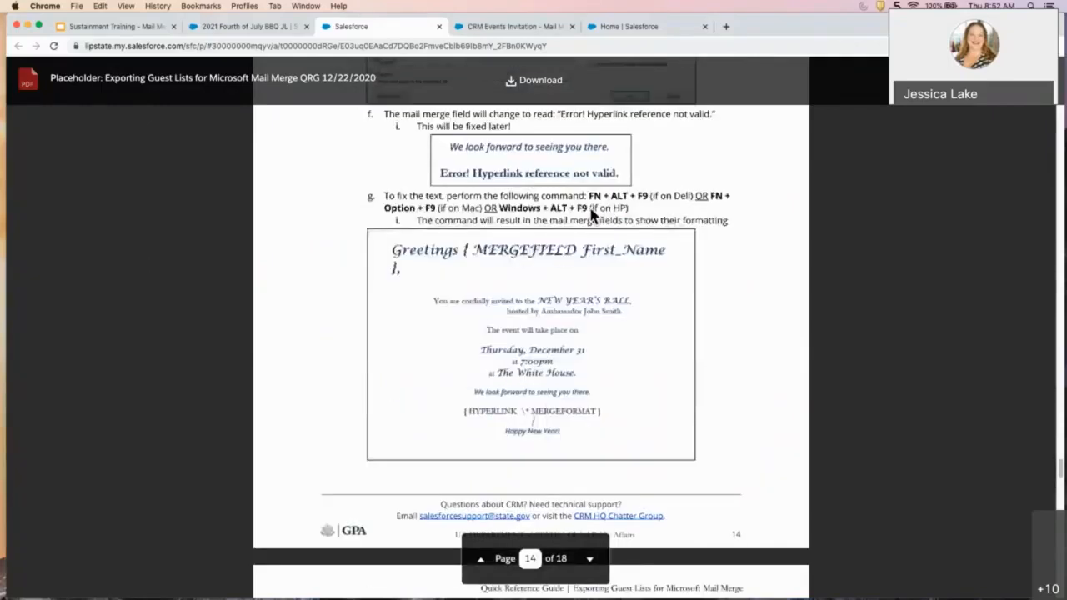